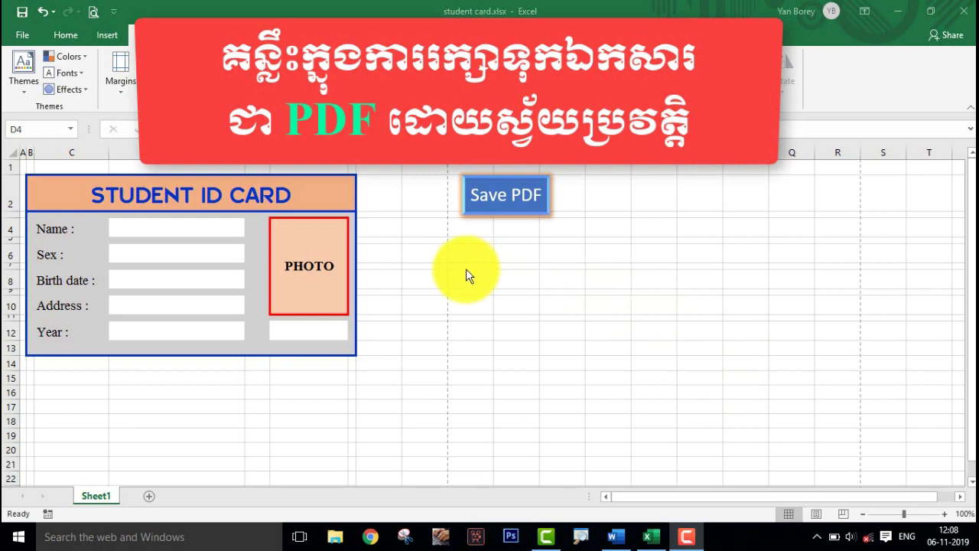
Step: Enter the student's name, sex Female and birth date 02-02-2002 on the card
{"action": "left_click", "coordinate": [499, 206]}
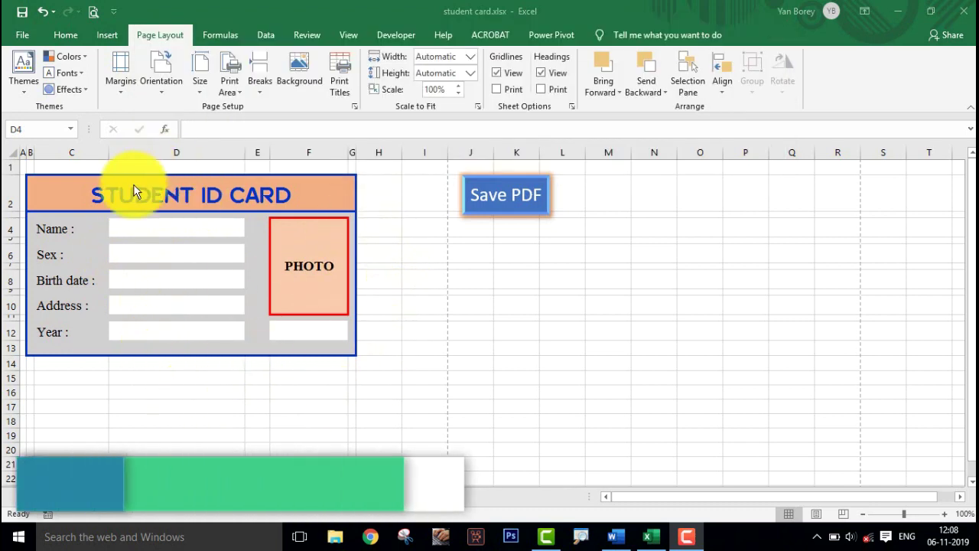
{"action": "left_click", "coordinate": [144, 225]}
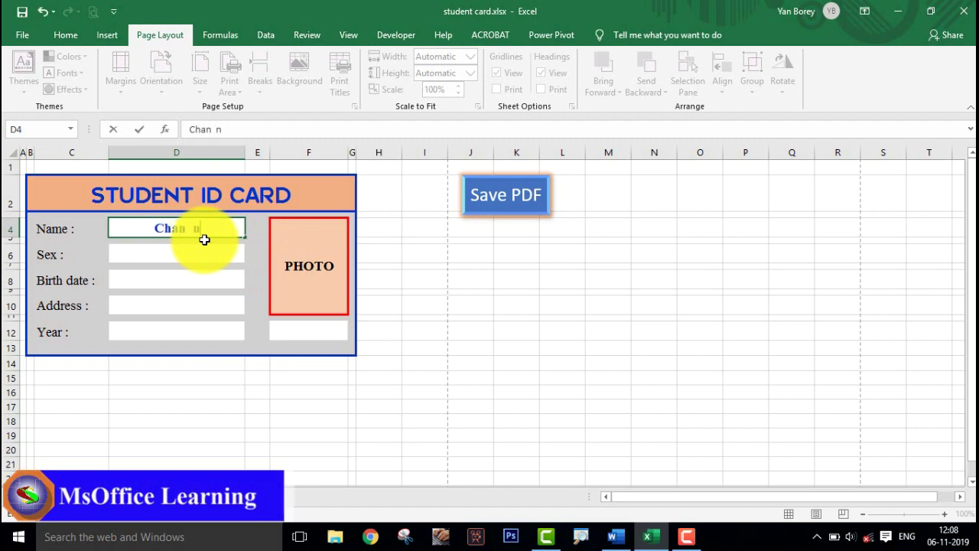
{"action": "type", "text": "ary"}
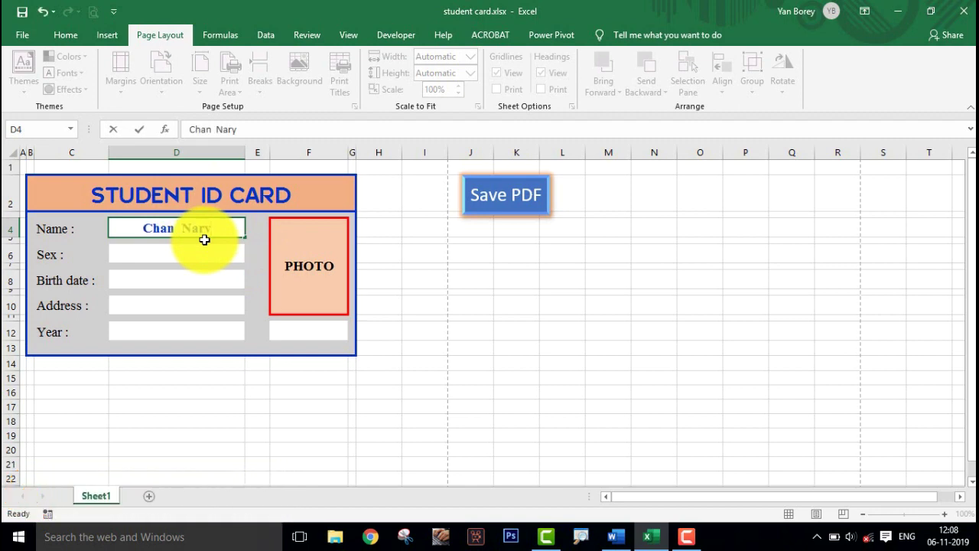
{"action": "key", "text": "Return"}
{"action": "type", "text": "Female"}
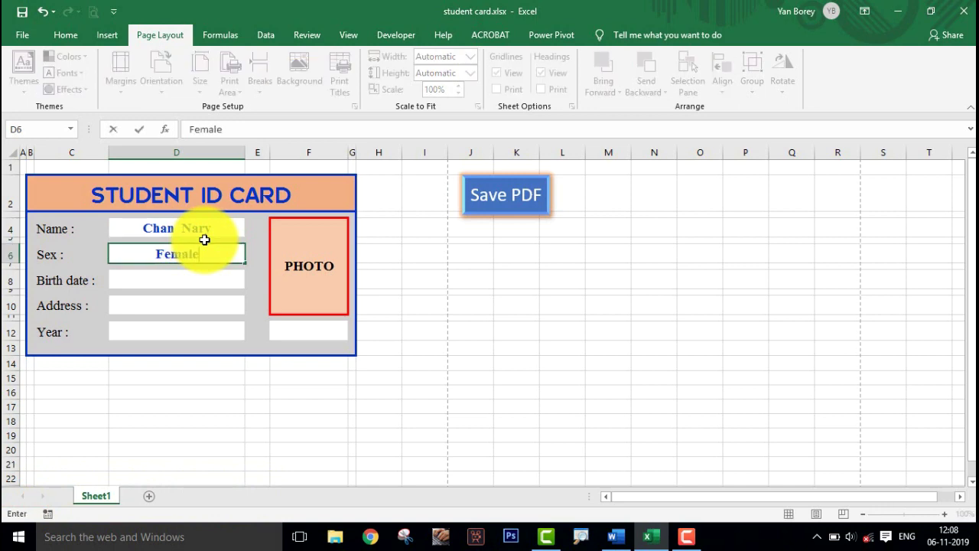
{"action": "key", "text": "Return"}
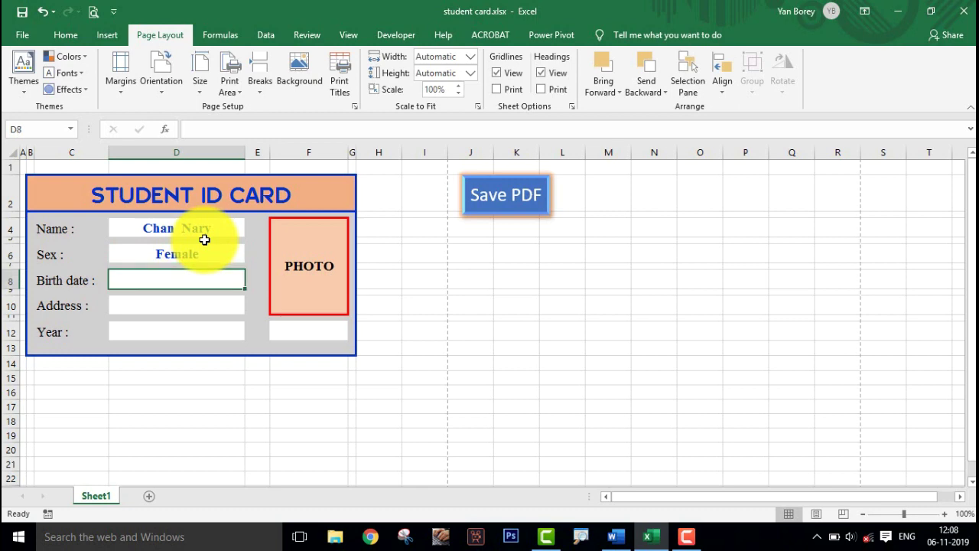
{"action": "type", "text": "2-2-02"}
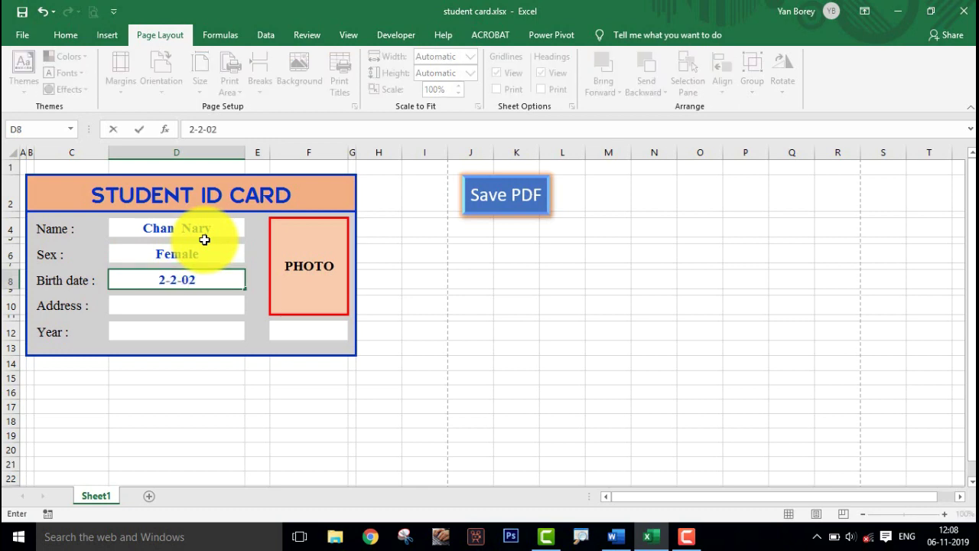
{"action": "key", "text": "Return"}
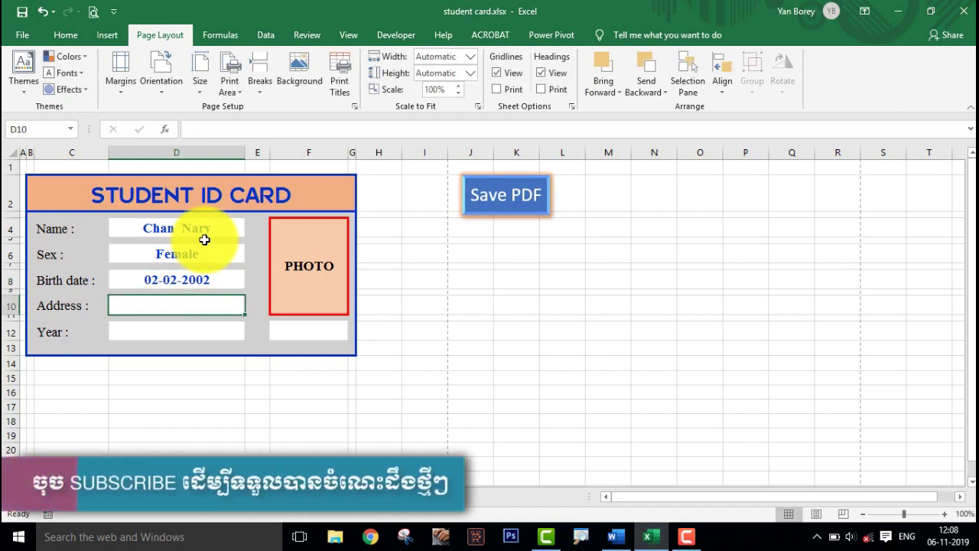
Step: Enter the student's address and the year 2019-2020, then select the ID box
{"action": "type", "text": "P"}
{"action": "key", "text": "BackSpace"}
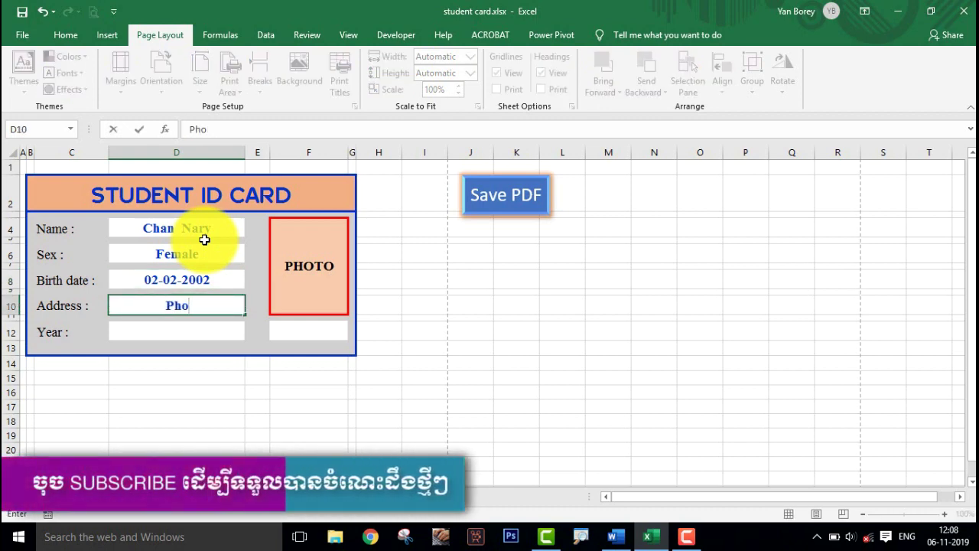
{"action": "key", "text": "BackSpace"}
{"action": "type", "text": "m T"}
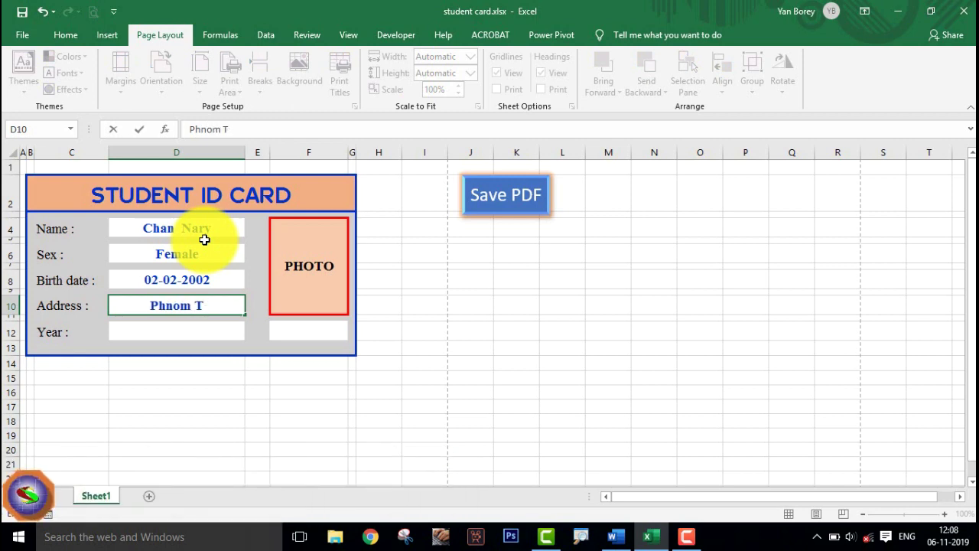
{"action": "type", "text": "och"}
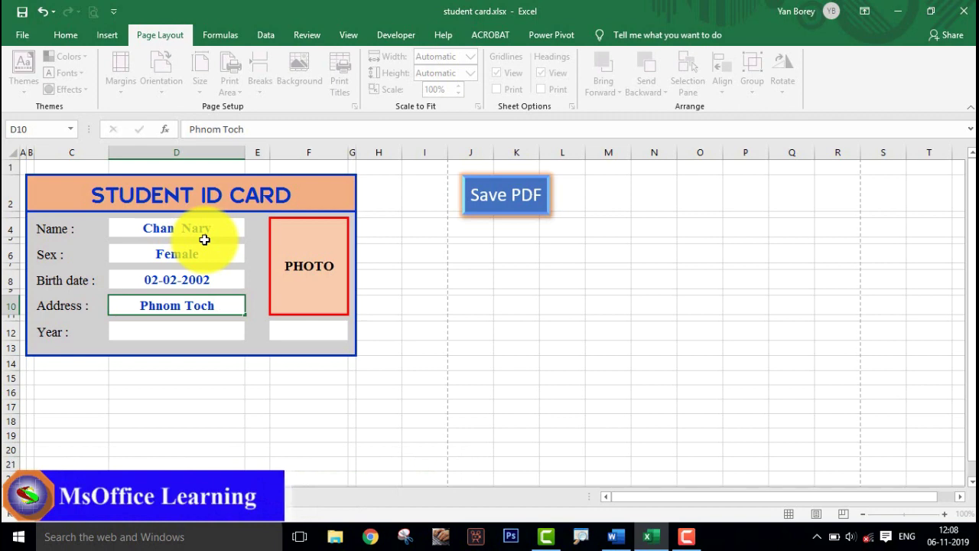
{"action": "key", "text": "Return"}
{"action": "key", "text": "Return"}
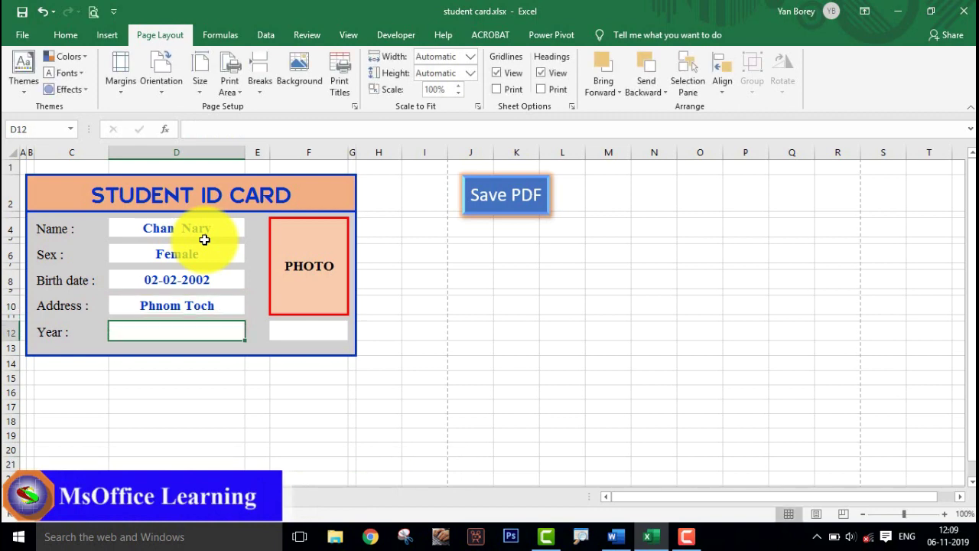
{"action": "type", "text": "2019"}
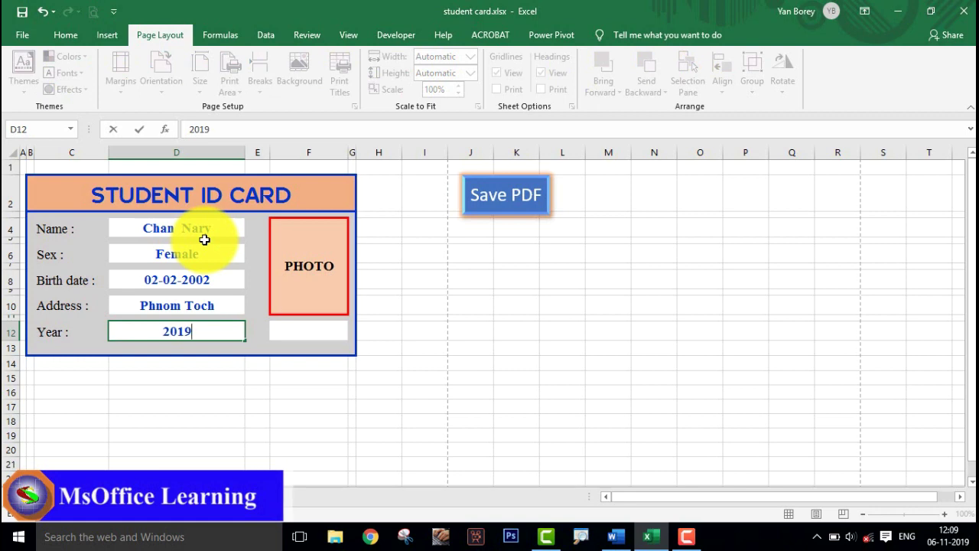
{"action": "type", "text": "-2020"}
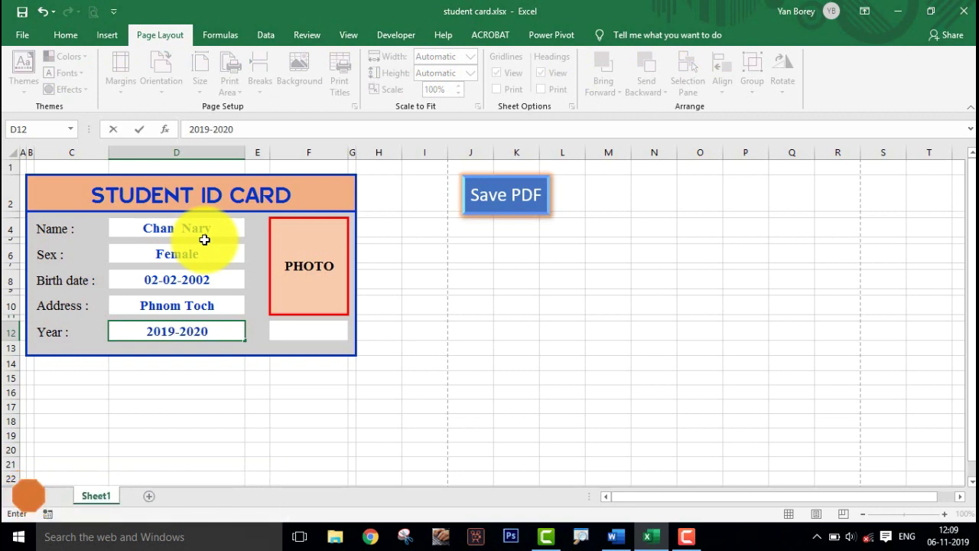
{"action": "left_click", "coordinate": [317, 330]}
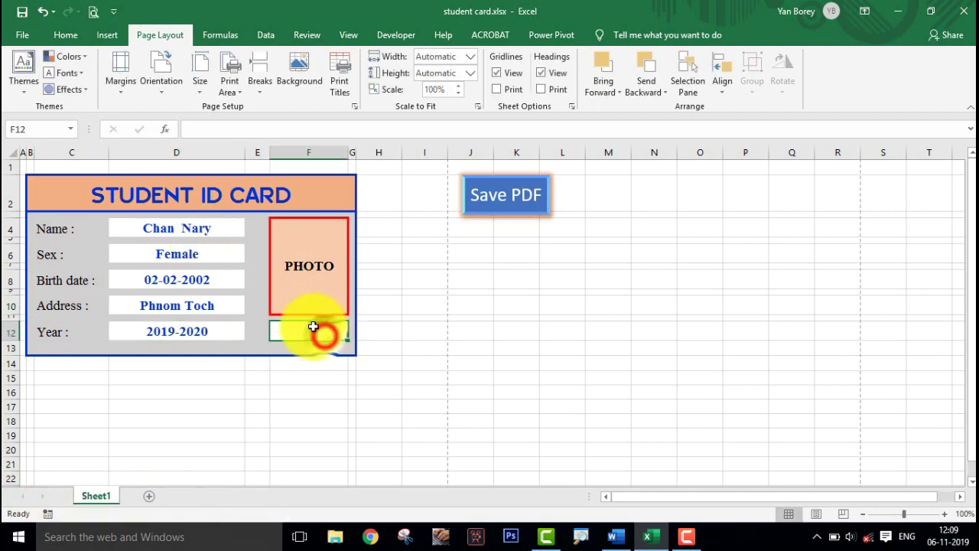
Step: Enter ID number 1, close the exported PDF in Edge, and clear the card's name-to-address entries
{"action": "type", "text": "1"}
{"action": "left_click", "coordinate": [299, 393]}
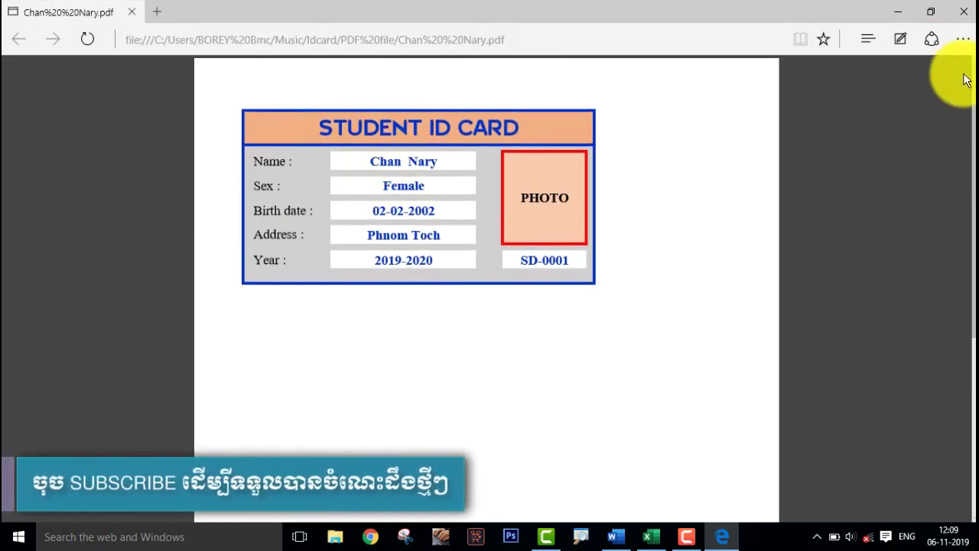
{"action": "left_click", "coordinate": [966, 21]}
{"action": "mouse_move", "coordinate": [185, 224]}
{"action": "left_mouse_down"}
{"action": "mouse_move", "coordinate": [185, 327]}
{"action": "mouse_move", "coordinate": [185, 315]}
{"action": "left_mouse_up"}
{"action": "key", "text": "Delete"}
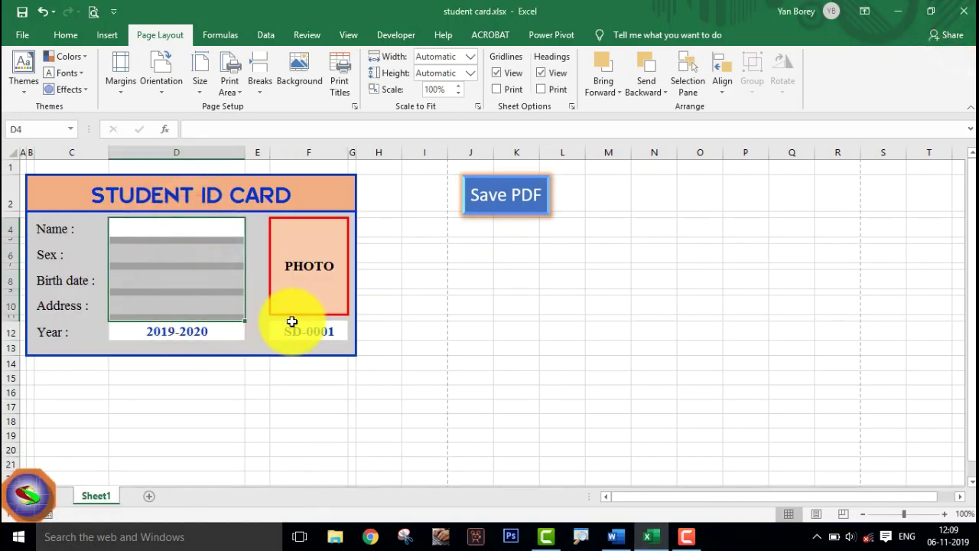
Step: Clear the old ID and enter the second student's name in D4
{"action": "left_click", "coordinate": [301, 328]}
{"action": "left_click", "coordinate": [302, 377]}
{"action": "left_click", "coordinate": [187, 230]}
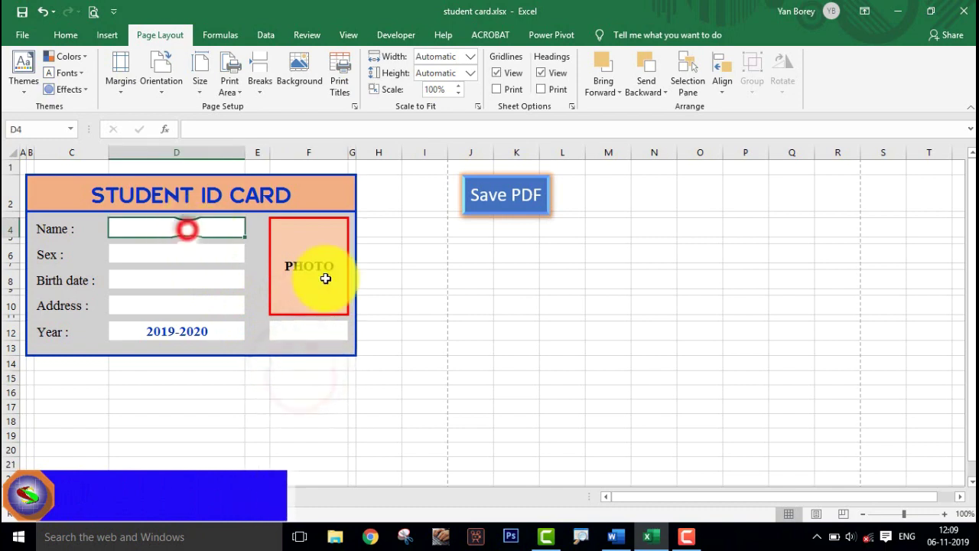
{"action": "type", "text": "san"}
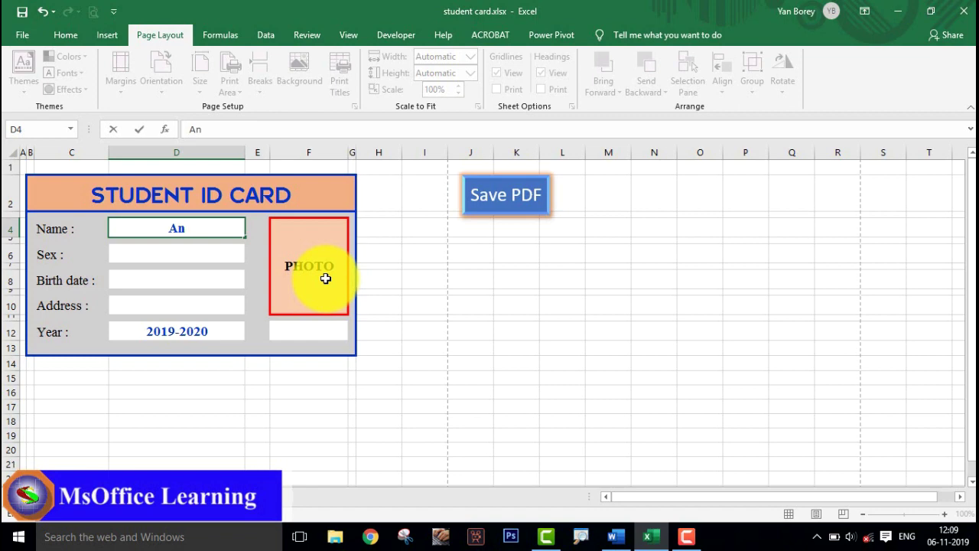
{"action": "key", "text": "BackSpace"}
{"action": "key", "text": "BackSpace"}
{"action": "type", "text": "Minea"}
{"action": "key", "text": "Return"}
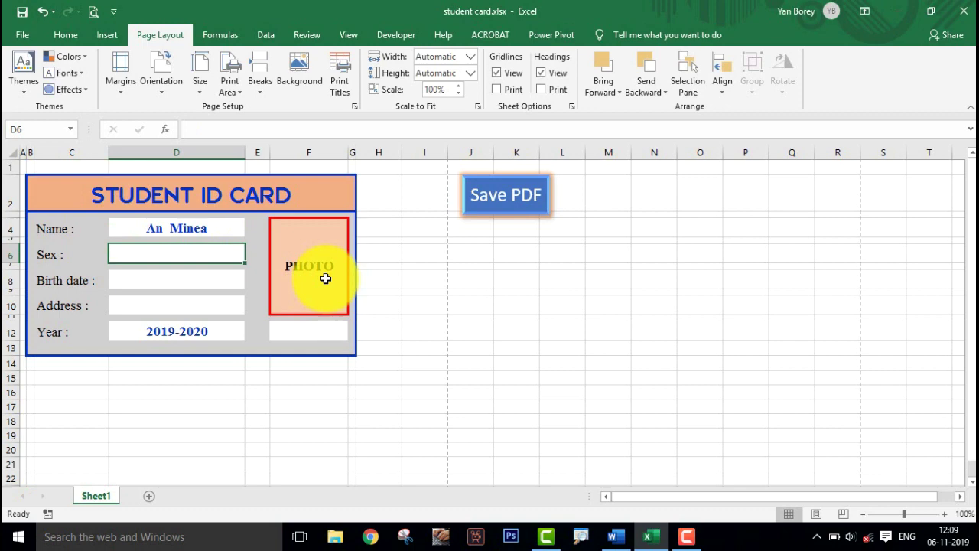
Step: Enter Male, birth date 03-02-2002, the new address and ID number 2
{"action": "type", "text": "Male"}
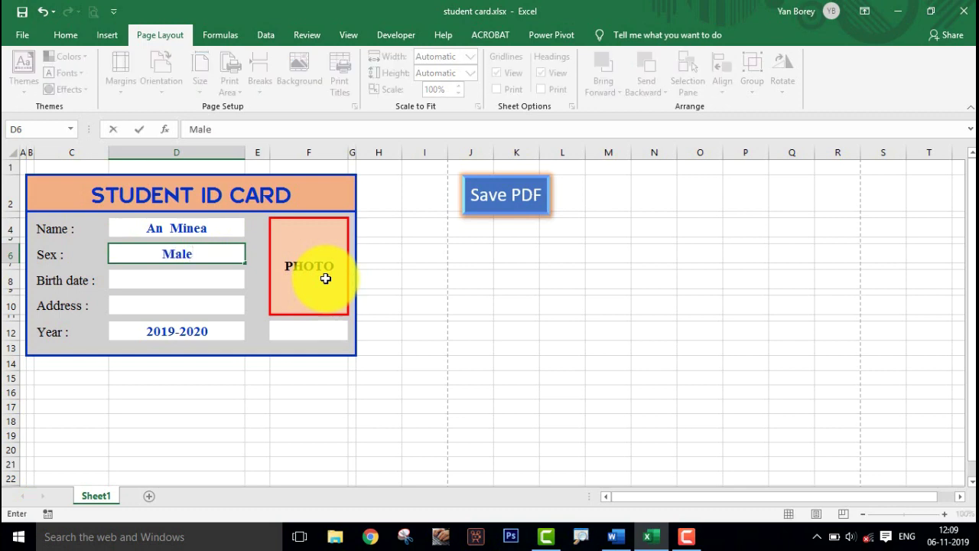
{"action": "key", "text": "Return"}
{"action": "key", "text": "Return"}
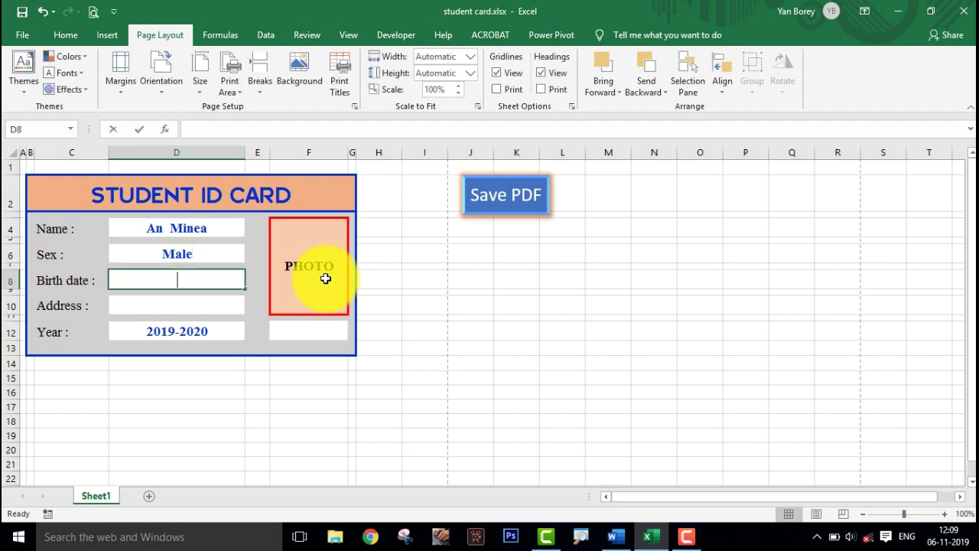
{"action": "type", "text": "3-2-02"}
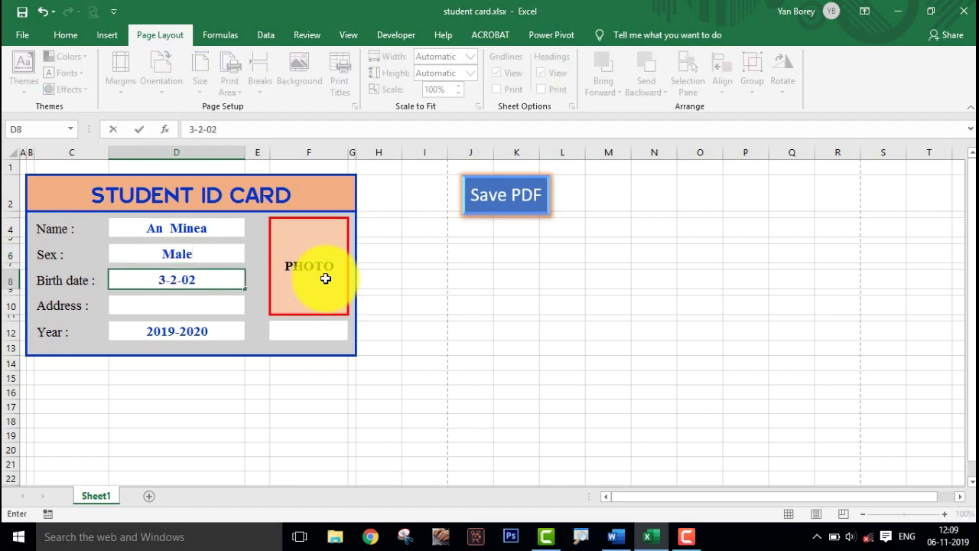
{"action": "key", "text": "Return"}
{"action": "key", "text": "Return"}
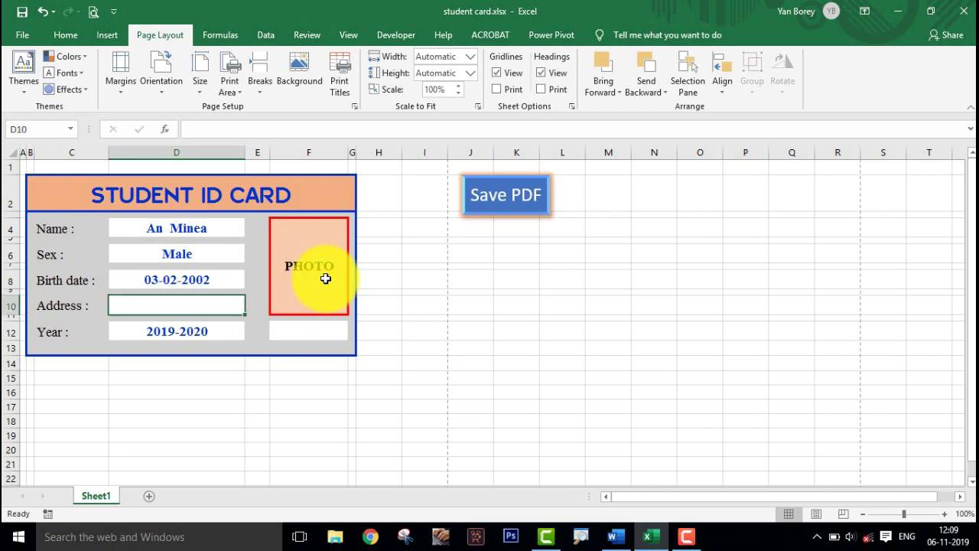
{"action": "type", "text": "Ph"}
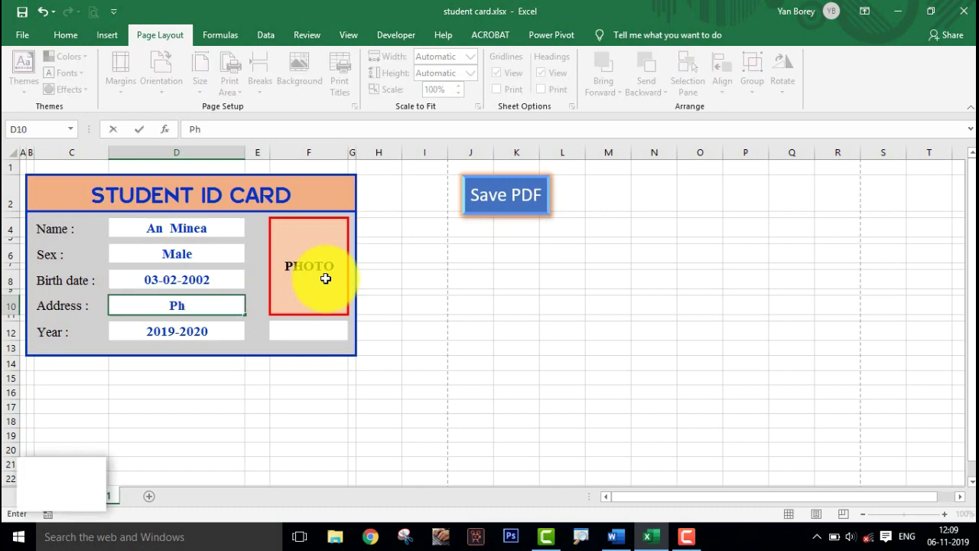
{"action": "type", "text": "nom"}
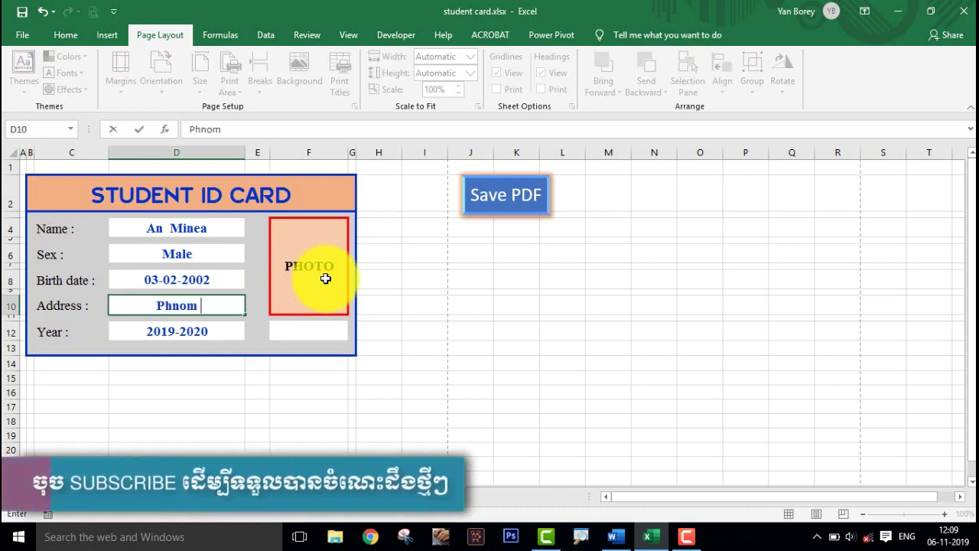
{"action": "type", "text": " Thom"}
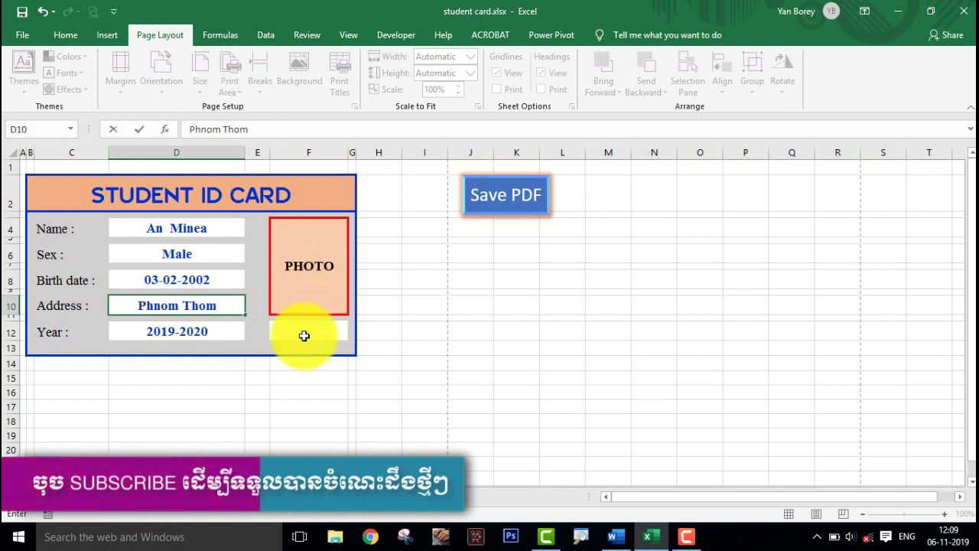
{"action": "left_click", "coordinate": [304, 334]}
{"action": "type", "text": "2"}
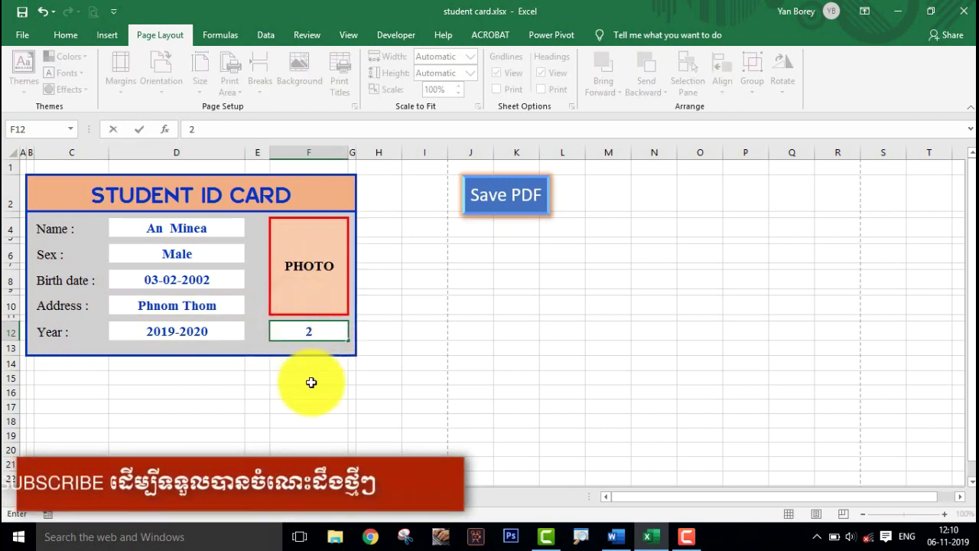
{"action": "left_click", "coordinate": [310, 379]}
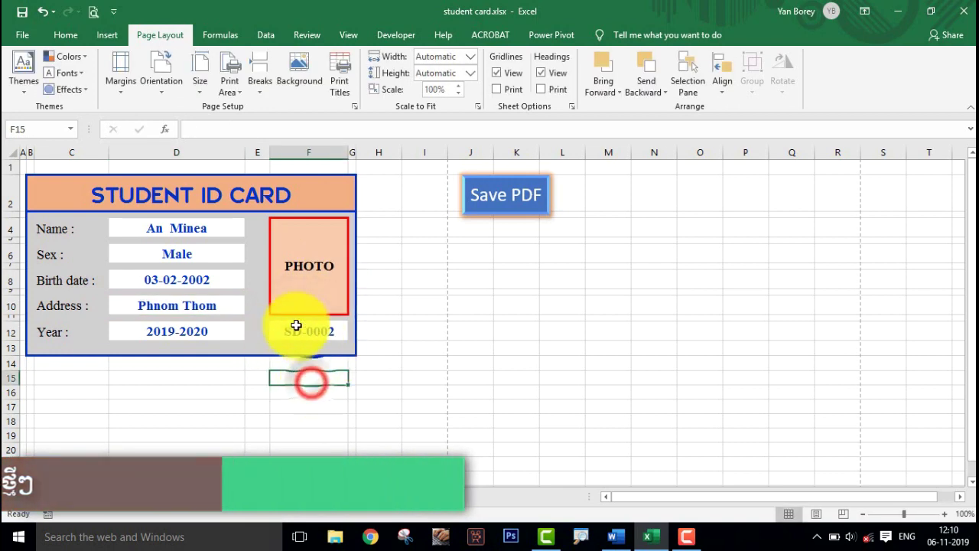
Step: Export the second card with Save PDF, close Edge, and select the detail fields D4:D10
{"action": "left_click", "coordinate": [495, 212]}
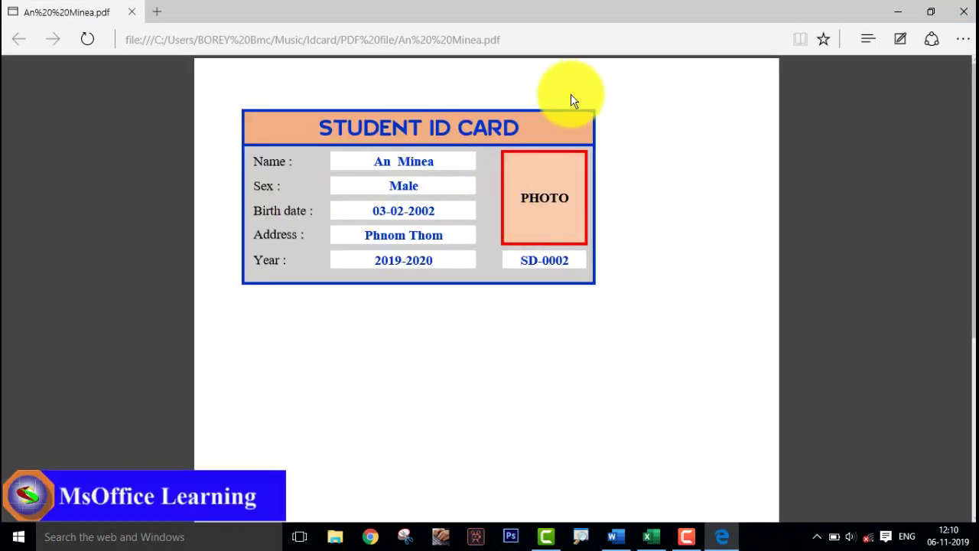
{"action": "left_click", "coordinate": [962, 10]}
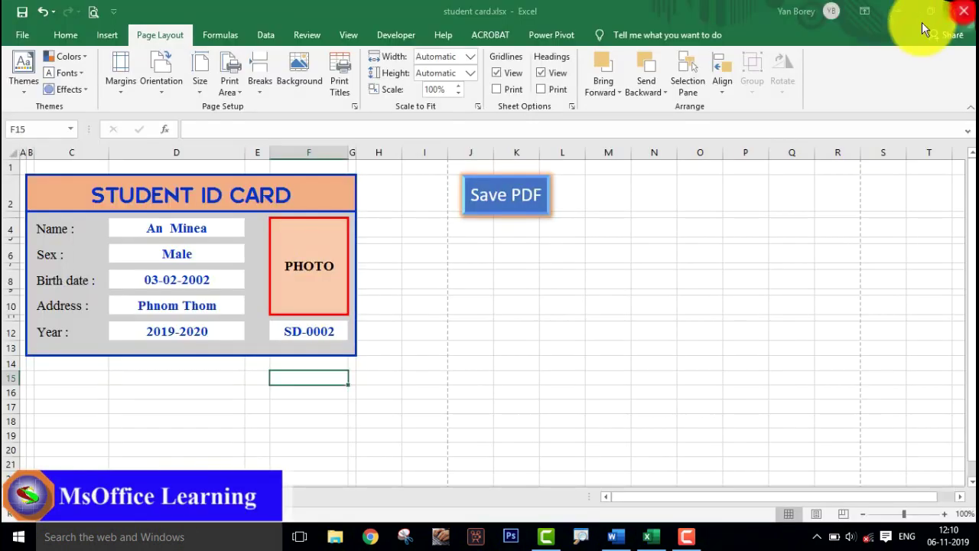
{"action": "left_click_drag", "start_coordinate": [199, 227], "coordinate": [197, 312]}
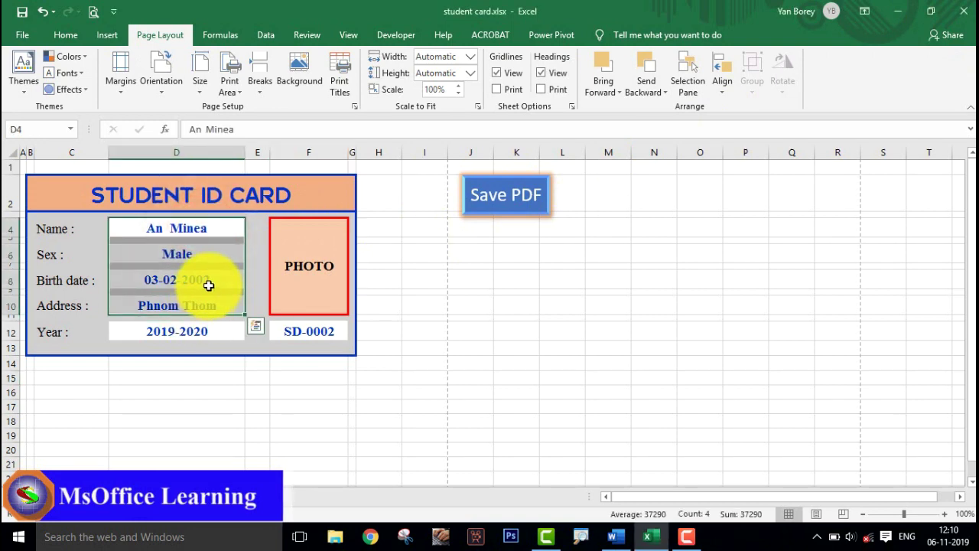
Step: Clear the previous details and enter the third student's name and sex Female
{"action": "key", "text": "Delete"}
{"action": "left_click", "coordinate": [192, 223]}
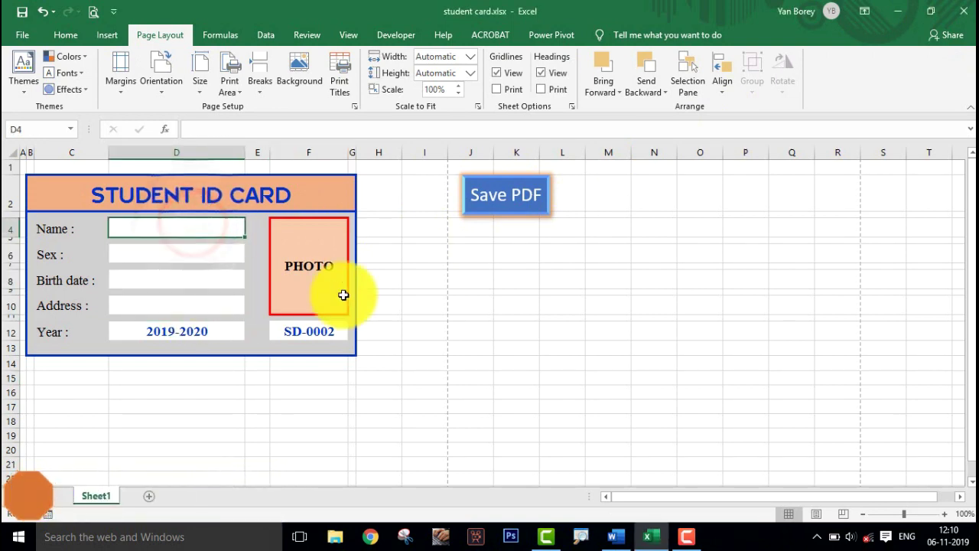
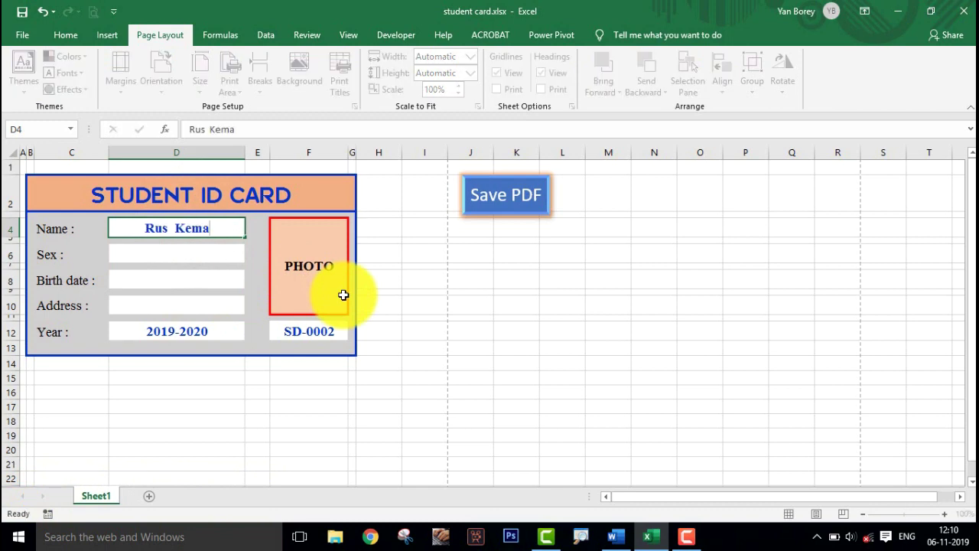
{"action": "key", "text": "Return"}
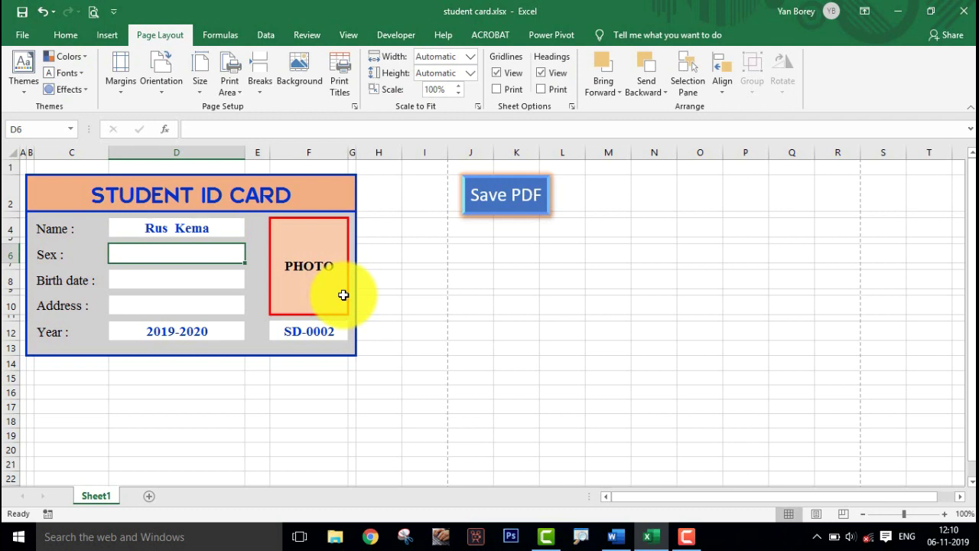
{"action": "type", "text": "Female"}
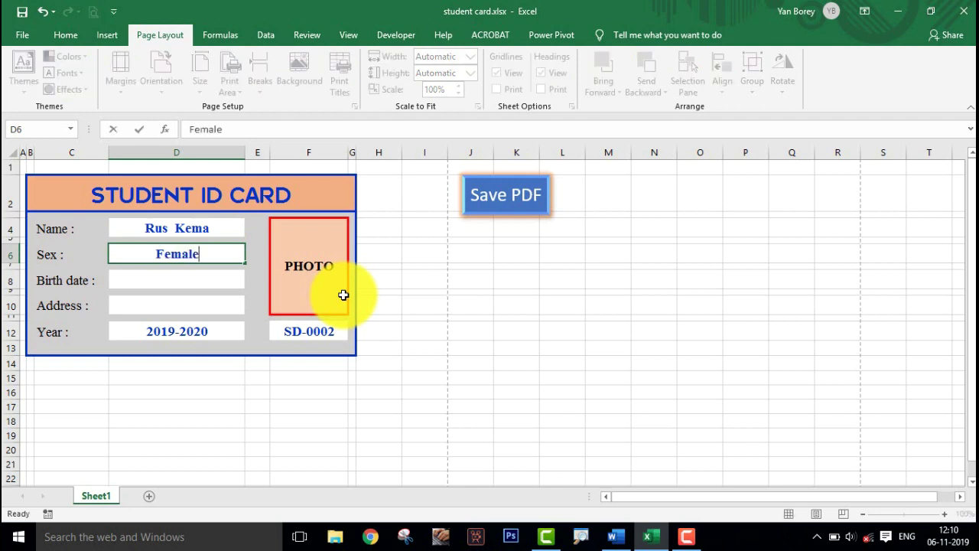
{"action": "key", "text": "Return"}
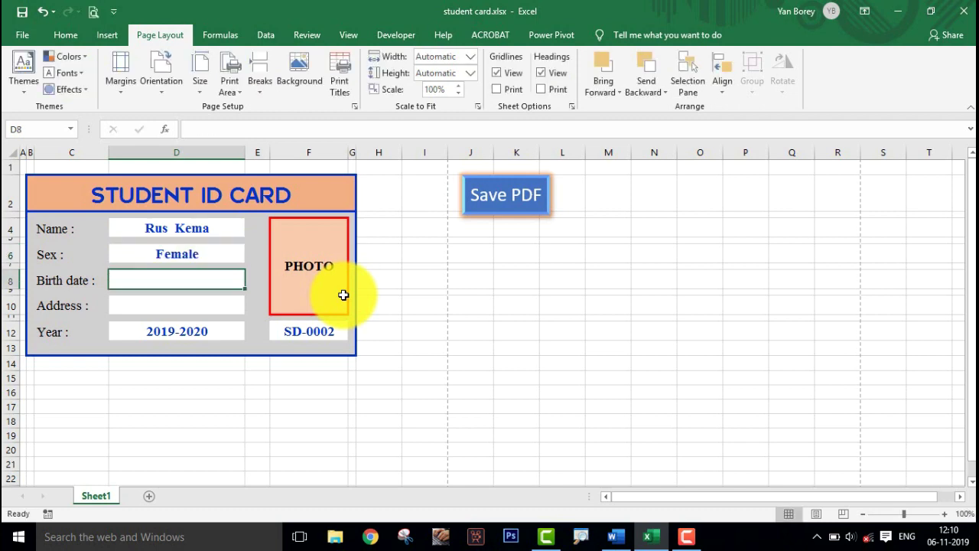
Step: Enter birth date 12-12-2003 and the address Phnom Penh, fixing the misspelling
{"action": "type", "text": "12-12-03"}
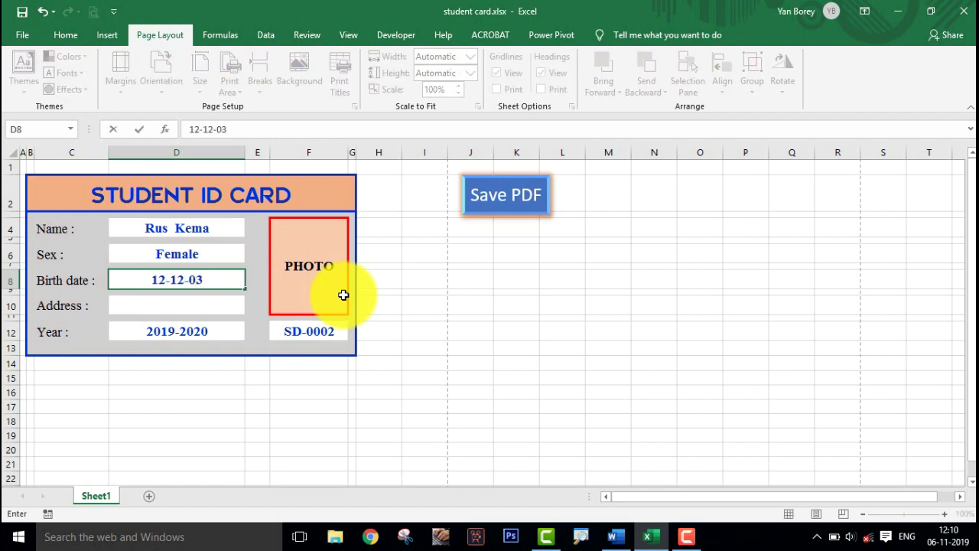
{"action": "key", "text": "Return"}
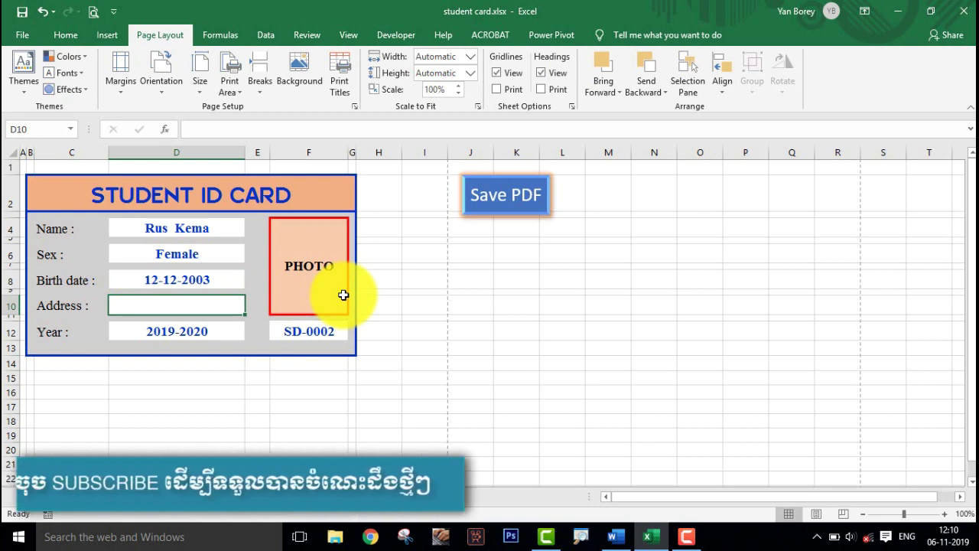
{"action": "type", "text": "Phno"}
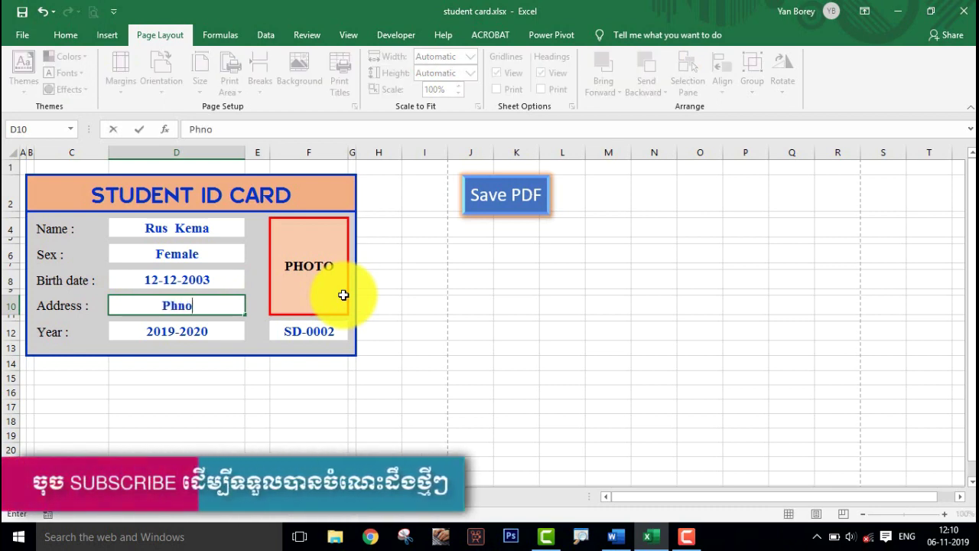
{"action": "type", "text": "m Peng"}
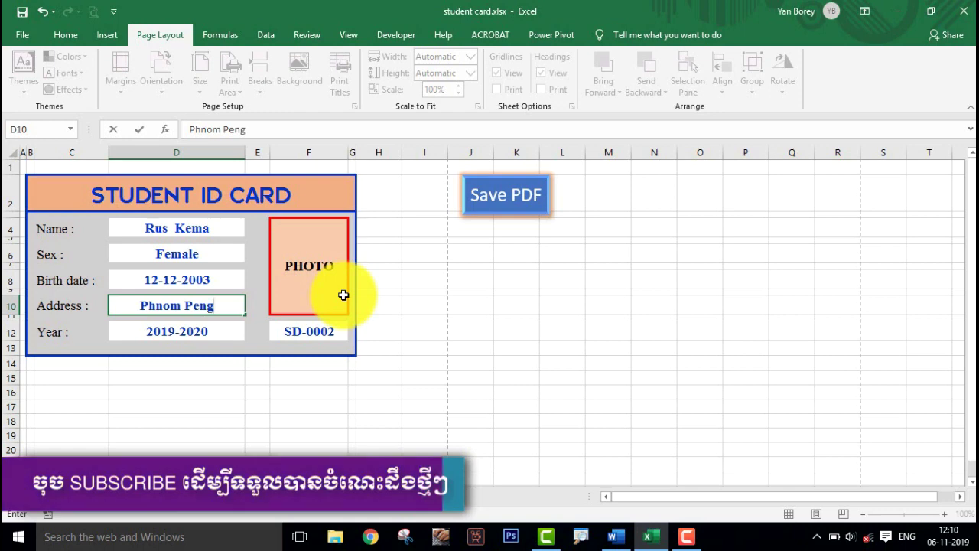
{"action": "key", "text": "BackSpace"}
{"action": "type", "text": "h"}
{"action": "key", "text": "Return"}
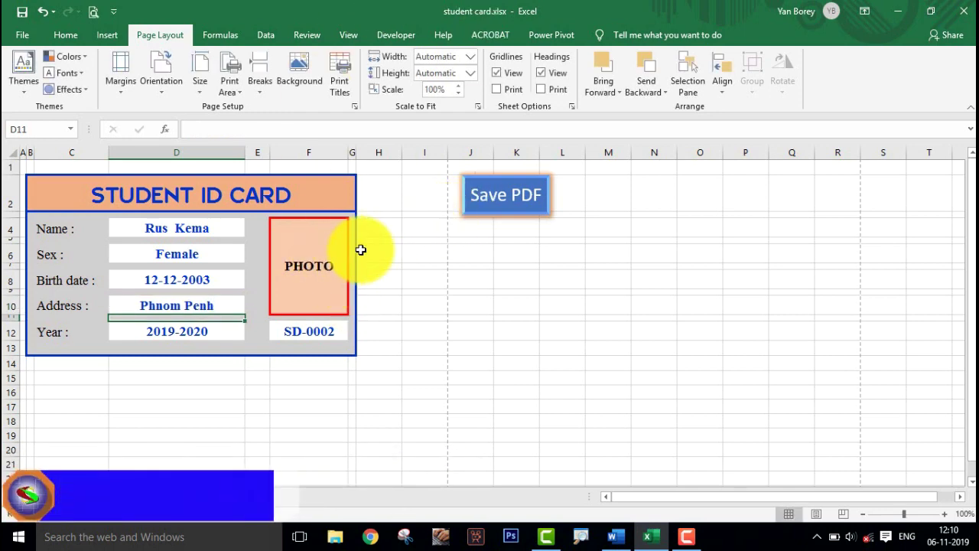
Step: Export the third card to PDF, review it in Edge, then close Edge
{"action": "left_click", "coordinate": [413, 254]}
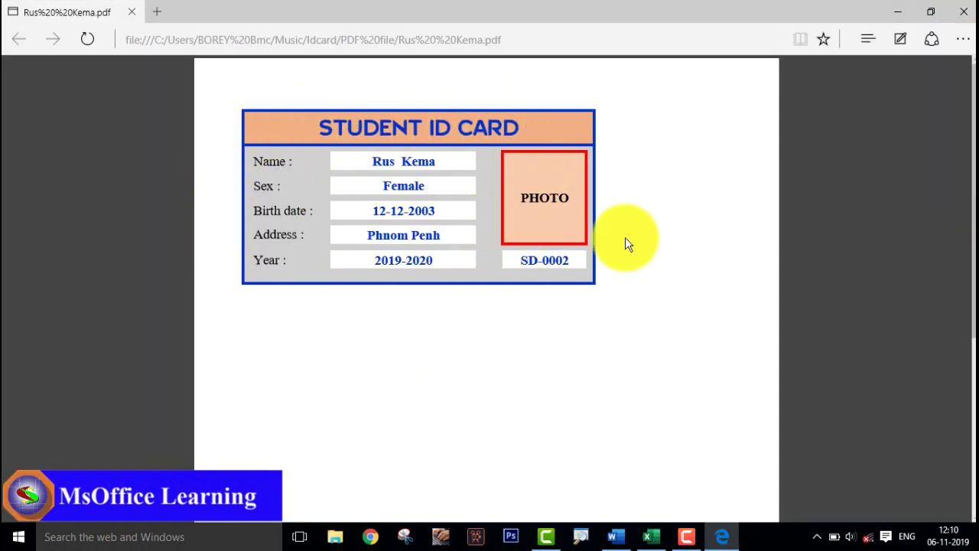
{"action": "left_click", "coordinate": [963, 12]}
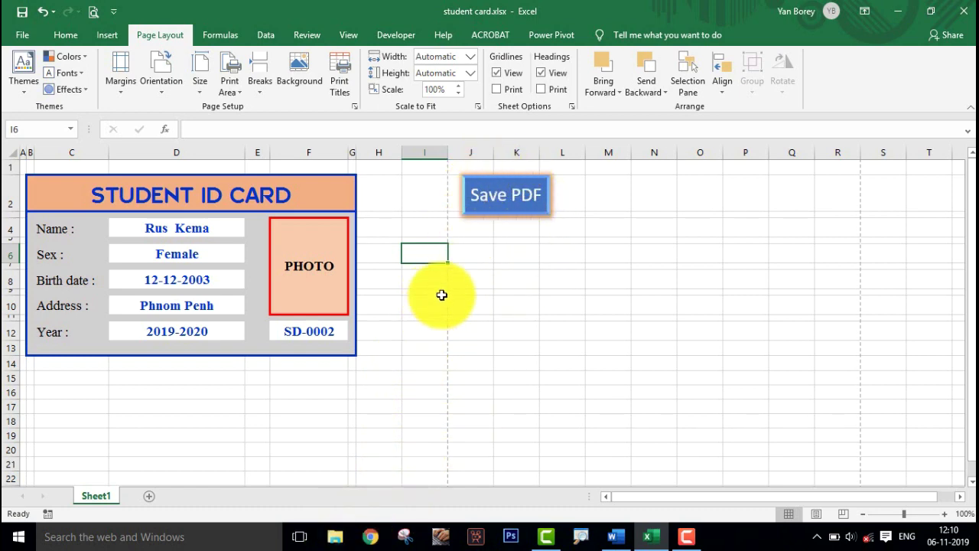
{"action": "left_click", "coordinate": [334, 537]}
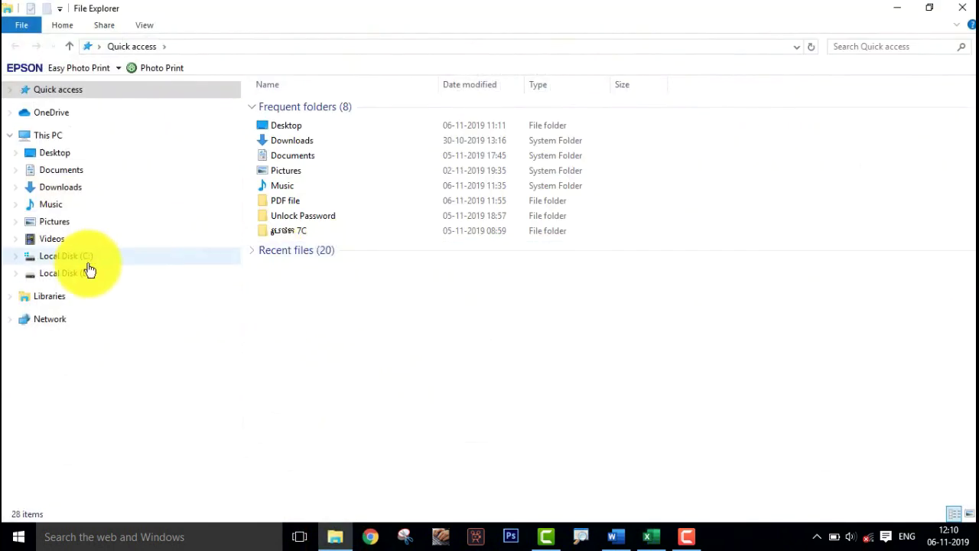
Step: Browse to Music > Idcard > PDF file to confirm three card PDFs, then return to Excel
{"action": "left_click", "coordinate": [66, 206]}
{"action": "double_click", "coordinate": [283, 107]}
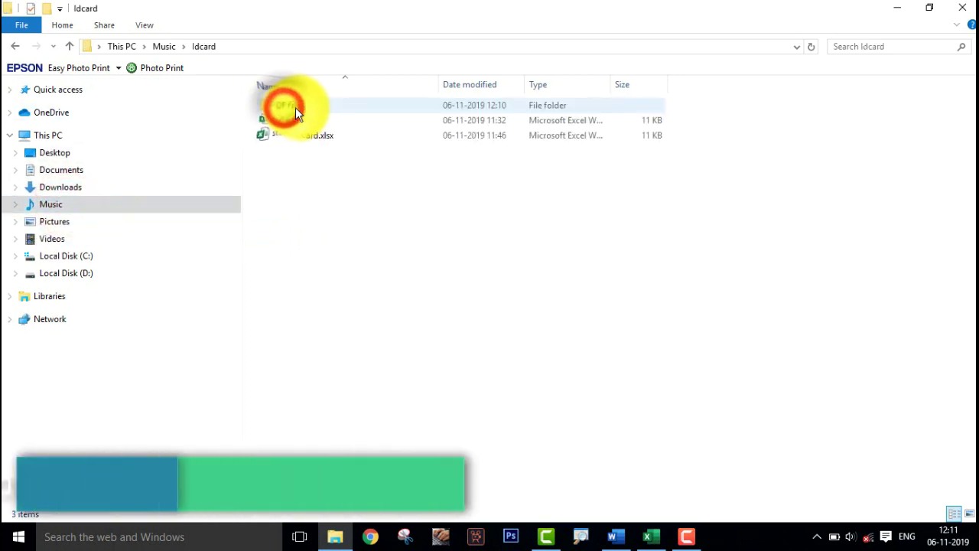
{"action": "double_click", "coordinate": [295, 109]}
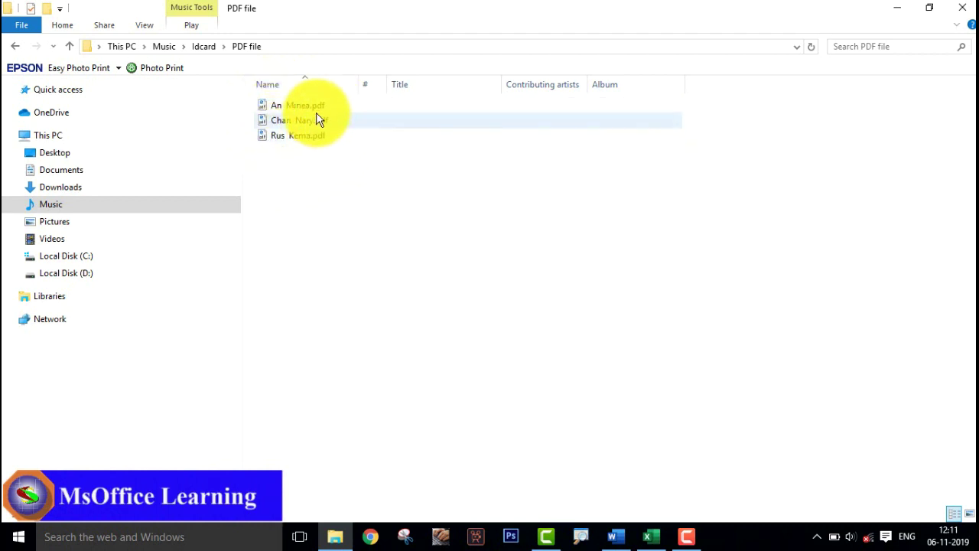
{"action": "left_click", "coordinate": [686, 539]}
{"action": "left_click", "coordinate": [649, 536]}
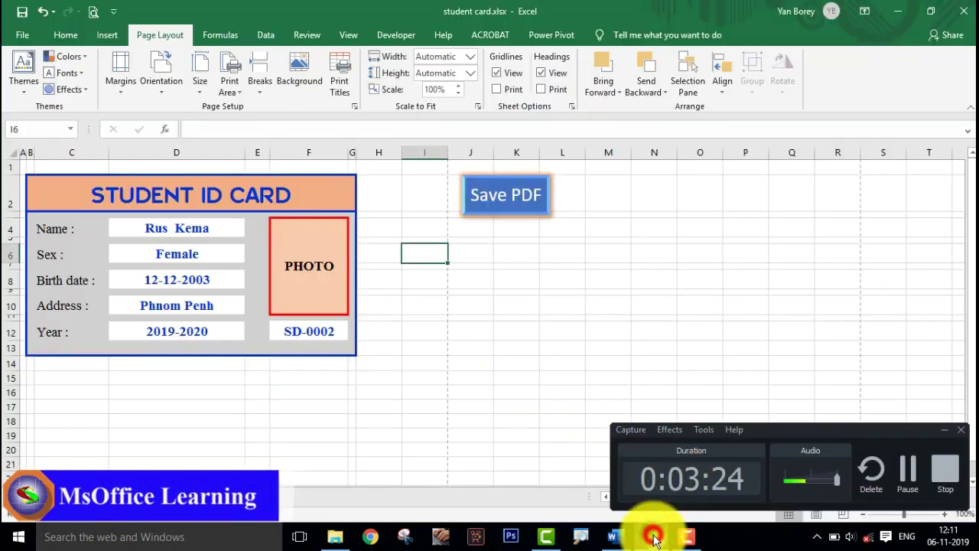
Step: Launch Excel from the Start menu and create the blank workbook Book1
{"action": "left_click", "coordinate": [395, 334]}
{"action": "left_click", "coordinate": [403, 406]}
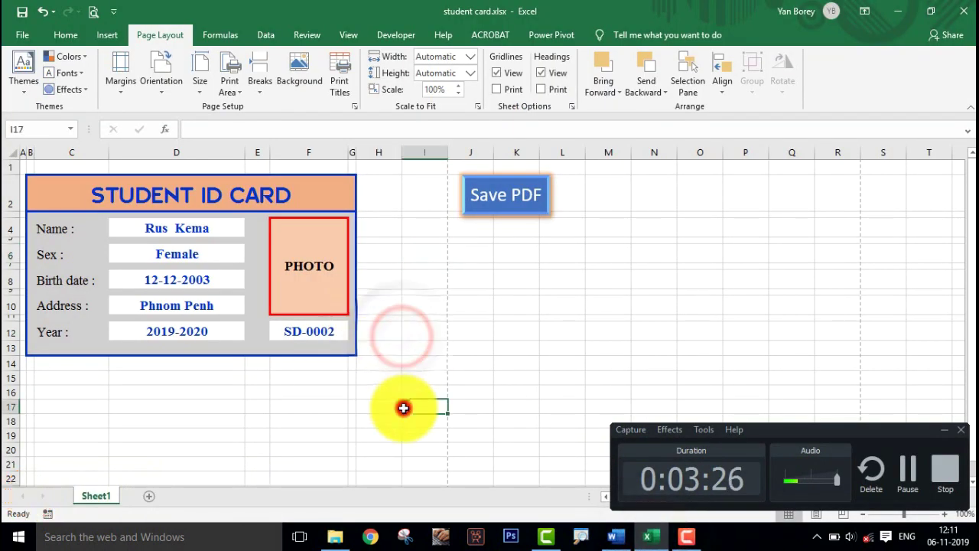
{"action": "left_click", "coordinate": [943, 468]}
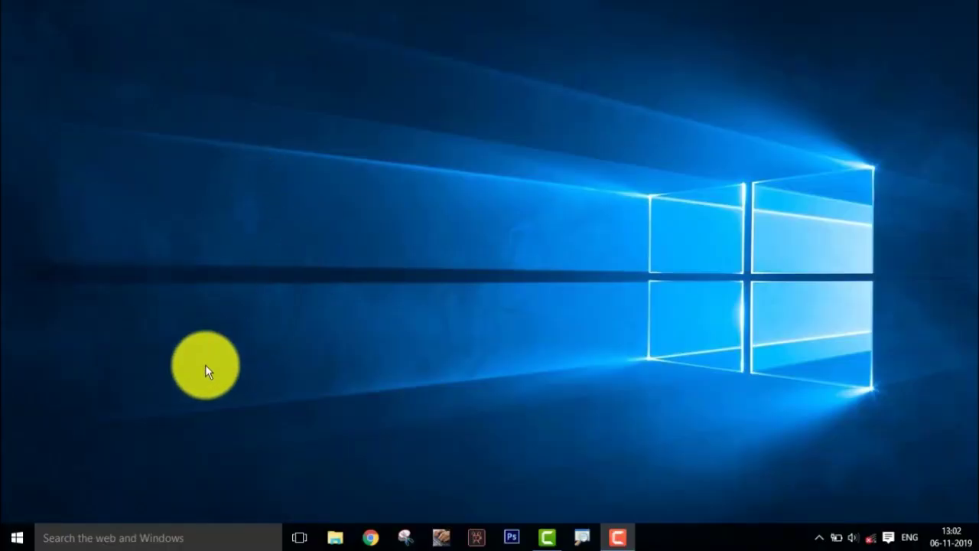
{"action": "left_click", "coordinate": [18, 537]}
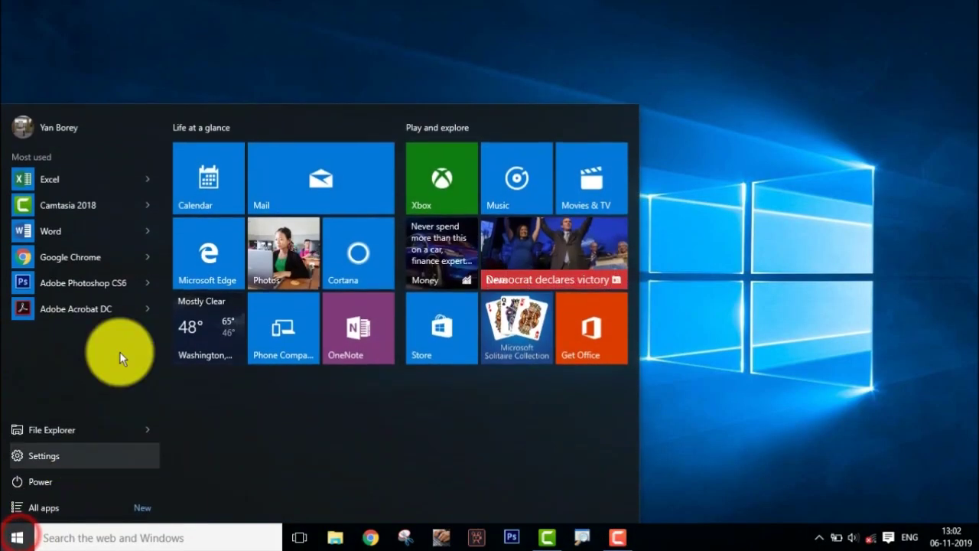
{"action": "left_click", "coordinate": [63, 182]}
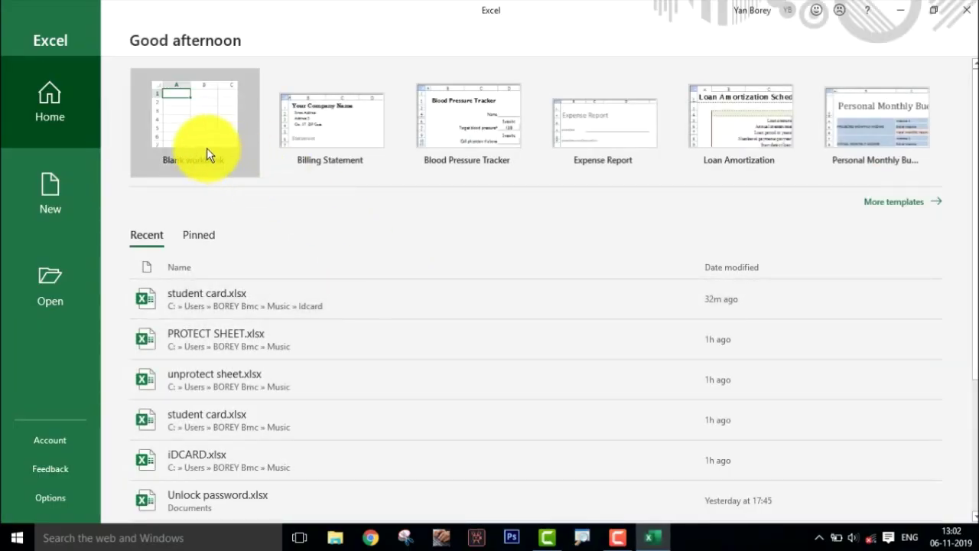
{"action": "left_click", "coordinate": [206, 147]}
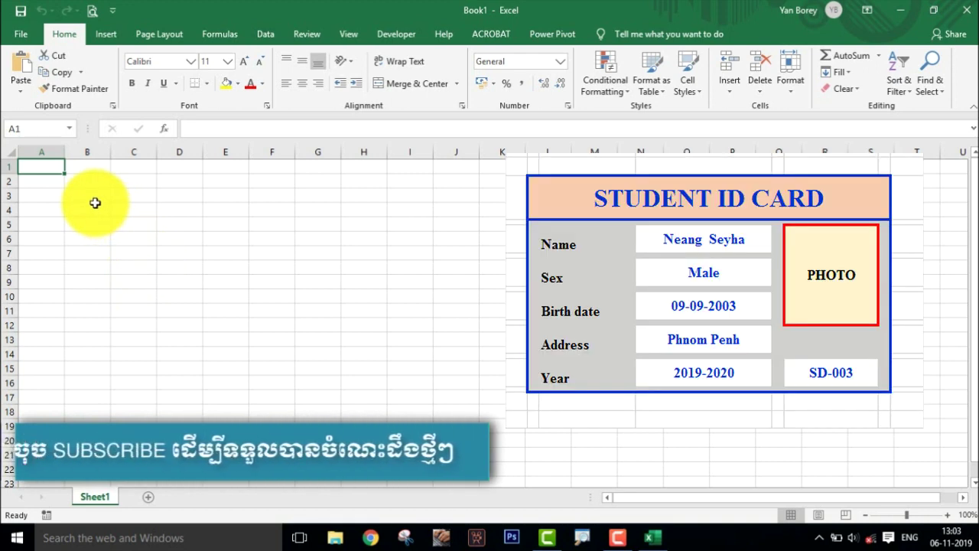
Step: Put the labels Name, Sex, Birth date, Address and Year in C5, C7, C9, C11 and C13
{"action": "left_click", "coordinate": [133, 224]}
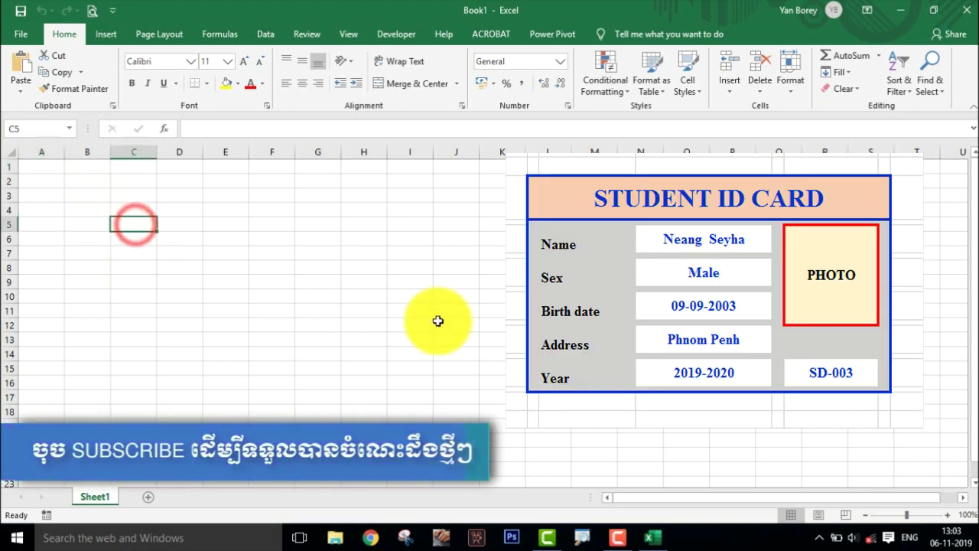
{"action": "type", "text": "n"}
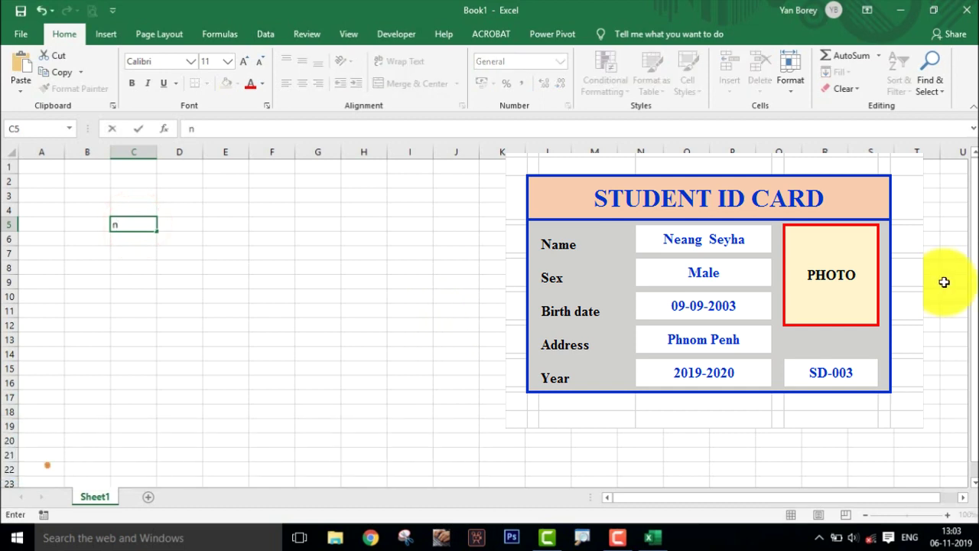
{"action": "type", "text": "Name"}
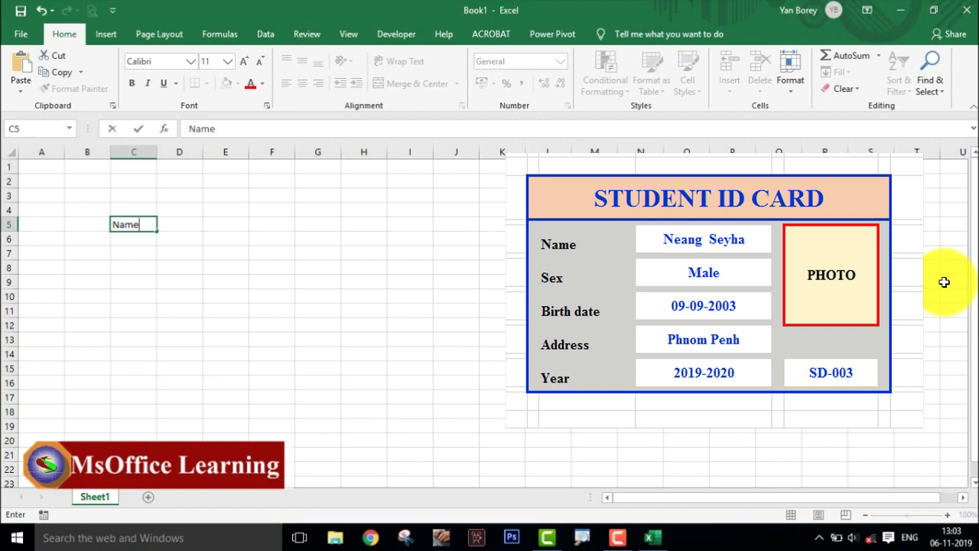
{"action": "key", "text": "Return"}
{"action": "key", "text": "Return"}
{"action": "type", "text": "Sex"}
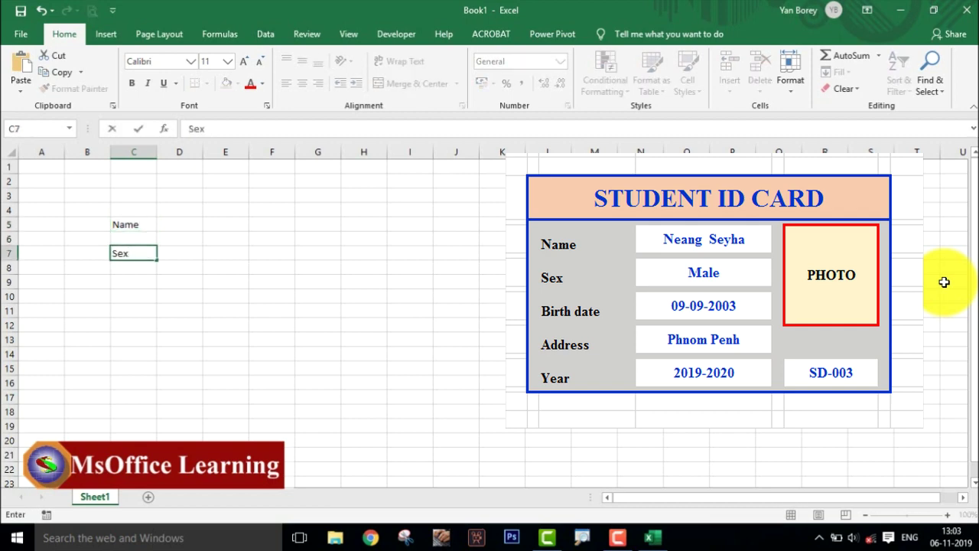
{"action": "key", "text": "Return"}
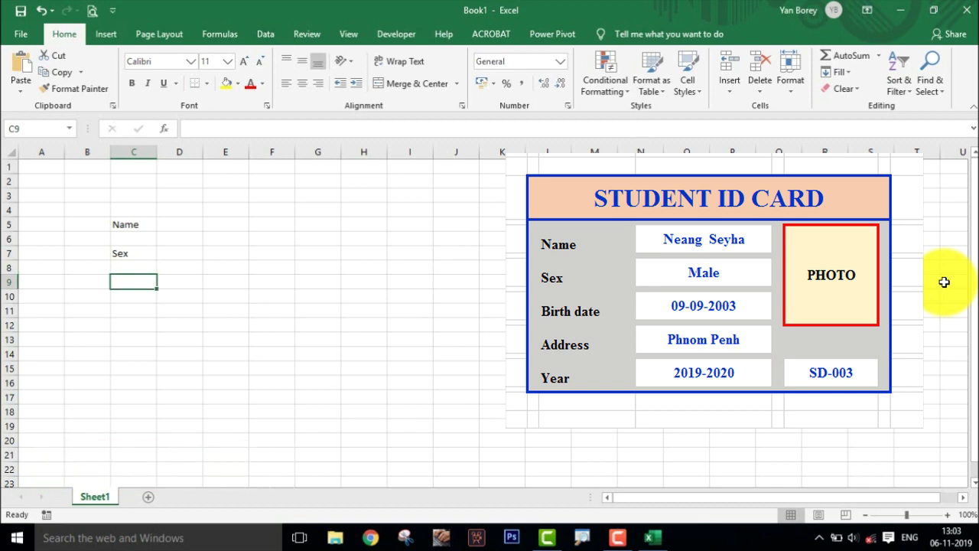
{"action": "type", "text": "Birth date"}
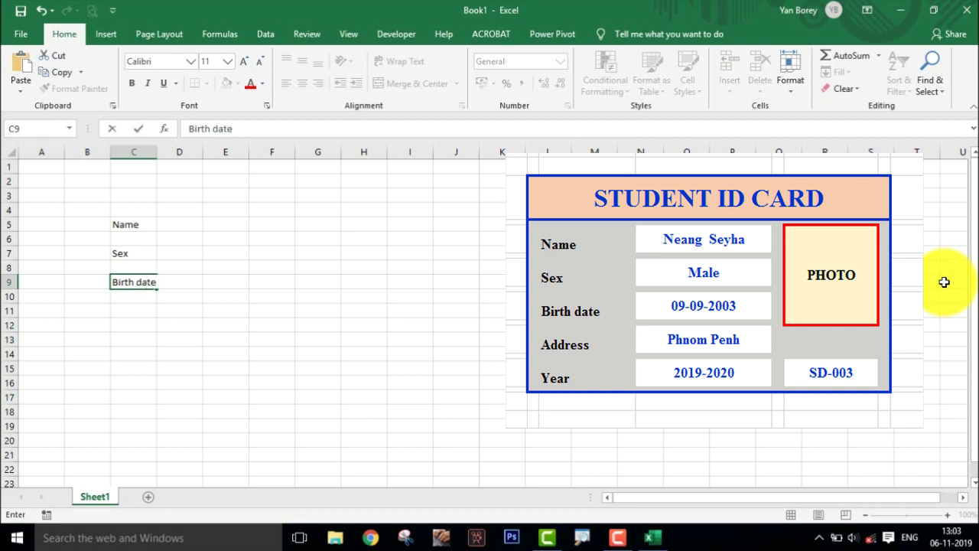
{"action": "key", "text": "Return"}
{"action": "key", "text": "Return"}
{"action": "type", "text": "A"}
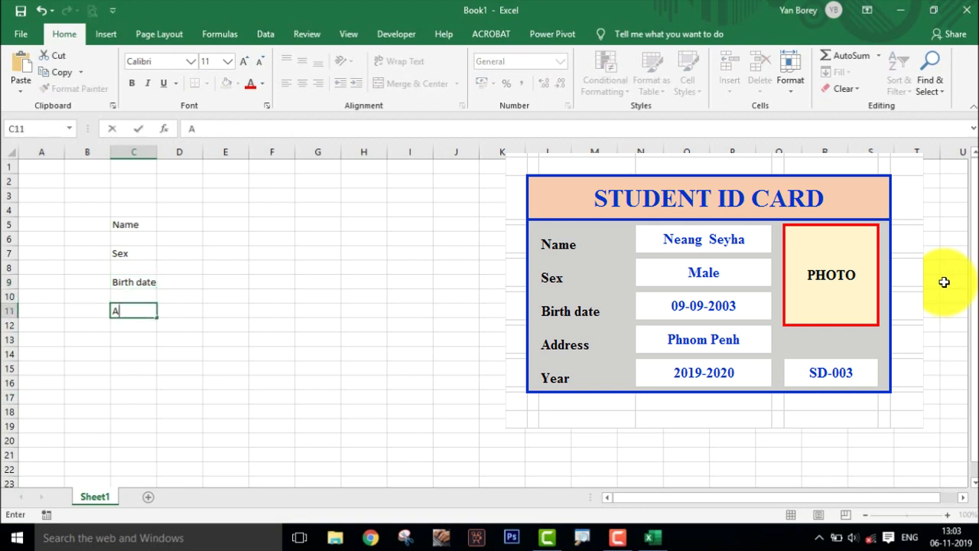
{"action": "key", "text": "Return"}
{"action": "key", "text": "Return"}
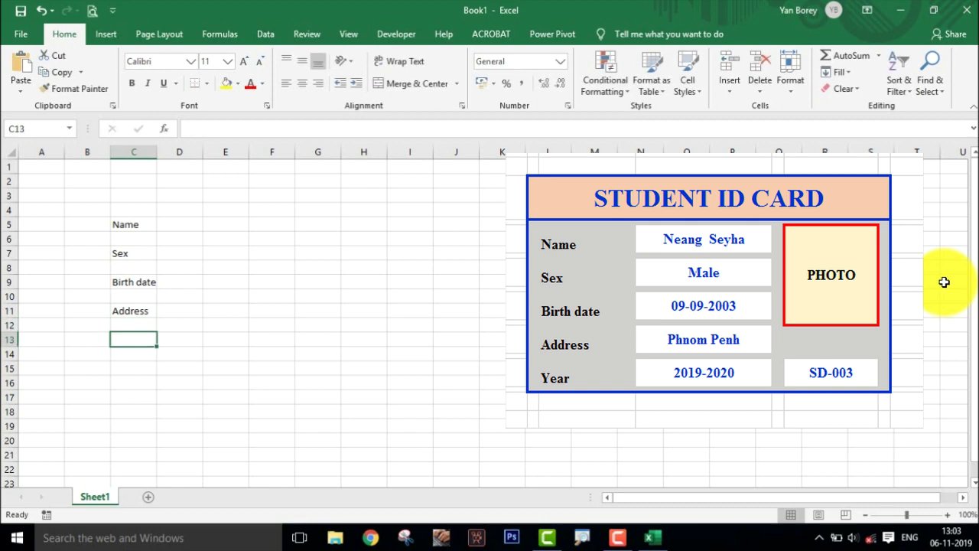
{"action": "type", "text": "Year"}
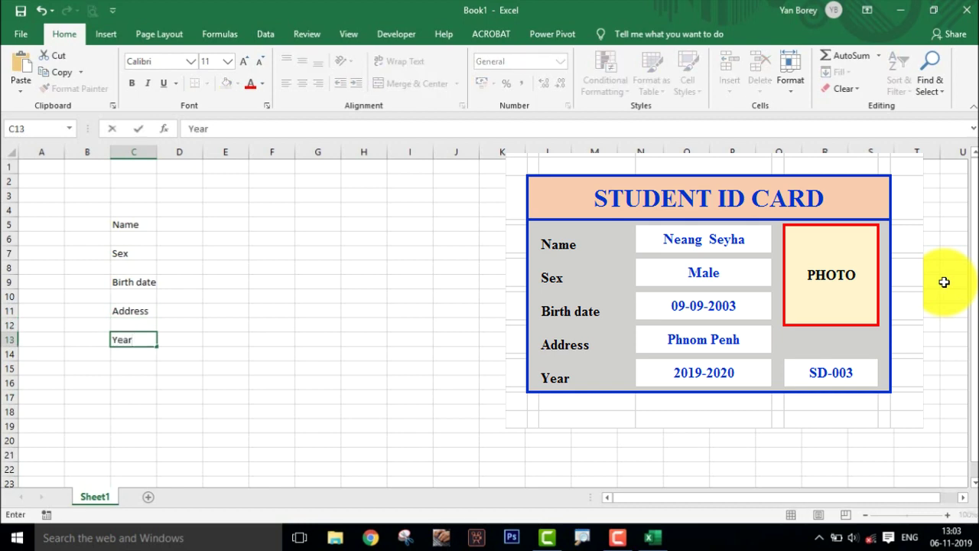
{"action": "key", "text": "Tab"}
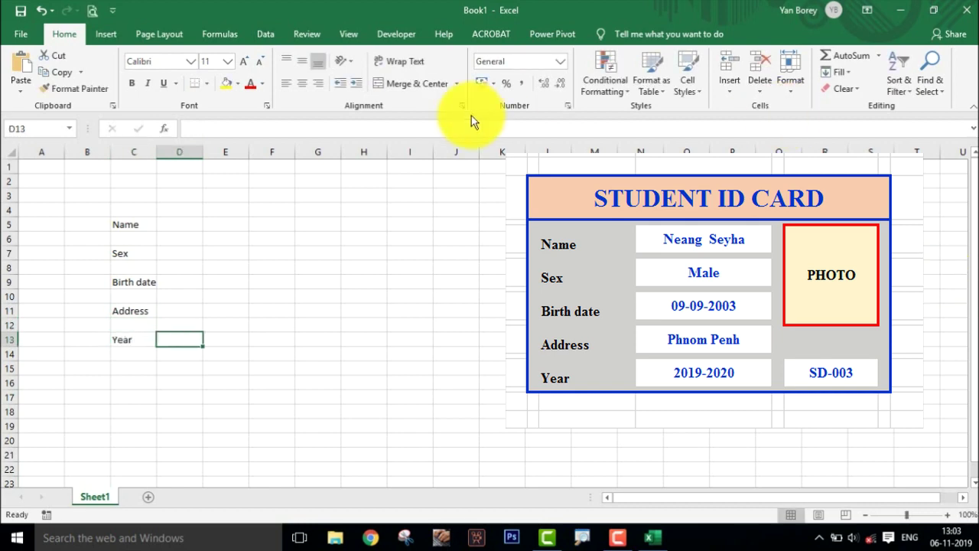
{"action": "left_click", "coordinate": [7, 225]}
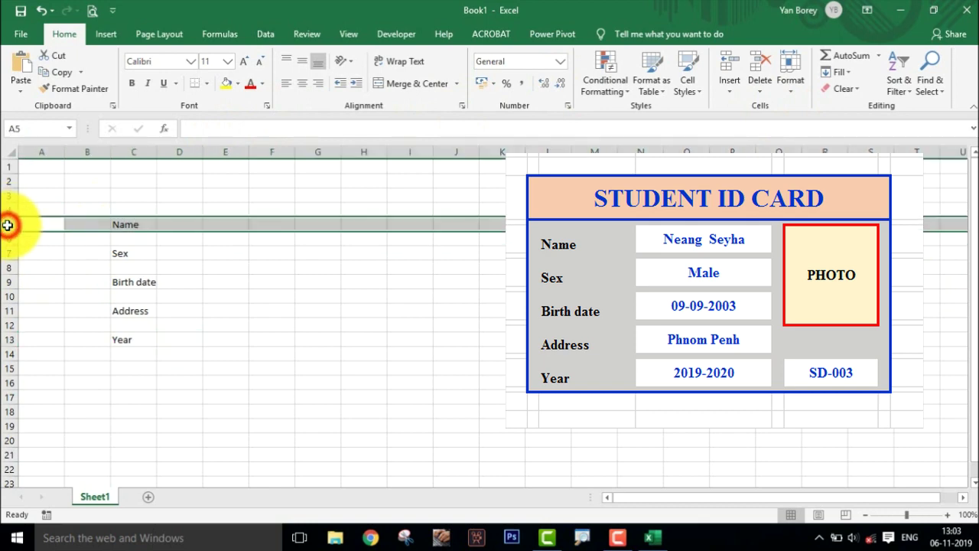
Step: Select rows 5–13 and widen column C for the labels
{"action": "left_click", "coordinate": [11, 253]}
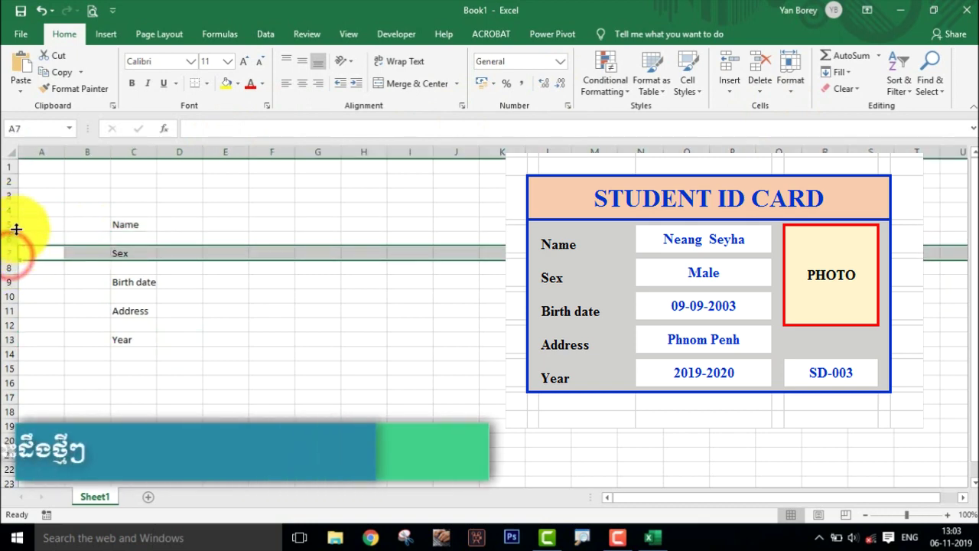
{"action": "left_click_drag", "start_coordinate": [9, 224], "coordinate": [11, 354]}
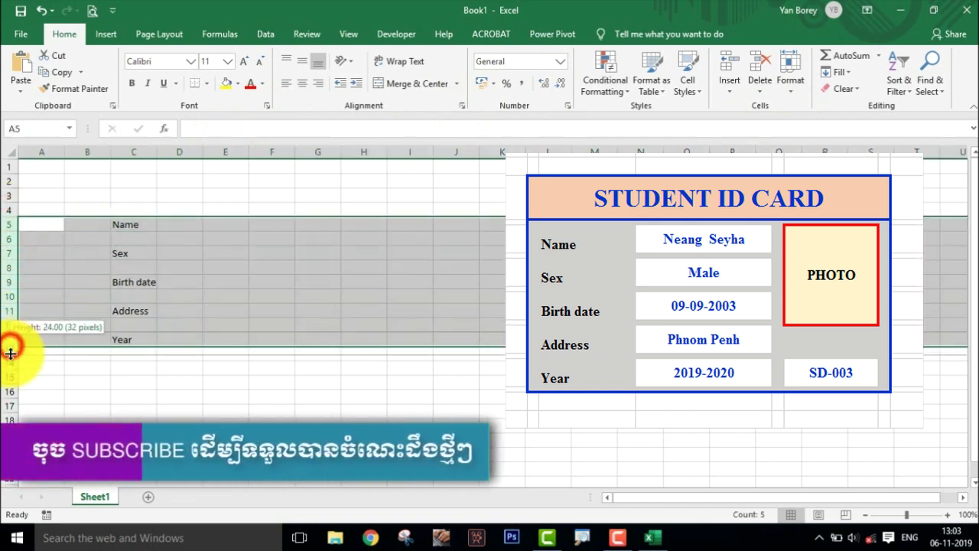
{"action": "left_click_drag", "start_coordinate": [155, 152], "coordinate": [189, 152]}
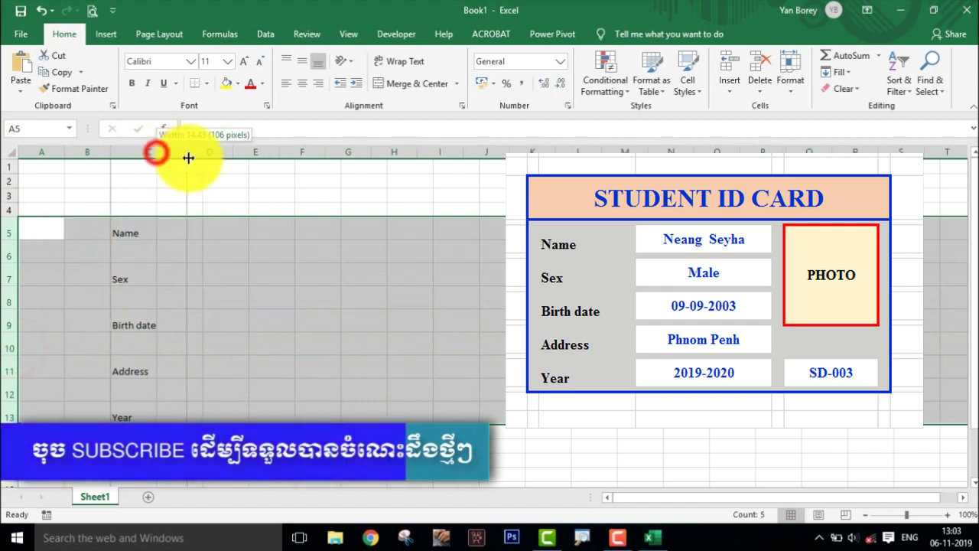
{"action": "left_click", "coordinate": [168, 257]}
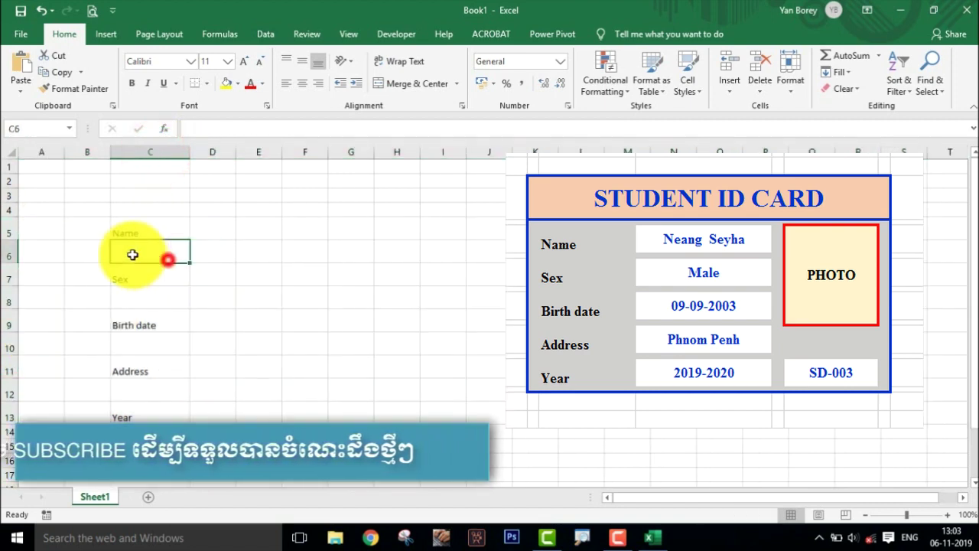
Step: Shrink spacer rows 4, 6, 8, 10, 12 and 14 to a thin height
{"action": "left_click", "coordinate": [10, 210]}
{"action": "left_click", "coordinate": [9, 251], "text": "ctrl"}
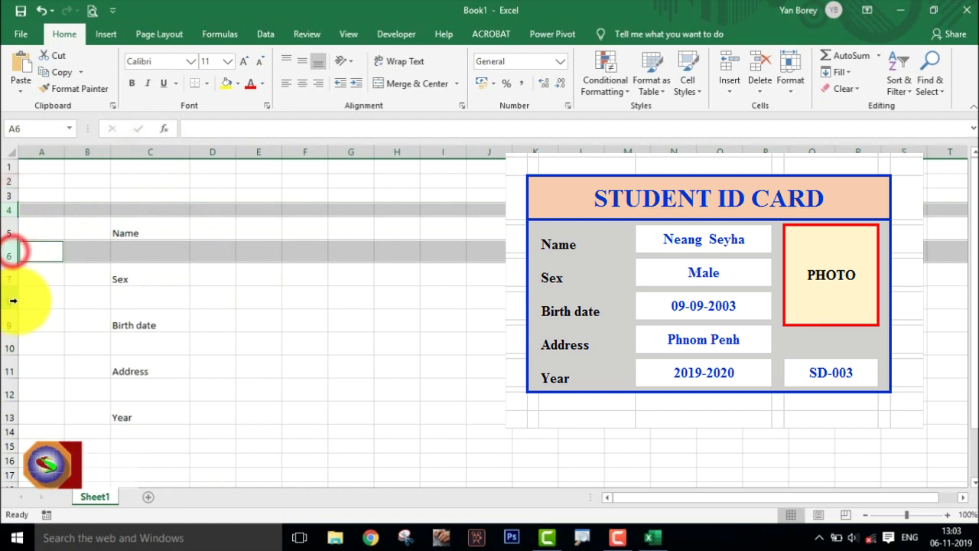
{"action": "left_click", "coordinate": [10, 300], "text": "ctrl"}
{"action": "left_click", "coordinate": [9, 346], "text": "ctrl"}
{"action": "left_click", "coordinate": [7, 394], "text": "ctrl"}
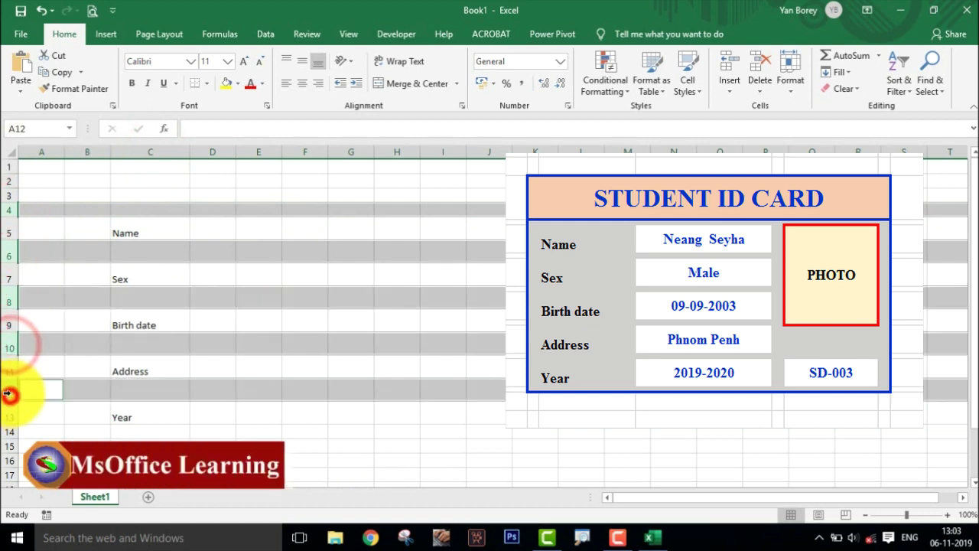
{"action": "left_click", "coordinate": [8, 432], "text": "ctrl"}
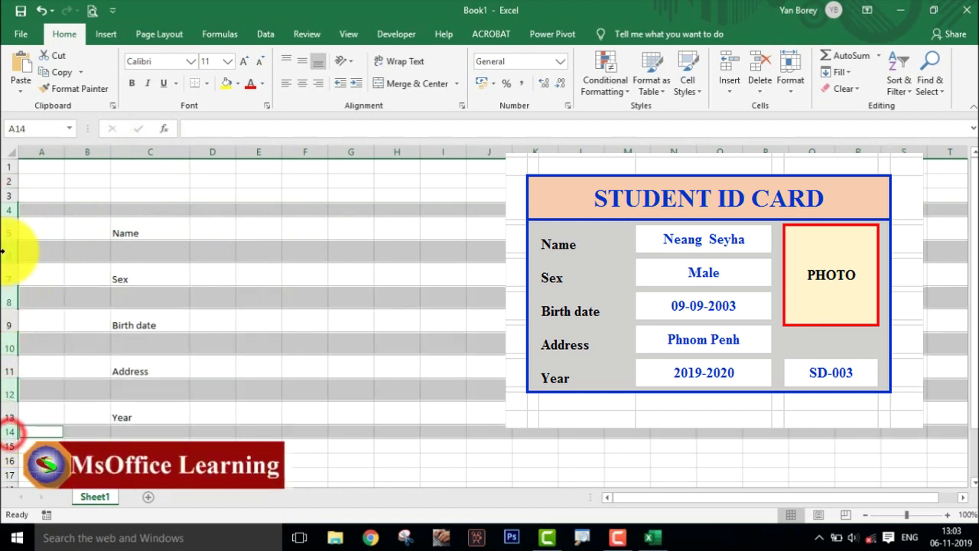
{"action": "left_click_drag", "start_coordinate": [11, 265], "coordinate": [11, 243]}
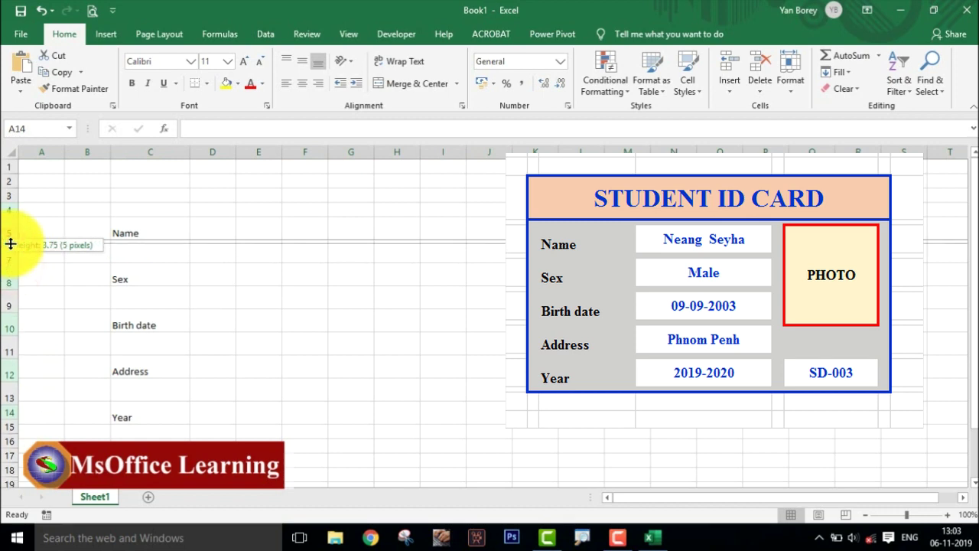
{"action": "left_click_drag", "start_coordinate": [11, 244], "coordinate": [10, 246]}
{"action": "left_click", "coordinate": [243, 291]}
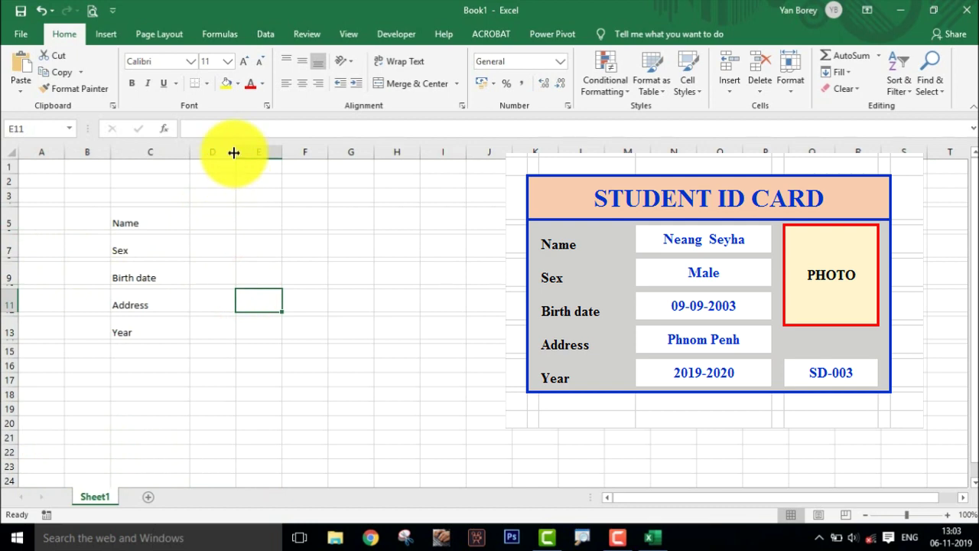
Step: Widen columns D and F, heighten row 3, and narrow columns B and G to thin margins
{"action": "left_click_drag", "start_coordinate": [234, 152], "coordinate": [312, 157]}
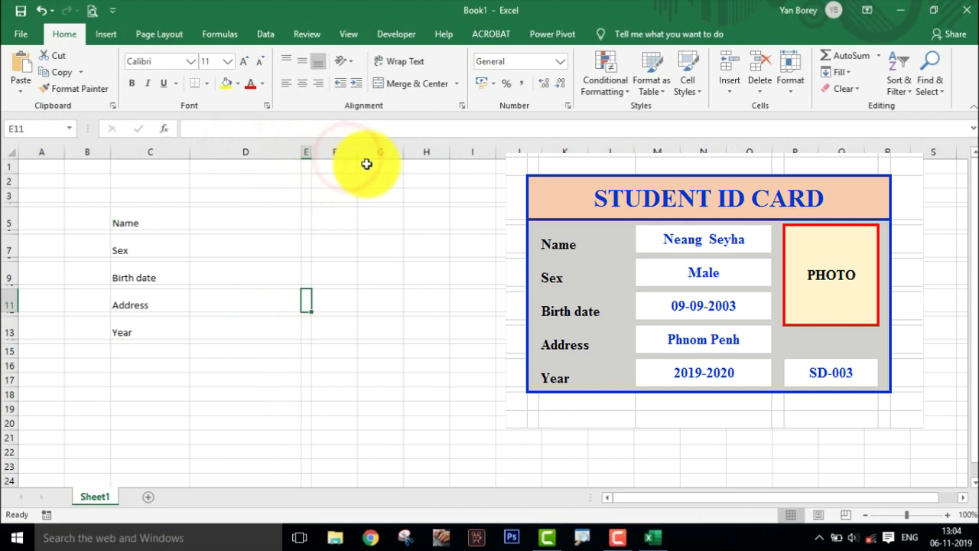
{"action": "mouse_move", "coordinate": [399, 155]}
{"action": "left_mouse_down"}
{"action": "mouse_move", "coordinate": [388, 156]}
{"action": "mouse_move", "coordinate": [413, 159]}
{"action": "mouse_move", "coordinate": [389, 155]}
{"action": "left_mouse_up"}
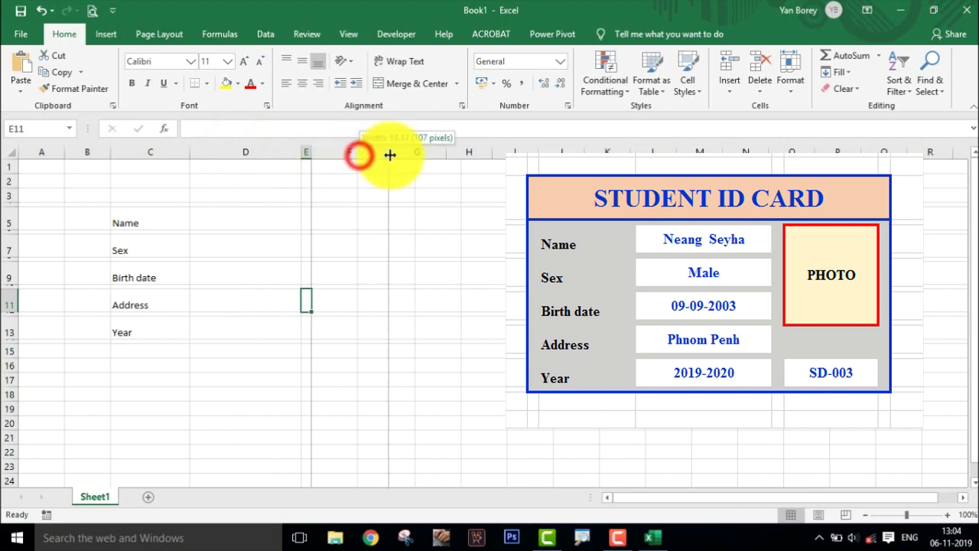
{"action": "left_click", "coordinate": [220, 239]}
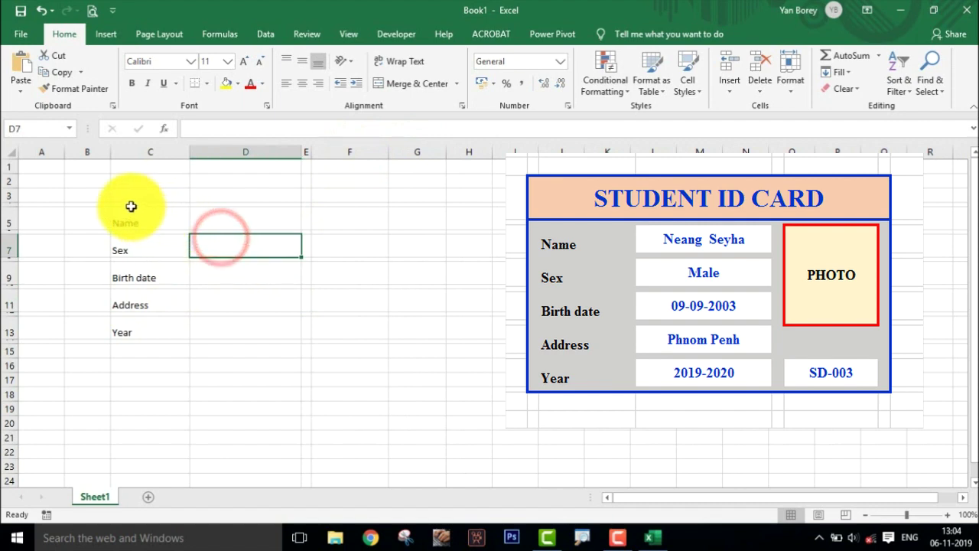
{"action": "left_click_drag", "start_coordinate": [13, 200], "coordinate": [14, 221]}
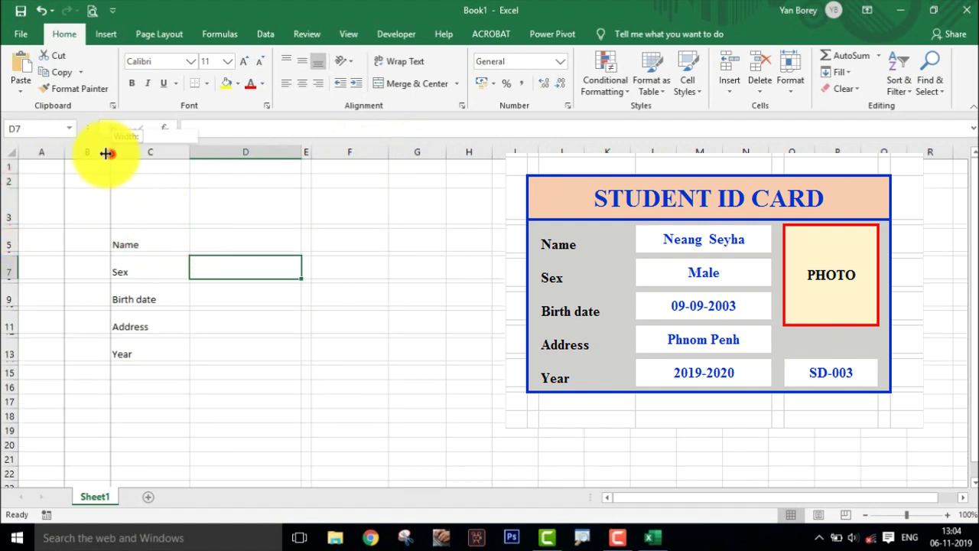
{"action": "left_click_drag", "start_coordinate": [107, 153], "coordinate": [74, 154]}
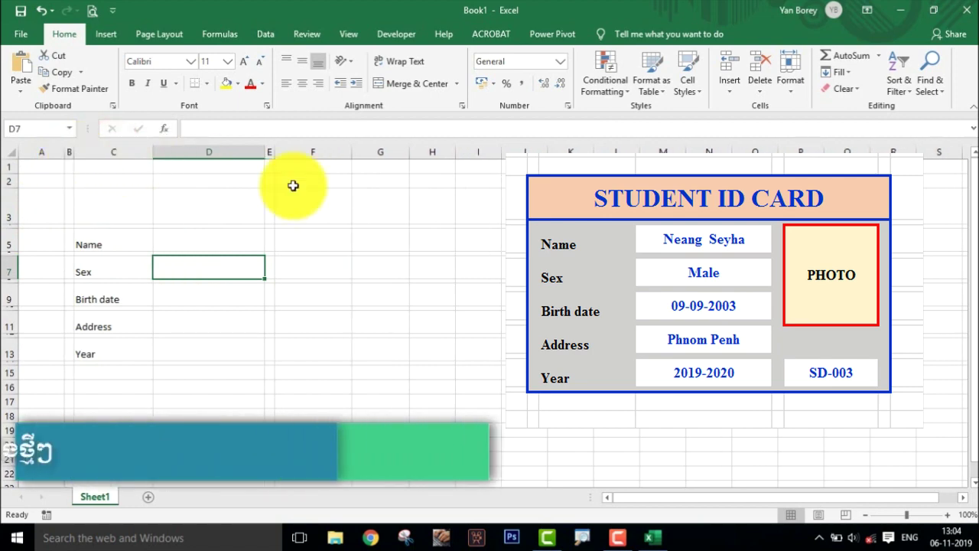
{"action": "left_click_drag", "start_coordinate": [407, 152], "coordinate": [356, 157]}
{"action": "left_click", "coordinate": [298, 242]}
Step: Select the title range C3:G3 and bring up its cell options menu
{"action": "left_click", "coordinate": [161, 239]}
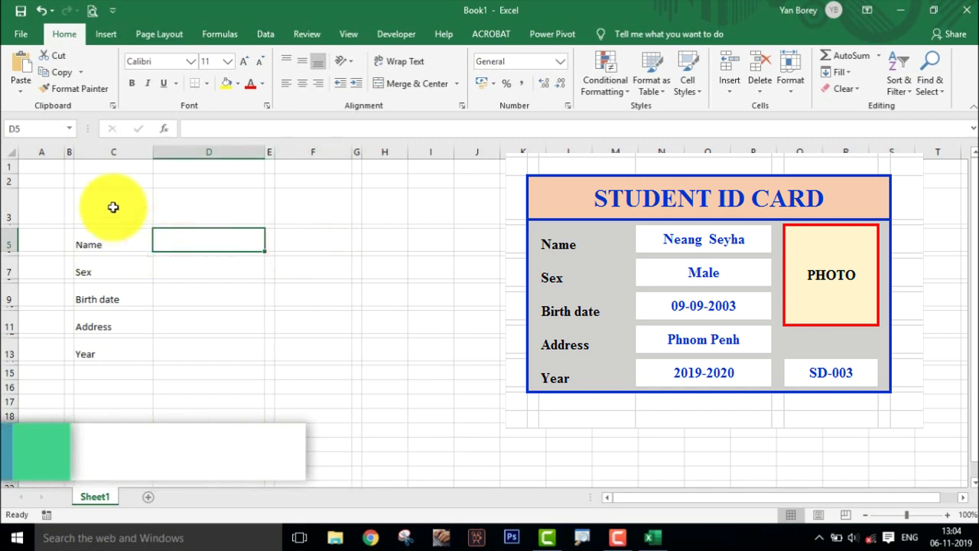
{"action": "left_click_drag", "start_coordinate": [113, 206], "coordinate": [341, 208]}
{"action": "right_click", "coordinate": [305, 207]}
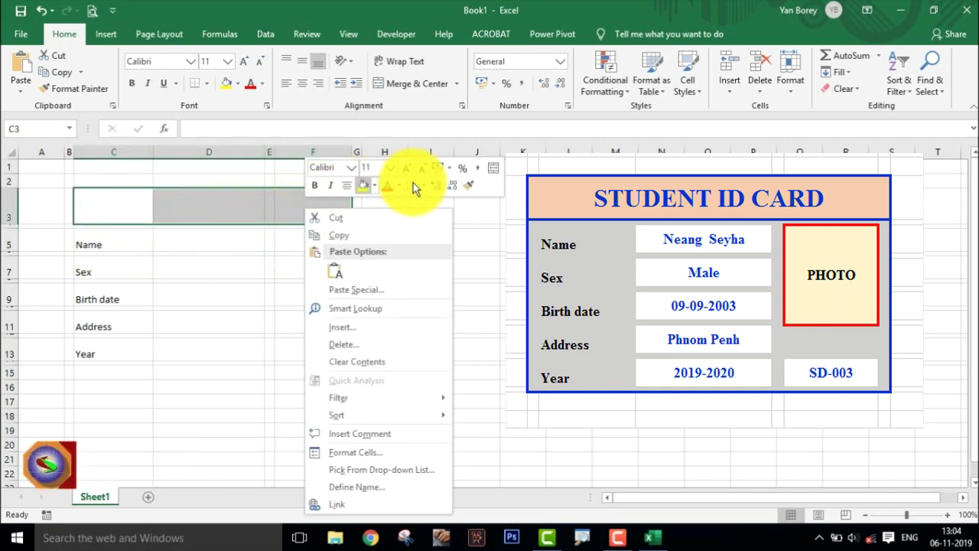
Step: Merge C3:F3 and enter the title STUDENT ID CARD in Times New Roman
{"action": "left_click", "coordinate": [494, 168]}
{"action": "left_click", "coordinate": [450, 271]}
{"action": "left_click", "coordinate": [169, 202]}
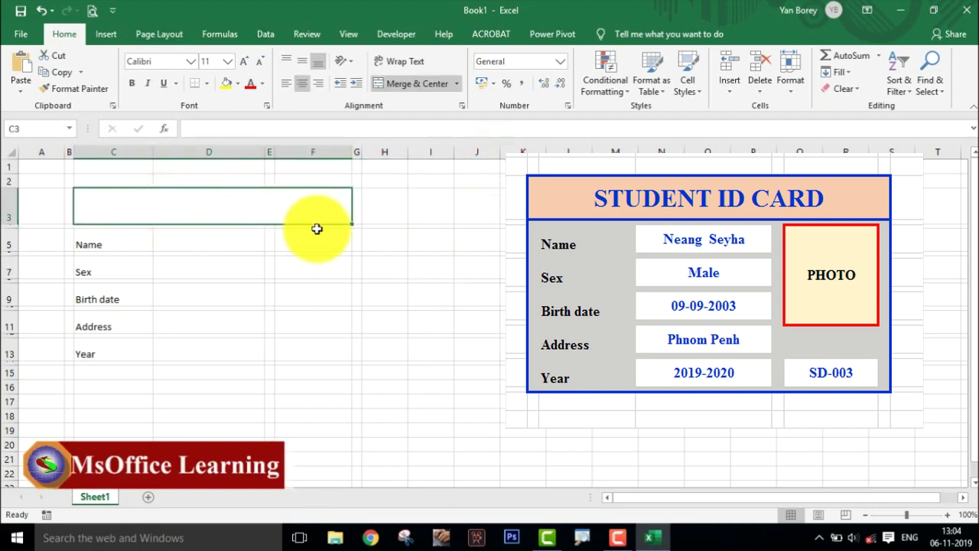
{"action": "type", "text": "STUDEN"}
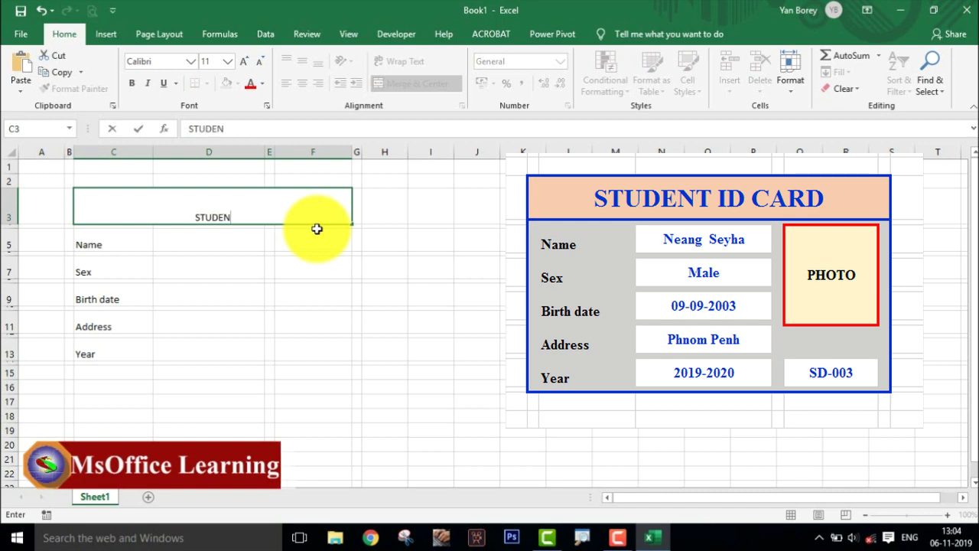
{"action": "type", "text": "Y"}
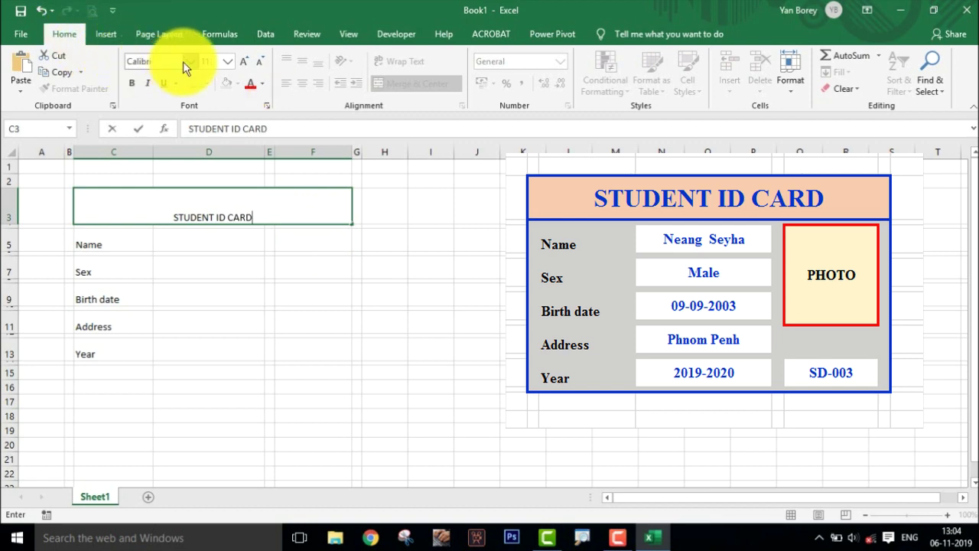
{"action": "type", "text": "Times New Roman"}
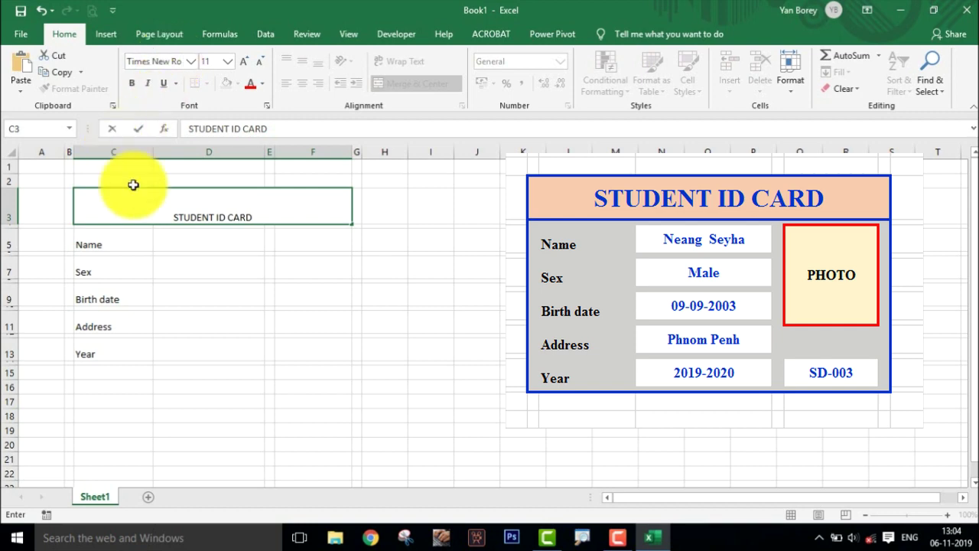
{"action": "left_click", "coordinate": [273, 291]}
{"action": "left_click", "coordinate": [240, 217]}
{"action": "left_click", "coordinate": [158, 59]}
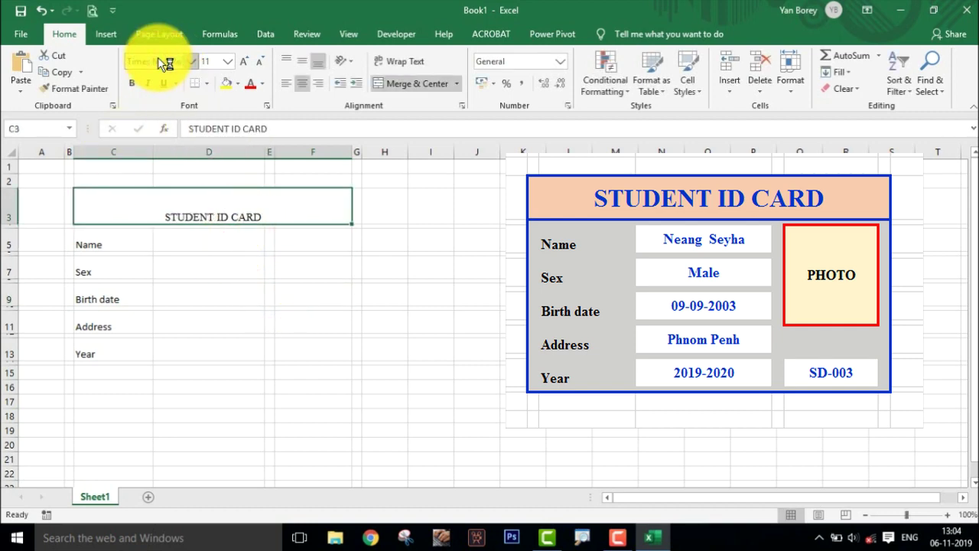
{"action": "scroll", "coordinate": [153, 73], "scroll_direction": "down", "scroll_amount": 1}
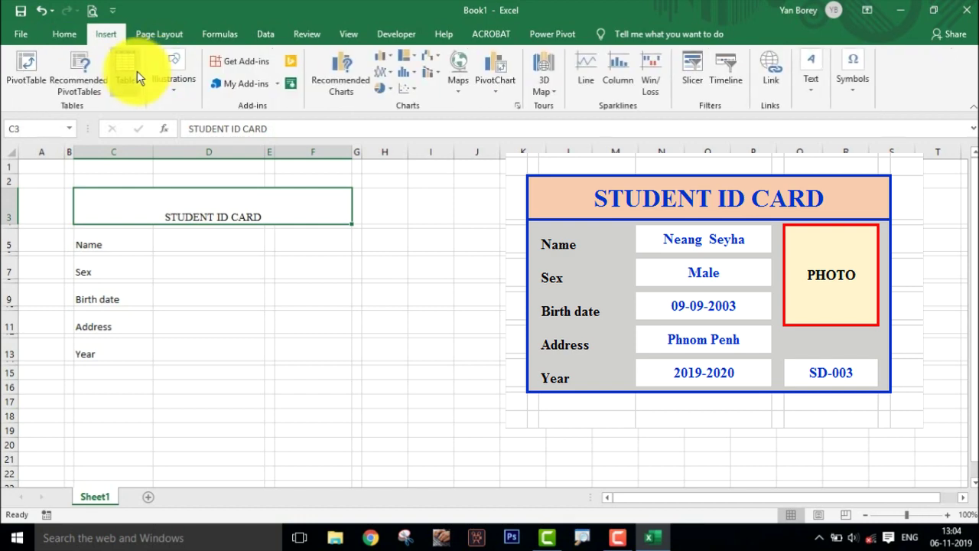
{"action": "left_click", "coordinate": [64, 34]}
Step: Enlarge the title to 22 pt, centre it vertically and colour it blue
{"action": "left_click", "coordinate": [242, 64]}
{"action": "left_click", "coordinate": [241, 65]}
{"action": "left_click", "coordinate": [241, 64]}
{"action": "left_click", "coordinate": [242, 64]}
{"action": "left_click", "coordinate": [242, 64]}
{"action": "left_click", "coordinate": [241, 65]}
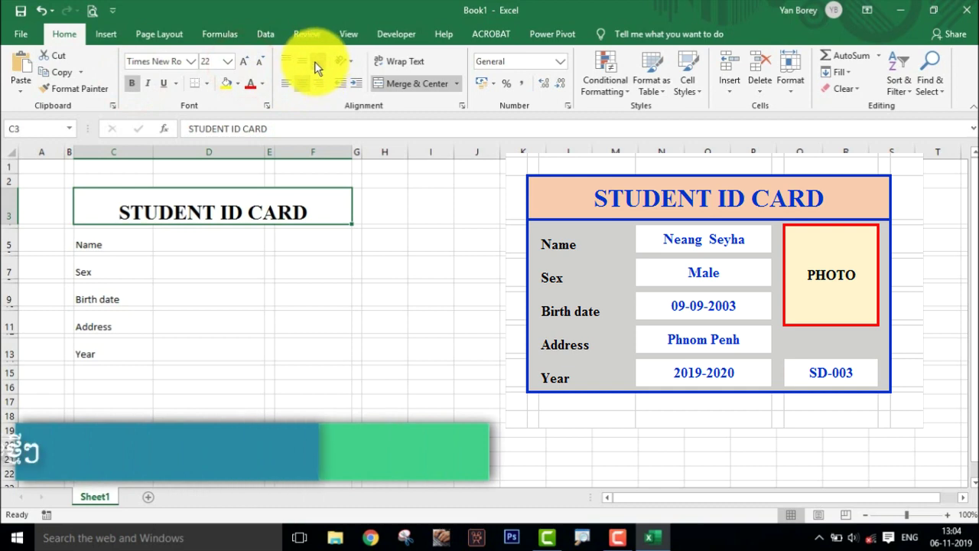
{"action": "left_click", "coordinate": [302, 61]}
{"action": "left_click", "coordinate": [262, 83]}
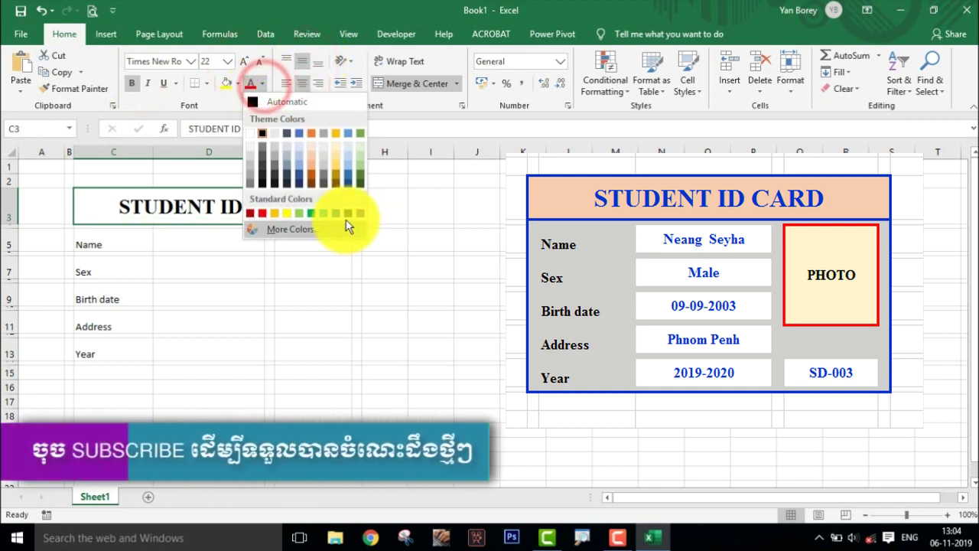
{"action": "left_click", "coordinate": [284, 229]}
{"action": "left_click", "coordinate": [459, 166]}
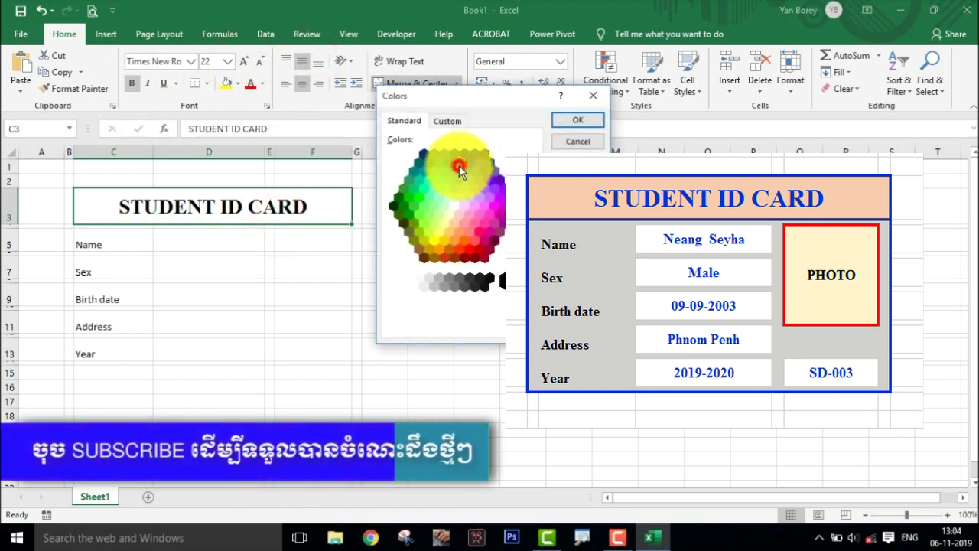
{"action": "left_click", "coordinate": [577, 121]}
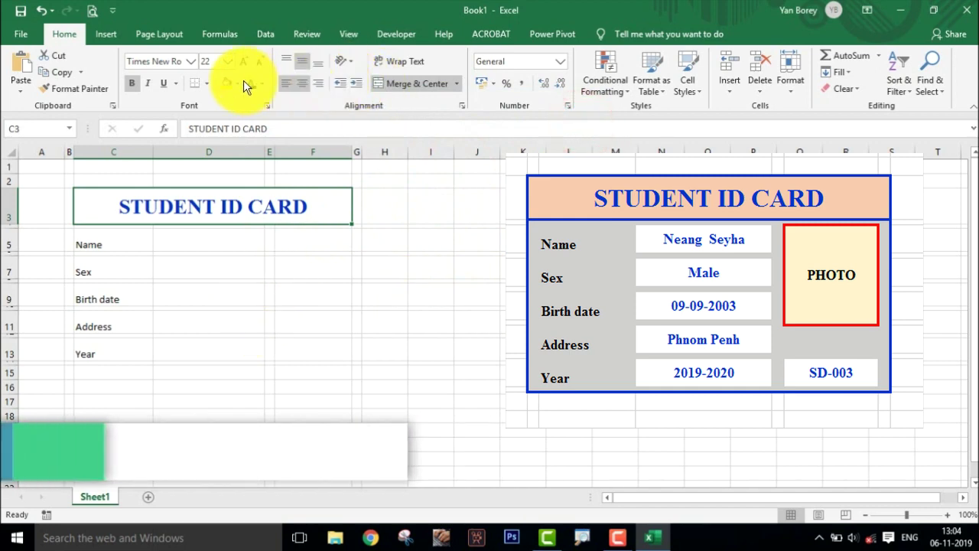
{"action": "left_click", "coordinate": [240, 82]}
{"action": "left_click", "coordinate": [494, 279]}
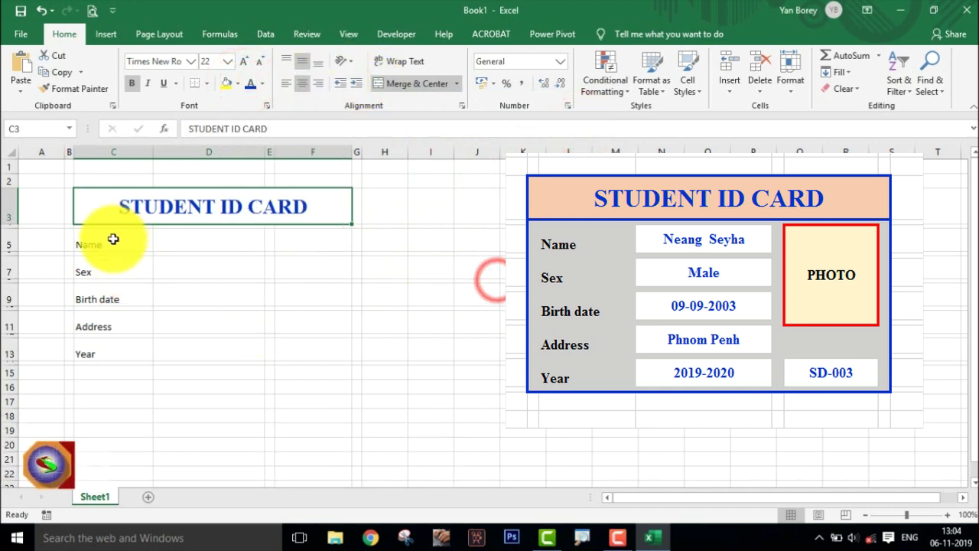
Step: Bold the Name, Sex, Birth date, Address and Year labels in C5:G13
{"action": "left_click_drag", "start_coordinate": [113, 240], "coordinate": [357, 356]}
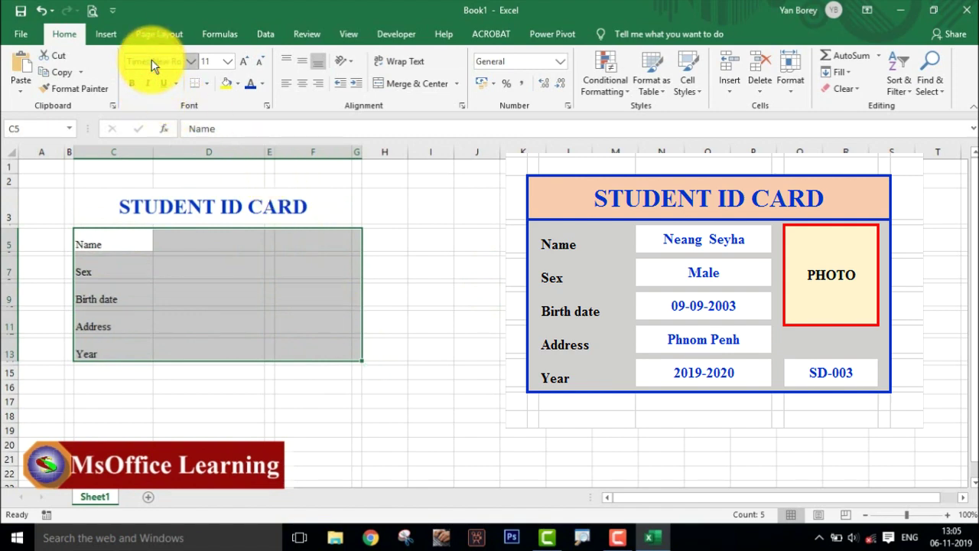
{"action": "left_click", "coordinate": [131, 82]}
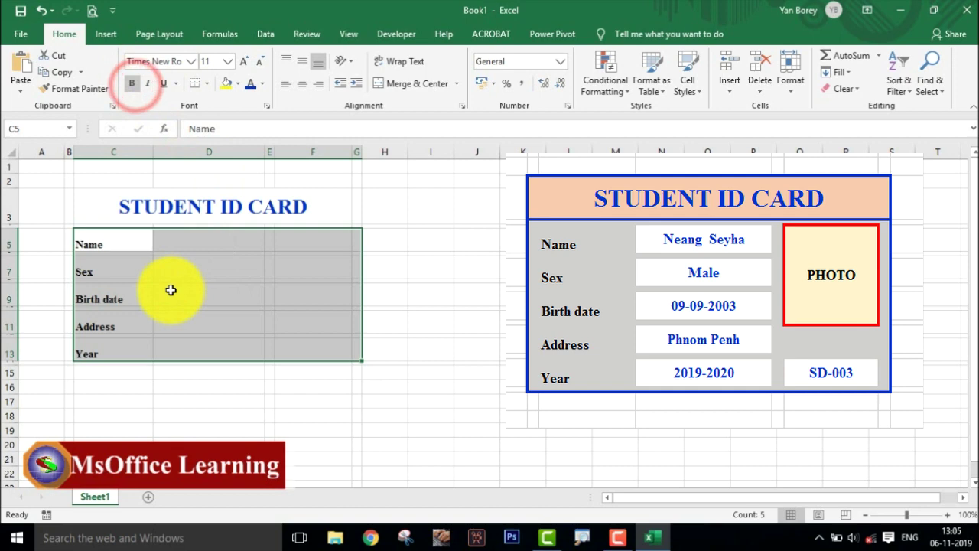
{"action": "left_click", "coordinate": [253, 294]}
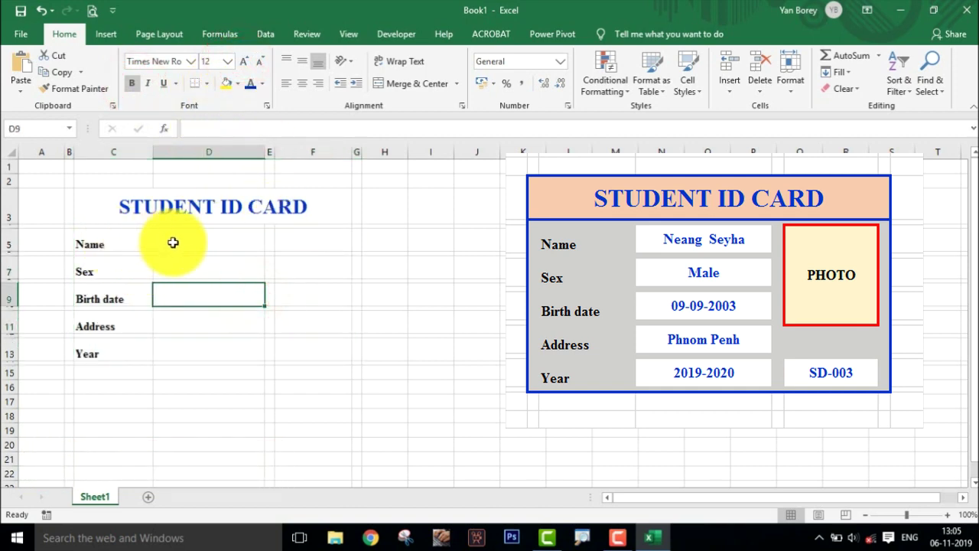
{"action": "left_click", "coordinate": [312, 243]}
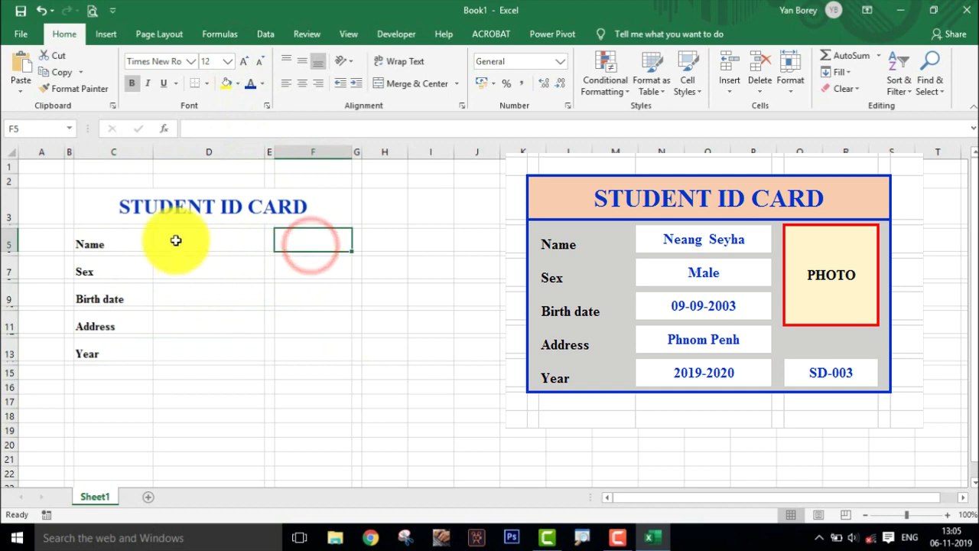
{"action": "left_click_drag", "start_coordinate": [69, 226], "coordinate": [338, 364]}
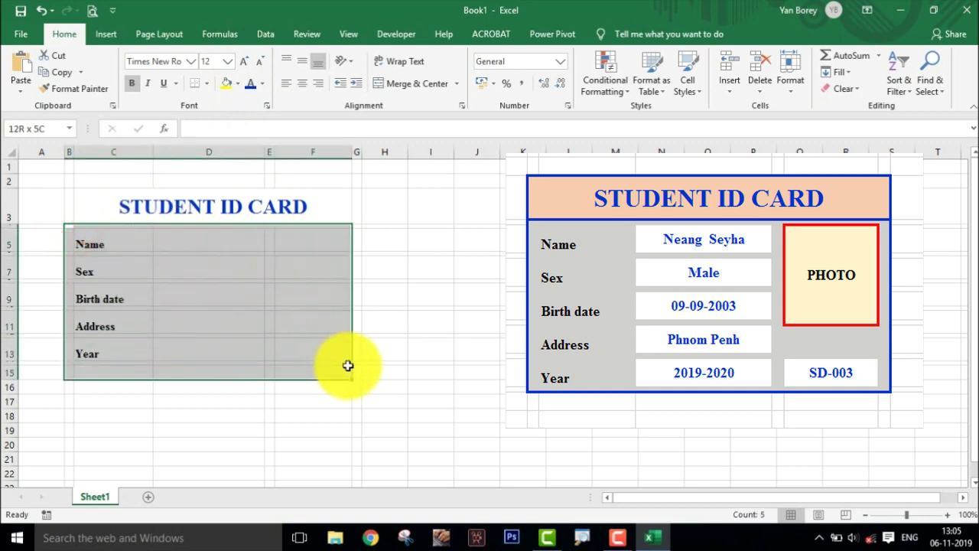
Step: Fill the card body B4:G13 with grey
{"action": "left_click_drag", "start_coordinate": [338, 365], "coordinate": [353, 360]}
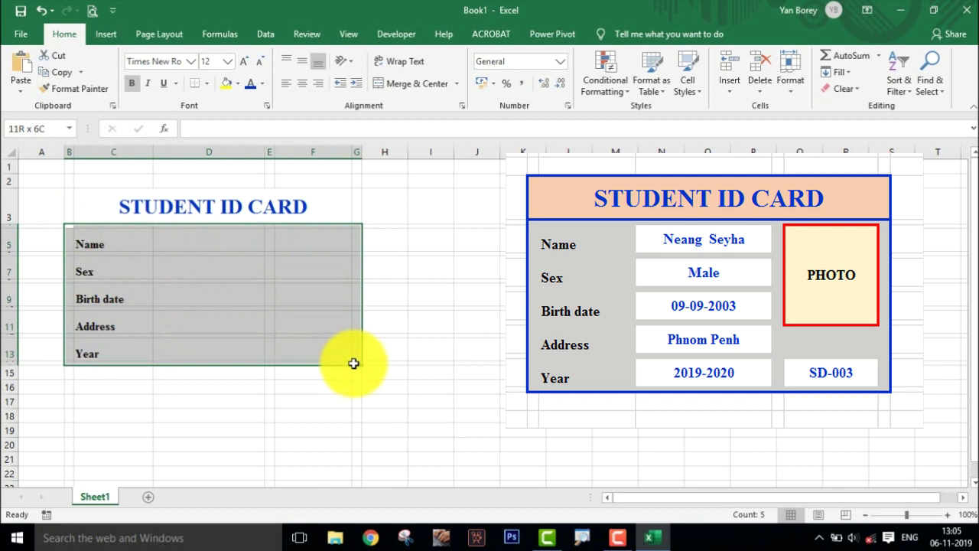
{"action": "left_click", "coordinate": [238, 83]}
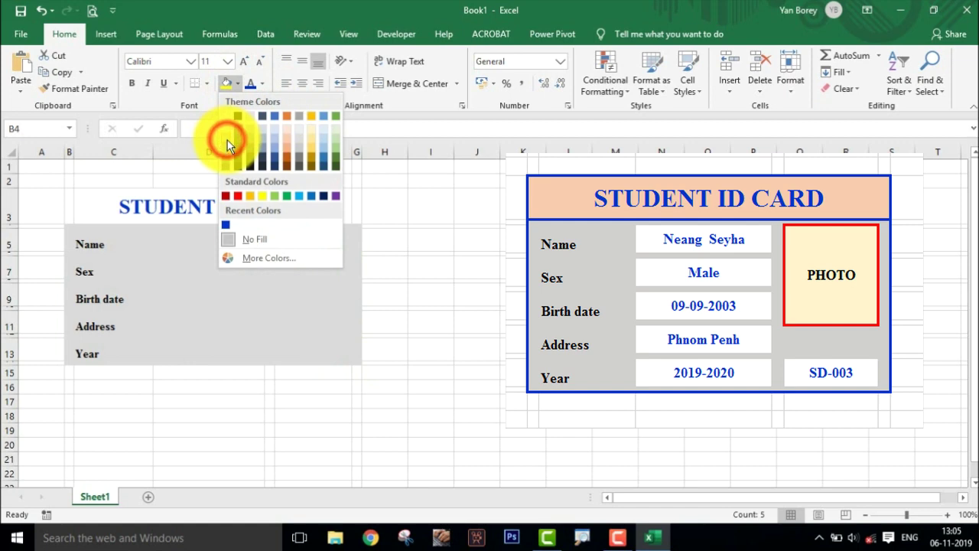
{"action": "left_click", "coordinate": [250, 133]}
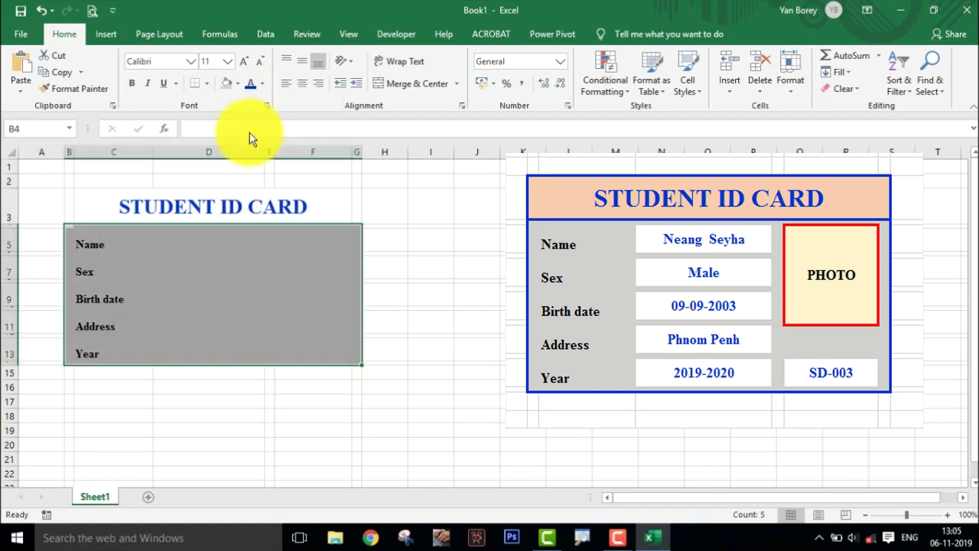
{"action": "left_click", "coordinate": [264, 270]}
Step: Turn the value cells D5, D7, D9, D11 and D13 into white boxes
{"action": "left_click", "coordinate": [197, 243]}
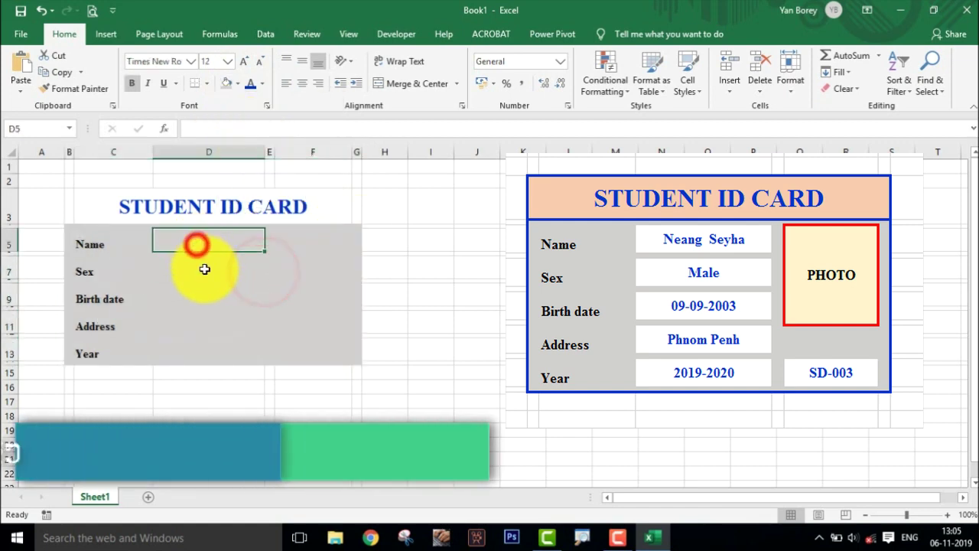
{"action": "key", "text": "F4"}
{"action": "left_click", "coordinate": [204, 269]}
{"action": "key", "text": "F4"}
{"action": "left_click", "coordinate": [203, 298]}
{"action": "key", "text": "F4"}
{"action": "left_click", "coordinate": [202, 325]}
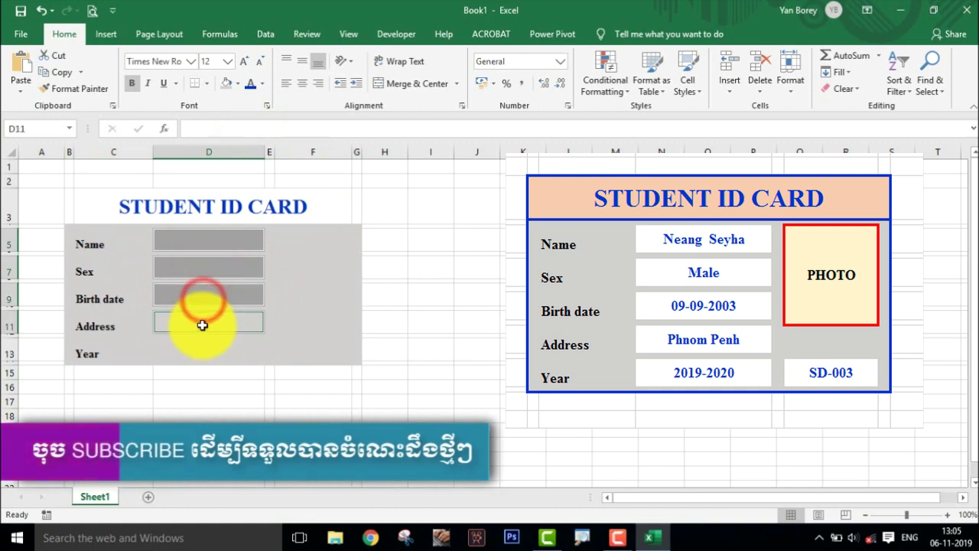
{"action": "key", "text": "F4"}
{"action": "left_click", "coordinate": [203, 352]}
{"action": "left_click", "coordinate": [236, 84]}
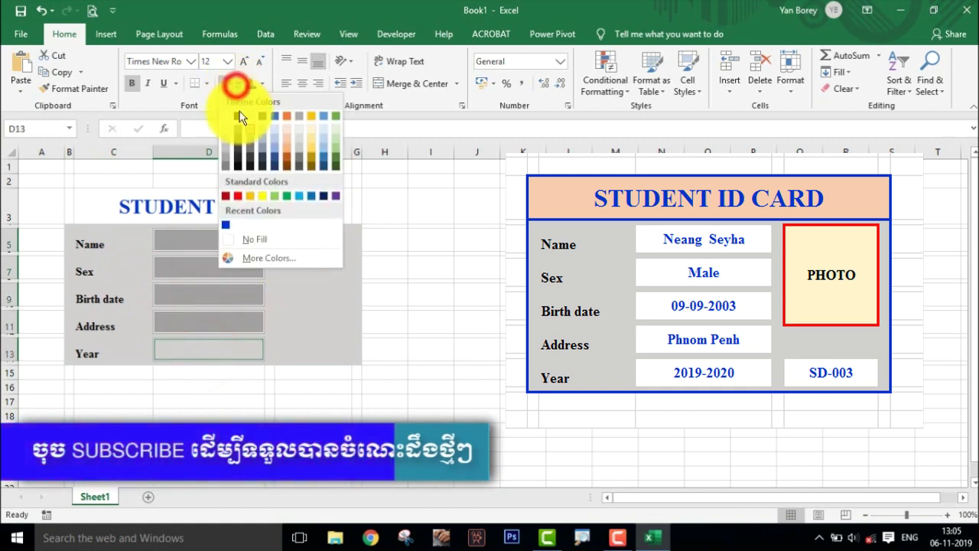
{"action": "left_click", "coordinate": [238, 240]}
{"action": "left_click", "coordinate": [413, 243]}
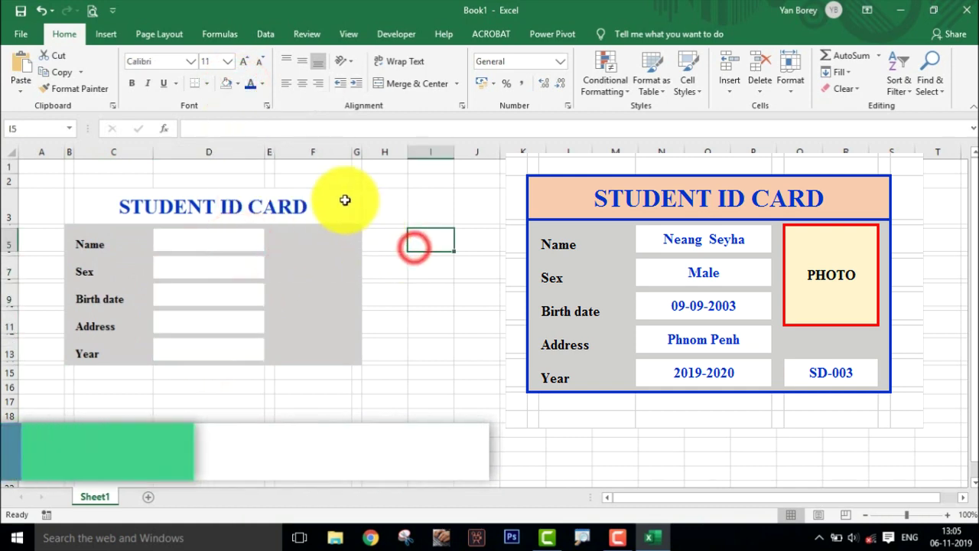
Step: Merge cells F5 through F9 into one photo cell
{"action": "left_click_drag", "start_coordinate": [310, 245], "coordinate": [310, 283]}
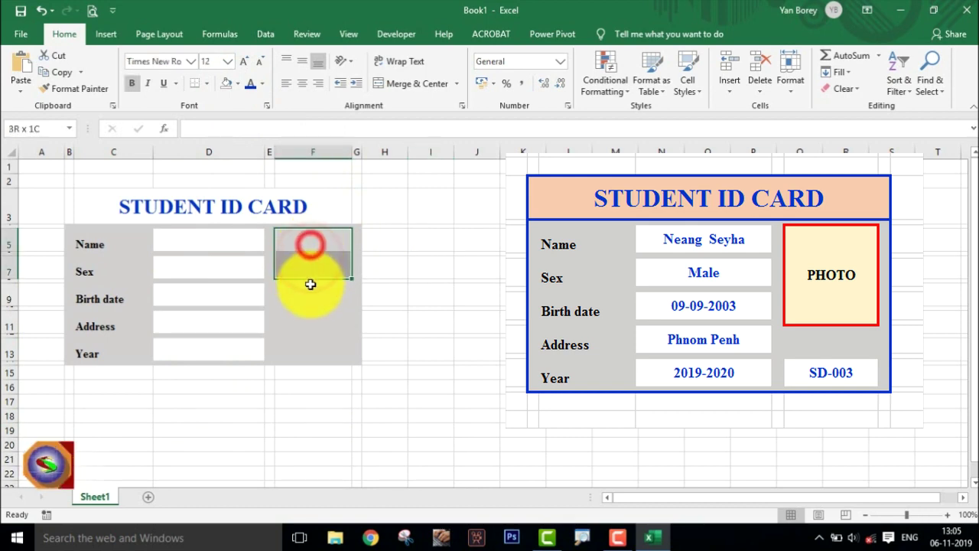
{"action": "left_click_drag", "start_coordinate": [310, 283], "coordinate": [312, 322]}
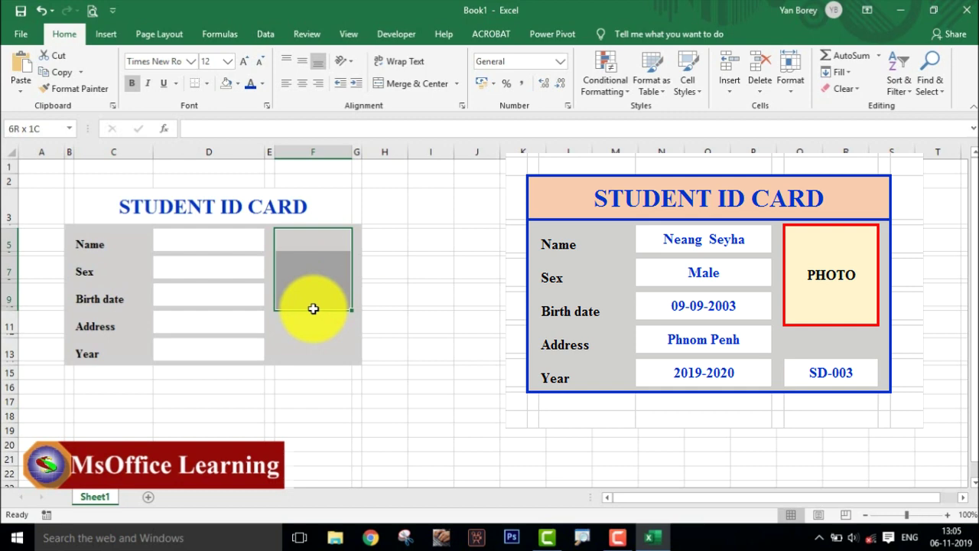
{"action": "left_click_drag", "start_coordinate": [313, 308], "coordinate": [312, 309]}
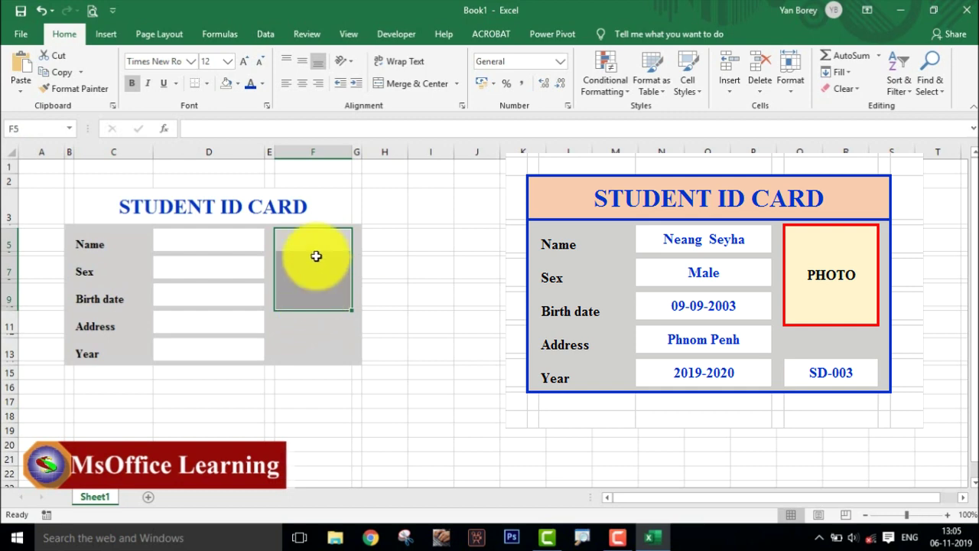
{"action": "right_click", "coordinate": [299, 217]}
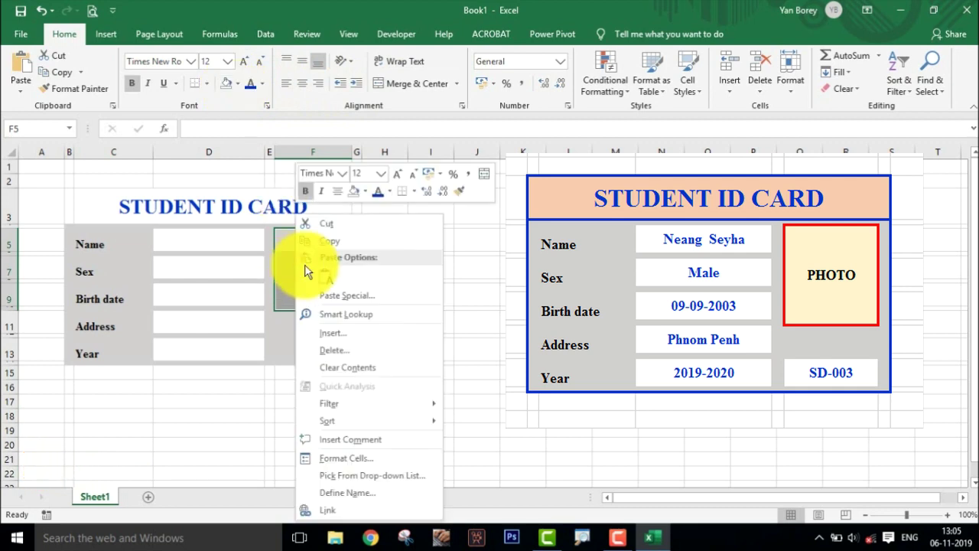
{"action": "left_click", "coordinate": [479, 181]}
Step: Fill the merged photo box light yellow
{"action": "left_click", "coordinate": [225, 84]}
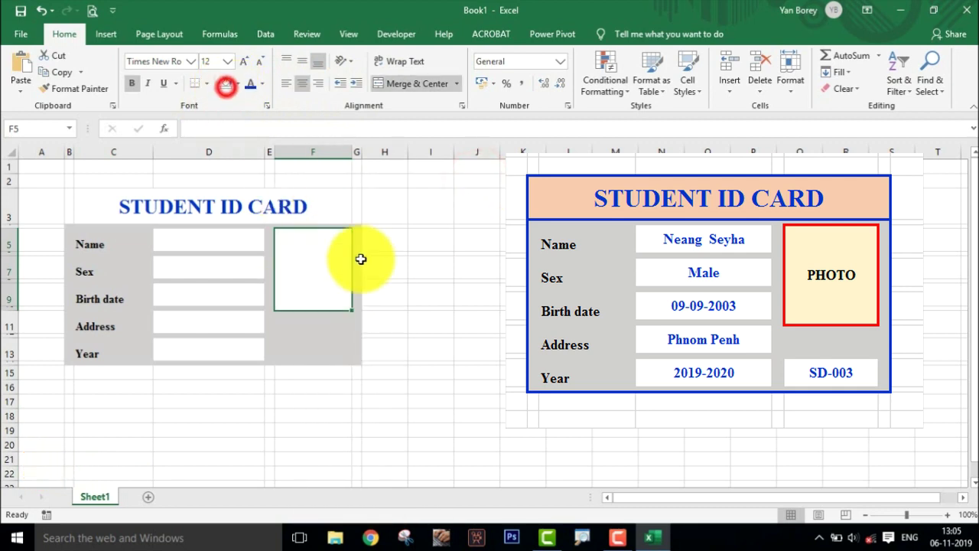
{"action": "left_click", "coordinate": [380, 276]}
{"action": "left_click", "coordinate": [321, 272]}
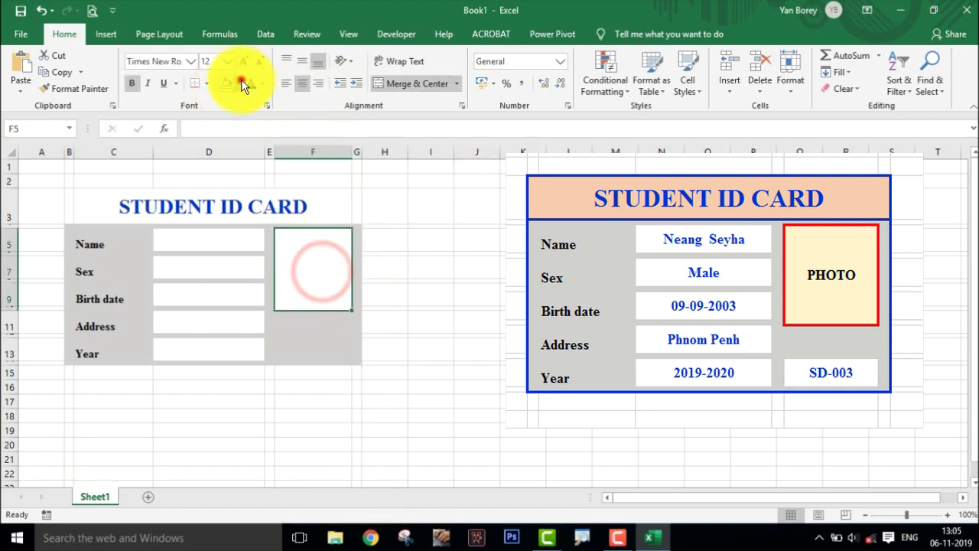
{"action": "left_click", "coordinate": [242, 84]}
{"action": "left_click", "coordinate": [308, 126]}
{"action": "left_click", "coordinate": [456, 277]}
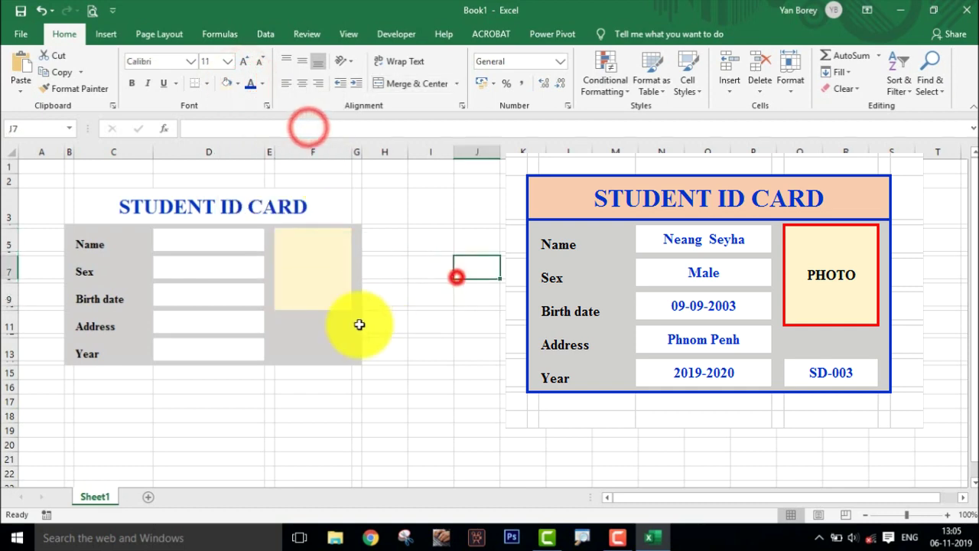
{"action": "left_click", "coordinate": [300, 344]}
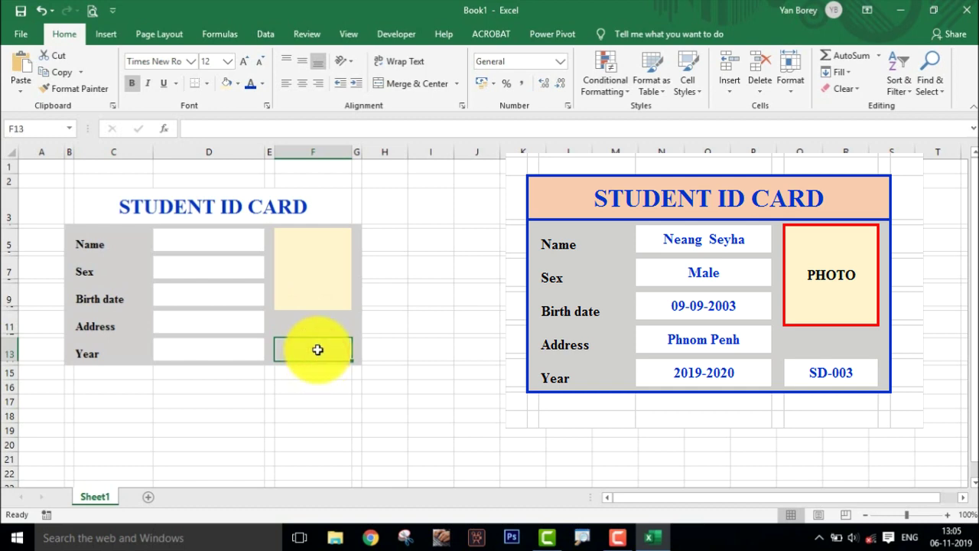
Step: Give cell F13 a white fill
{"action": "left_click", "coordinate": [237, 83]}
{"action": "left_click", "coordinate": [228, 238]}
{"action": "left_click", "coordinate": [429, 285]}
Step: Fill the title row B3:G3 with peach Orange, Accent 2, Lighter 60%
{"action": "left_click_drag", "start_coordinate": [71, 205], "coordinate": [356, 206]}
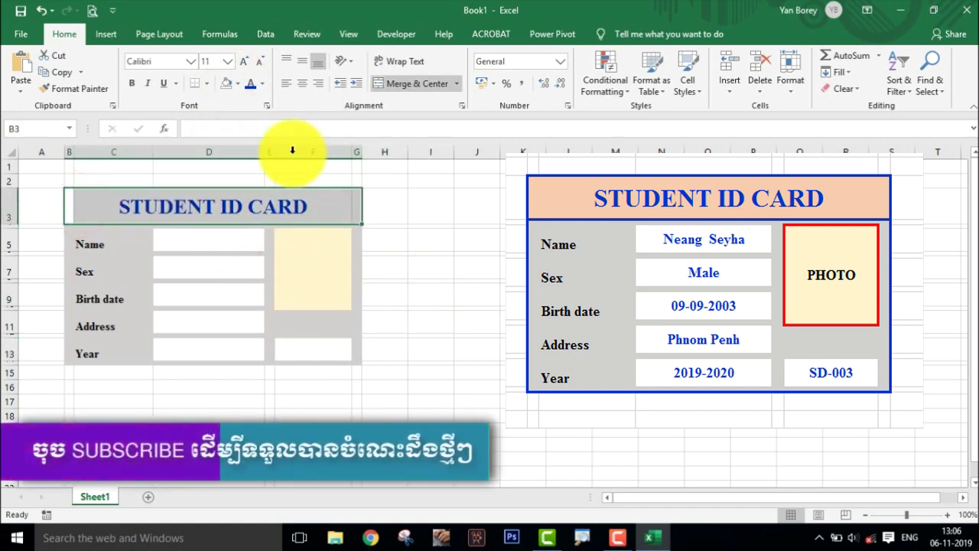
{"action": "left_click", "coordinate": [238, 83]}
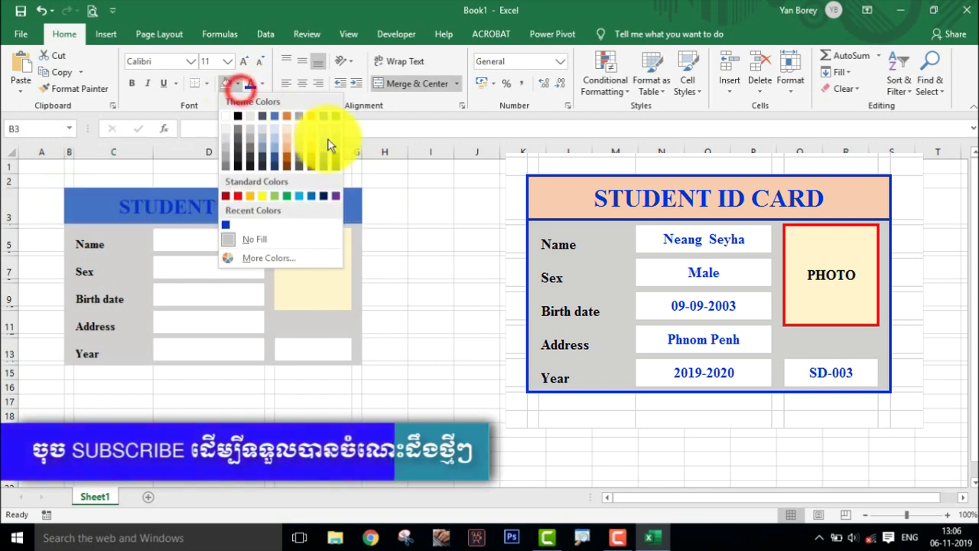
{"action": "left_click", "coordinate": [288, 142]}
{"action": "left_click", "coordinate": [501, 240]}
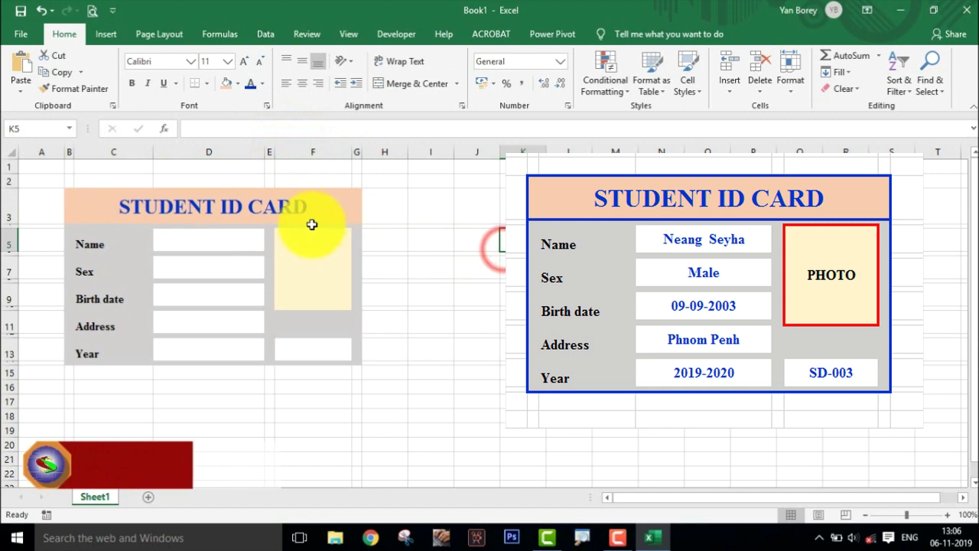
{"action": "left_click", "coordinate": [74, 195]}
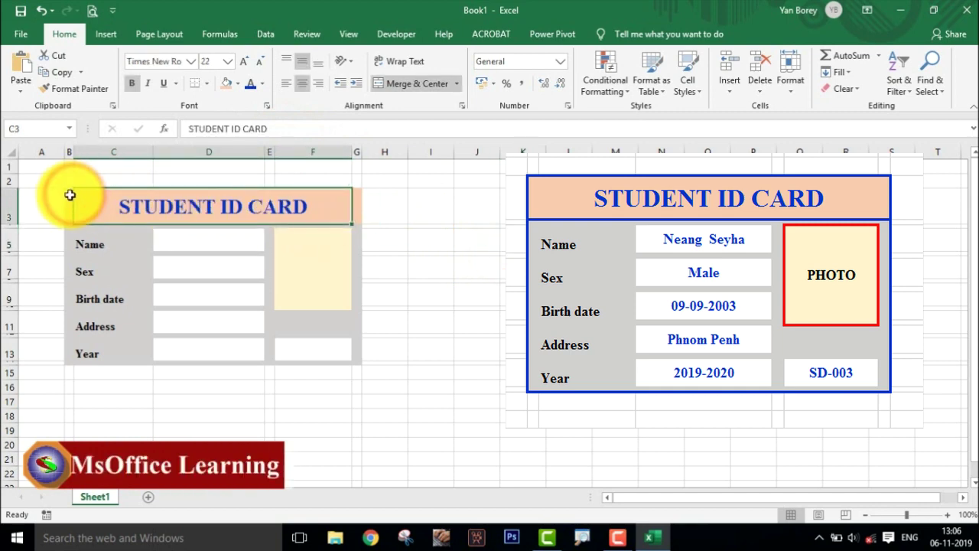
{"action": "left_click_drag", "start_coordinate": [69, 195], "coordinate": [354, 360]}
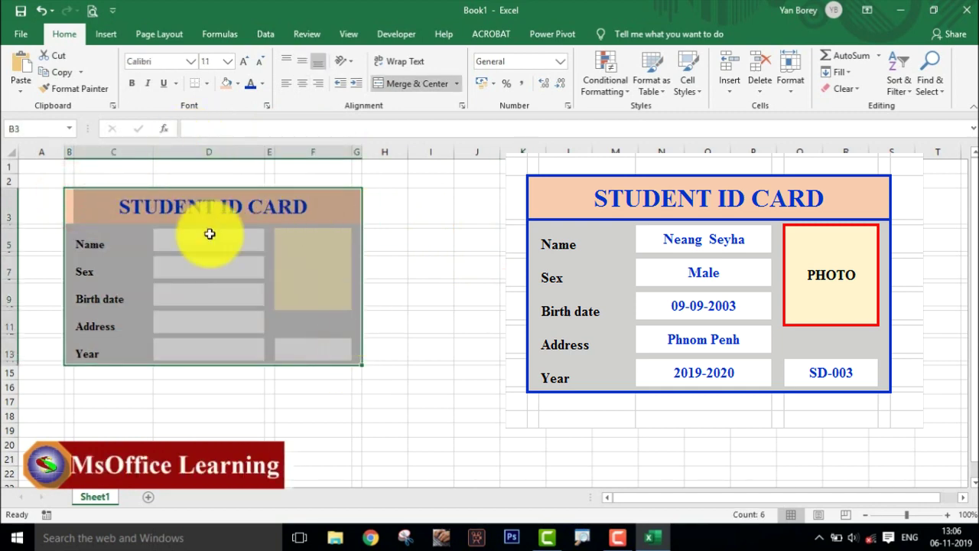
Step: Outline the whole card B3:G13 with a thick blue border
{"action": "right_click", "coordinate": [211, 260]}
{"action": "left_click", "coordinate": [285, 457]}
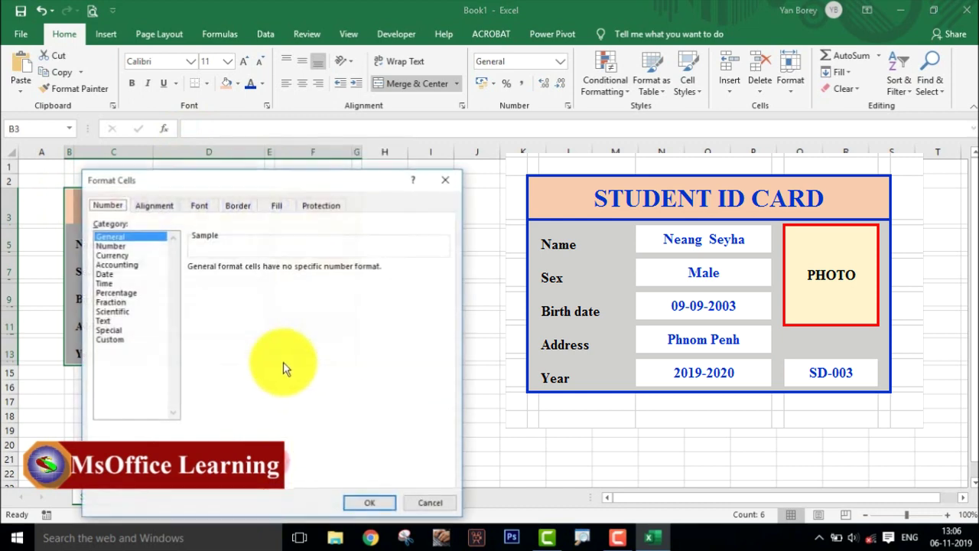
{"action": "left_click", "coordinate": [238, 205]}
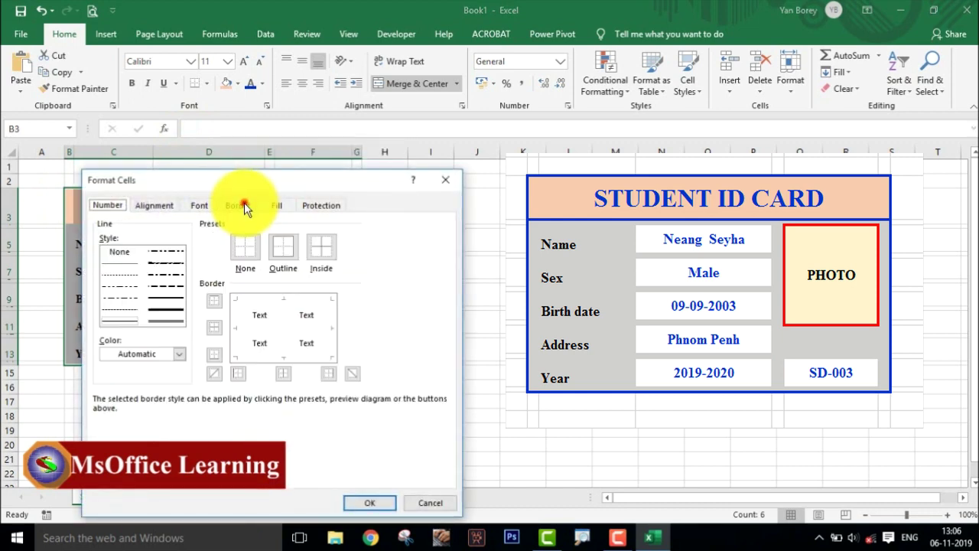
{"action": "left_click", "coordinate": [167, 309]}
{"action": "left_click", "coordinate": [178, 354]}
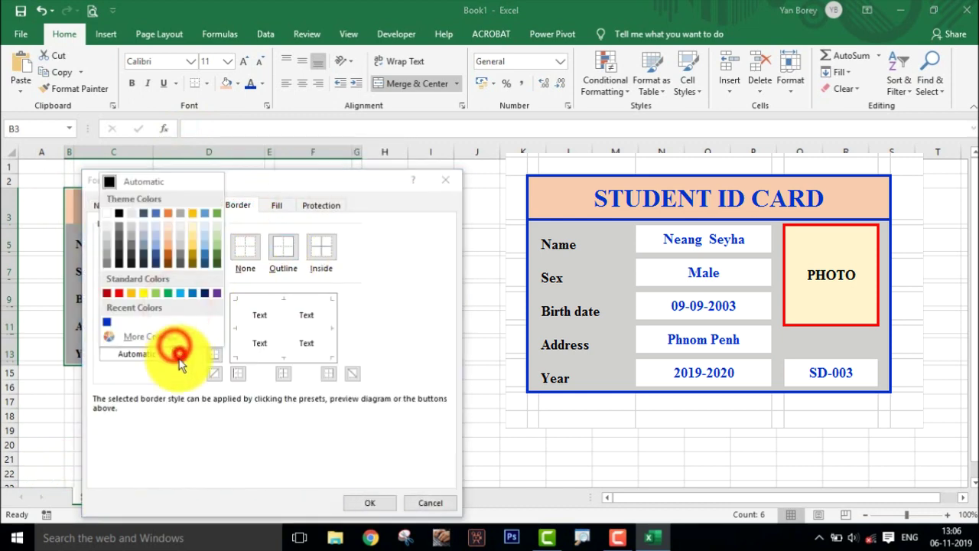
{"action": "left_click", "coordinate": [108, 322]}
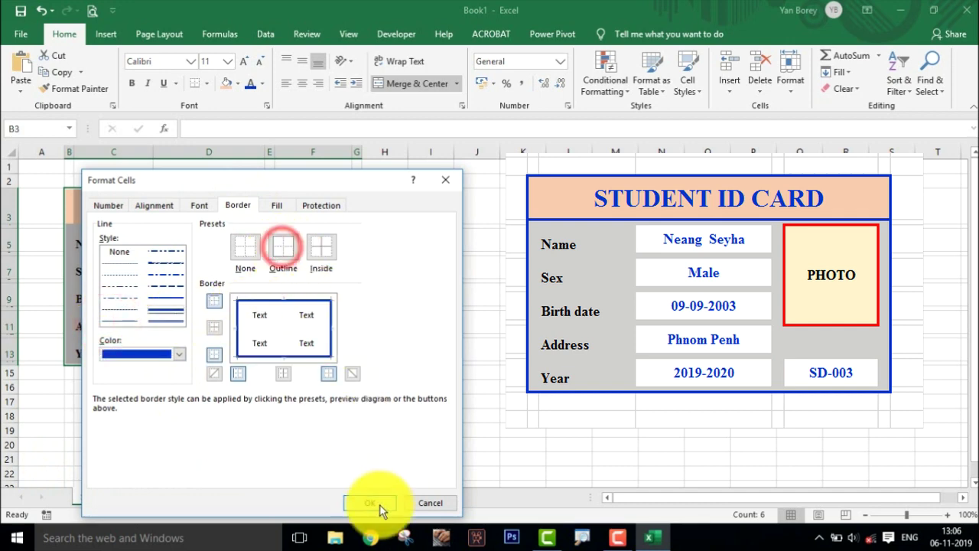
{"action": "left_click", "coordinate": [370, 503]}
{"action": "left_click", "coordinate": [372, 283]}
Step: Add the same blue outline around the title row B3:G3
{"action": "left_click", "coordinate": [316, 214]}
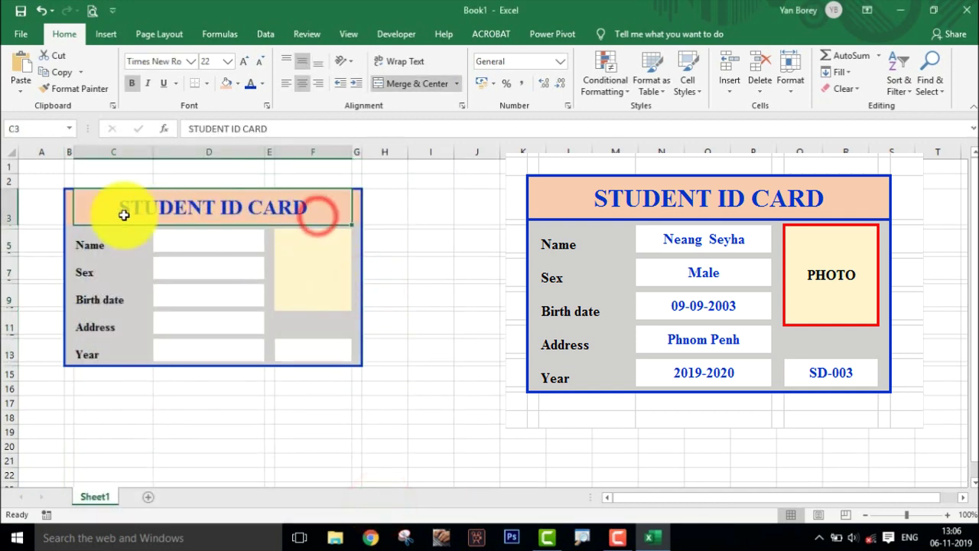
{"action": "left_click", "coordinate": [383, 214]}
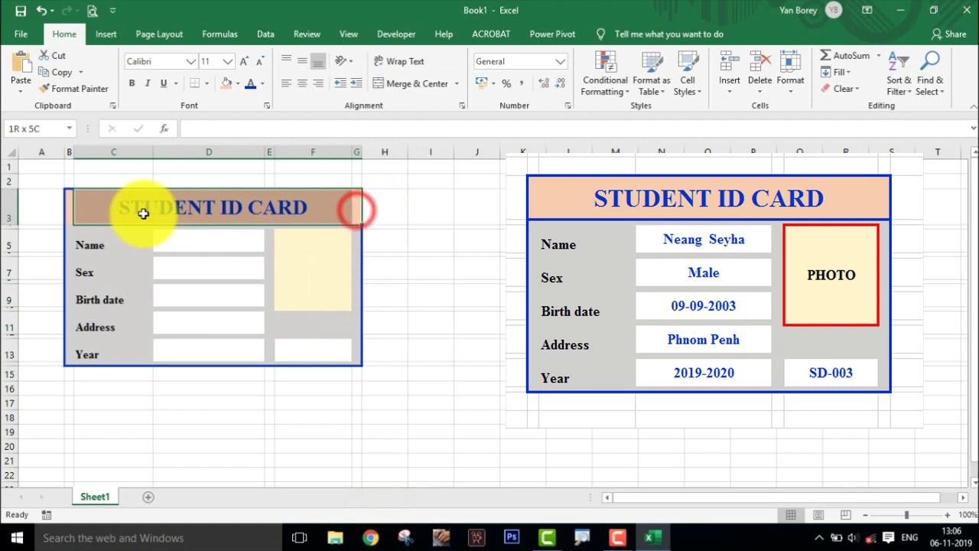
{"action": "left_click_drag", "start_coordinate": [339, 212], "coordinate": [69, 212]}
{"action": "right_click", "coordinate": [70, 212]}
{"action": "left_click", "coordinate": [115, 463]}
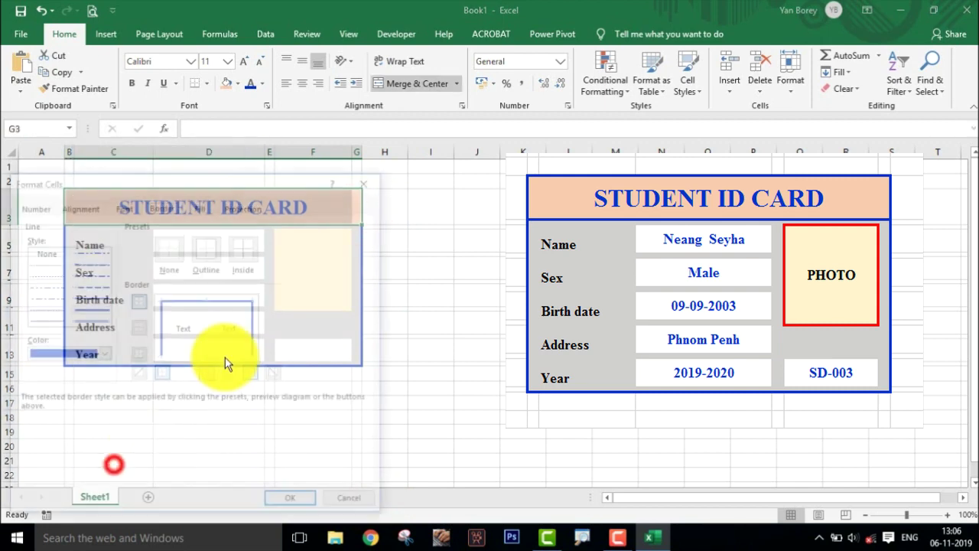
{"action": "left_click", "coordinate": [305, 503]}
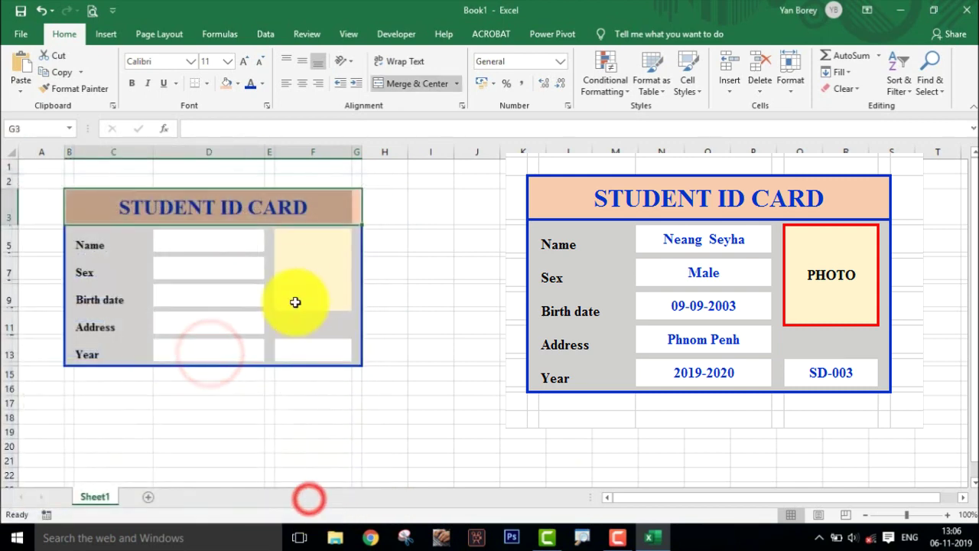
Step: Outline the merged photo box with a red border
{"action": "right_click", "coordinate": [295, 281]}
{"action": "left_click", "coordinate": [359, 457]}
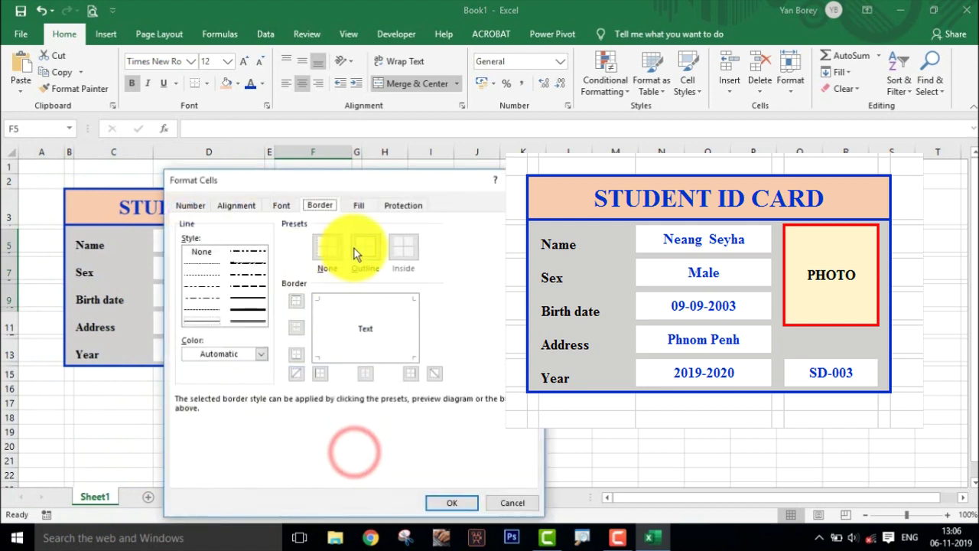
{"action": "left_click", "coordinate": [262, 353]}
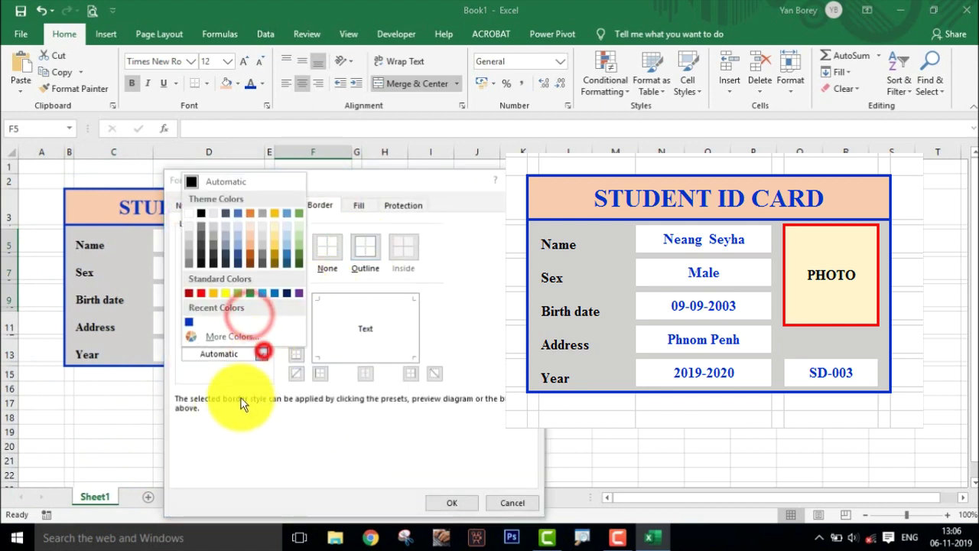
{"action": "left_click", "coordinate": [262, 357]}
{"action": "left_click", "coordinate": [262, 353]}
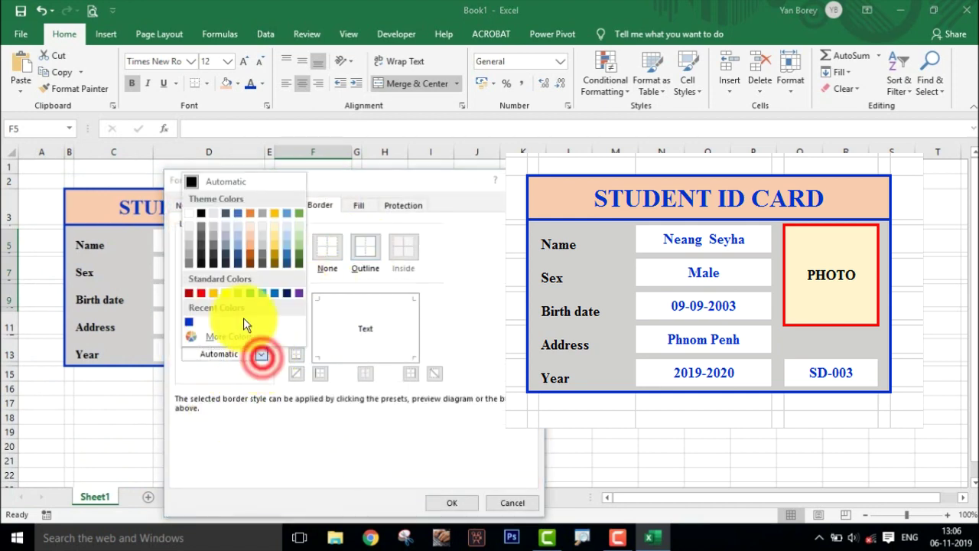
{"action": "left_click", "coordinate": [200, 293]}
{"action": "left_click", "coordinate": [372, 265]}
{"action": "left_click", "coordinate": [452, 502]}
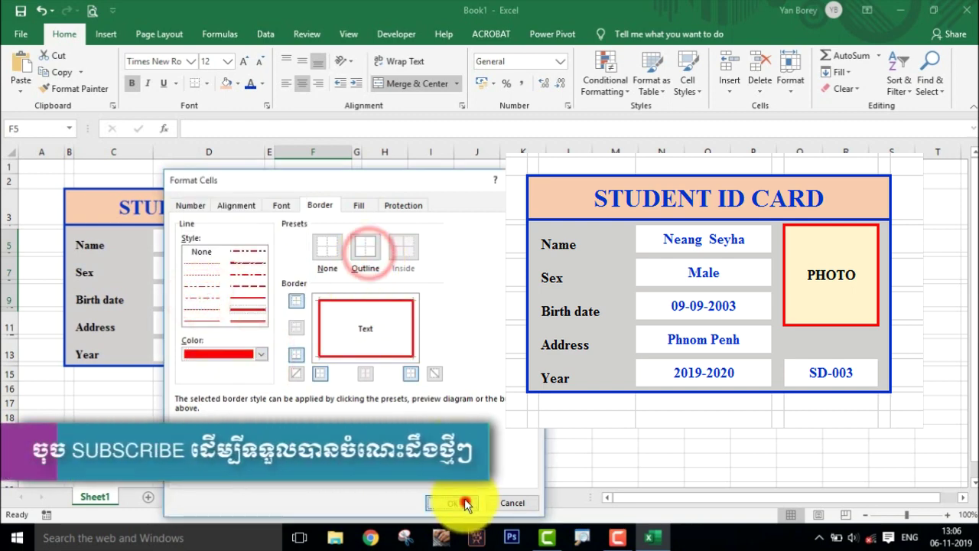
{"action": "left_click", "coordinate": [502, 349]}
Step: Label the photo box PHOTO, centre it vertically, and preview the printed card
{"action": "left_click", "coordinate": [320, 286]}
{"action": "type", "text": "p"}
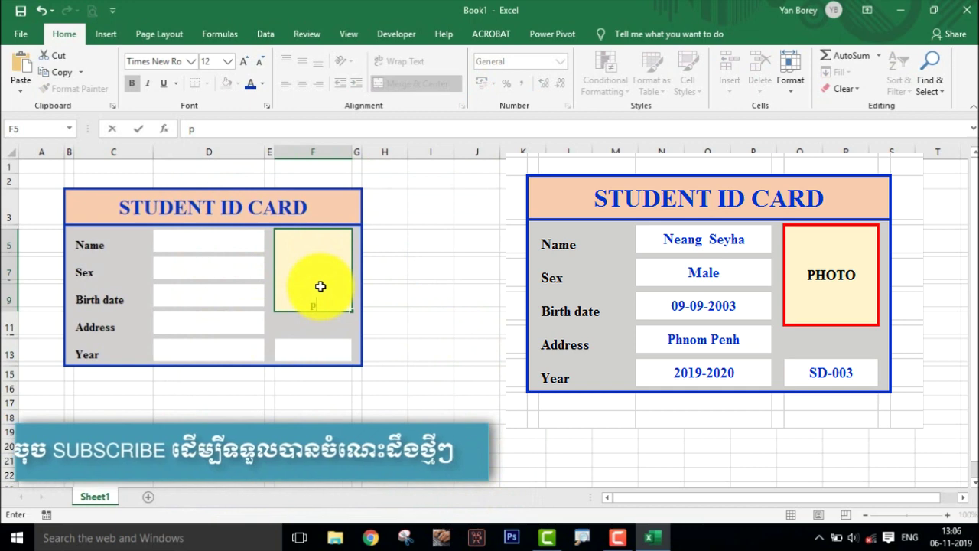
{"action": "type", "text": "PHOTO"}
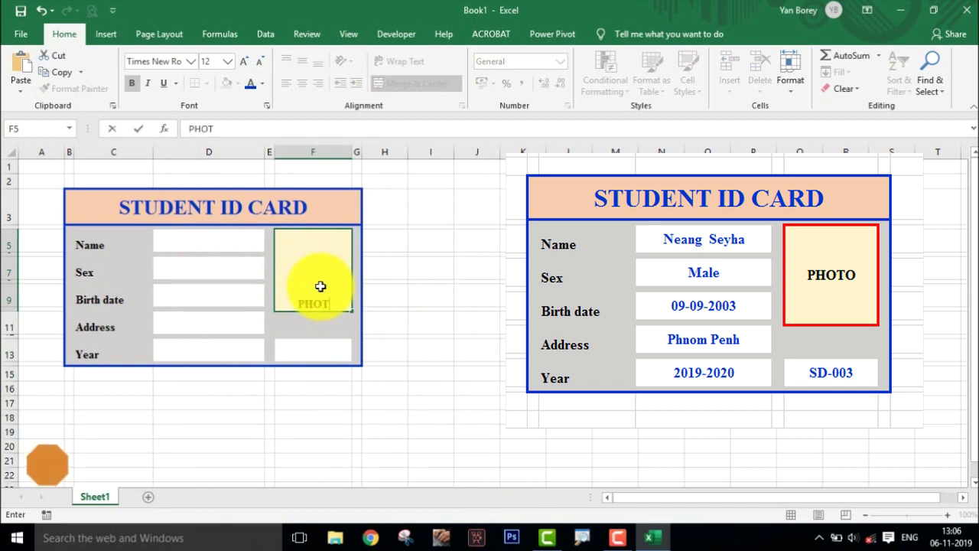
{"action": "left_click", "coordinate": [413, 344]}
{"action": "left_click", "coordinate": [319, 275]}
{"action": "left_click", "coordinate": [301, 62]}
{"action": "left_click", "coordinate": [452, 295]}
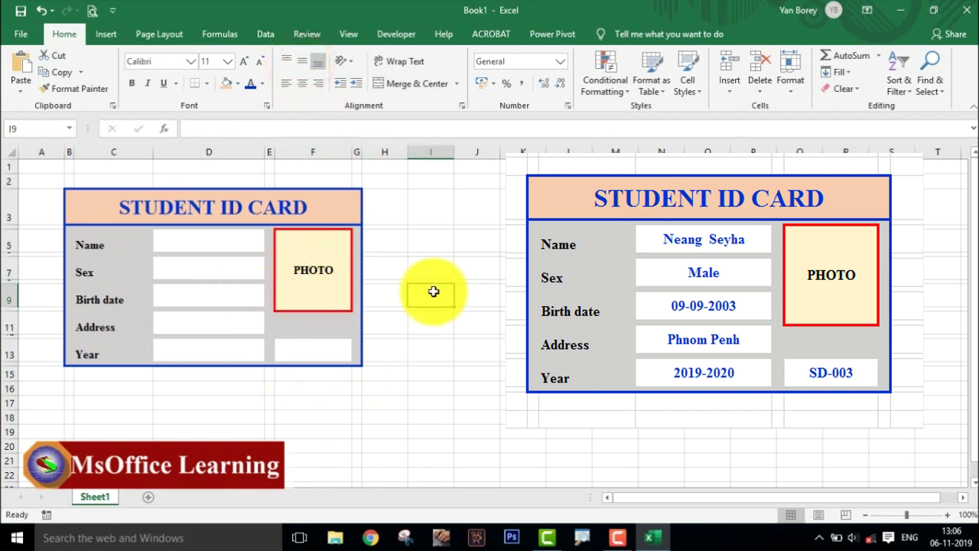
{"action": "left_click", "coordinate": [455, 384]}
{"action": "left_click", "coordinate": [444, 246]}
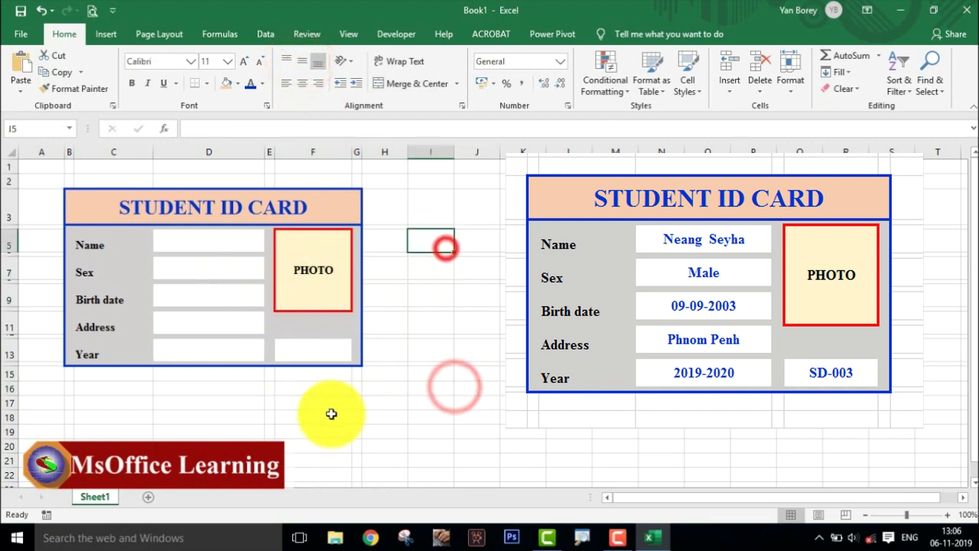
{"action": "left_click", "coordinate": [329, 413]}
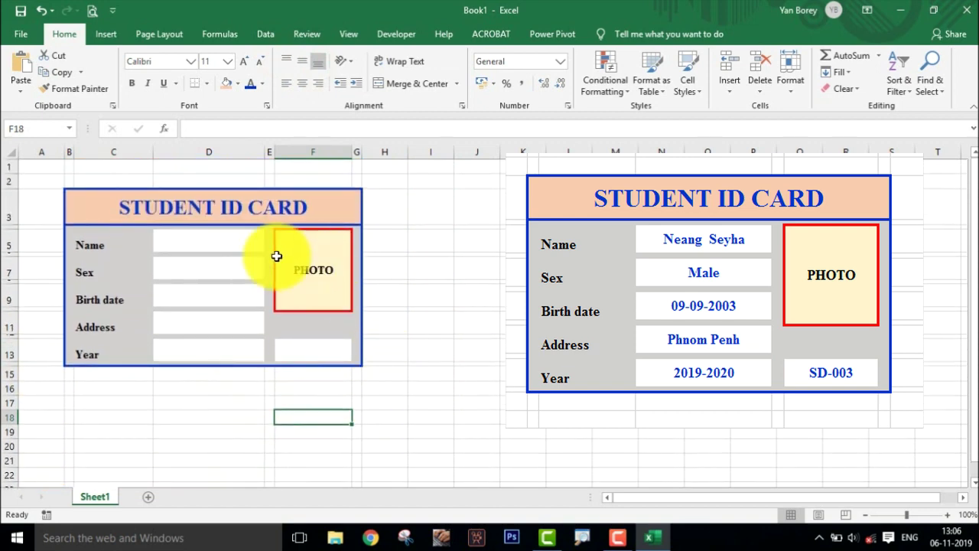
{"action": "left_click", "coordinate": [92, 10]}
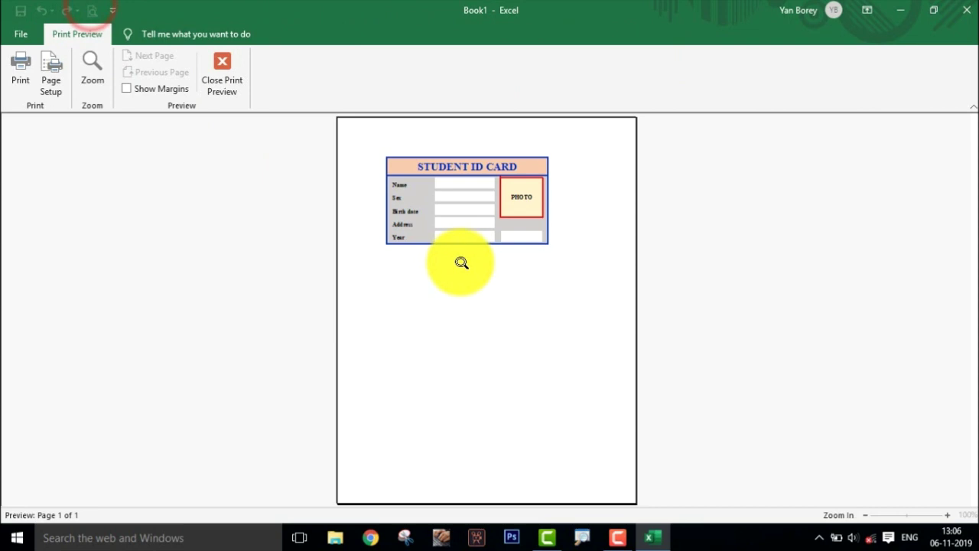
Step: Close the print preview and narrow column A to about 4.43 width
{"action": "left_click", "coordinate": [222, 76]}
{"action": "left_click_drag", "start_coordinate": [60, 155], "coordinate": [37, 158]}
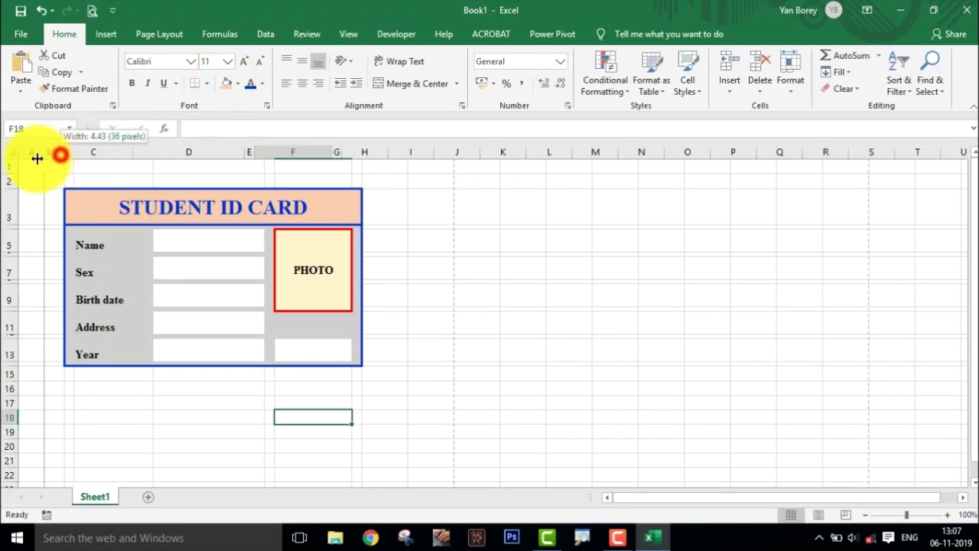
{"action": "left_click", "coordinate": [457, 289]}
{"action": "scroll", "coordinate": [440, 264], "scroll_direction": "down", "scroll_amount": 1}
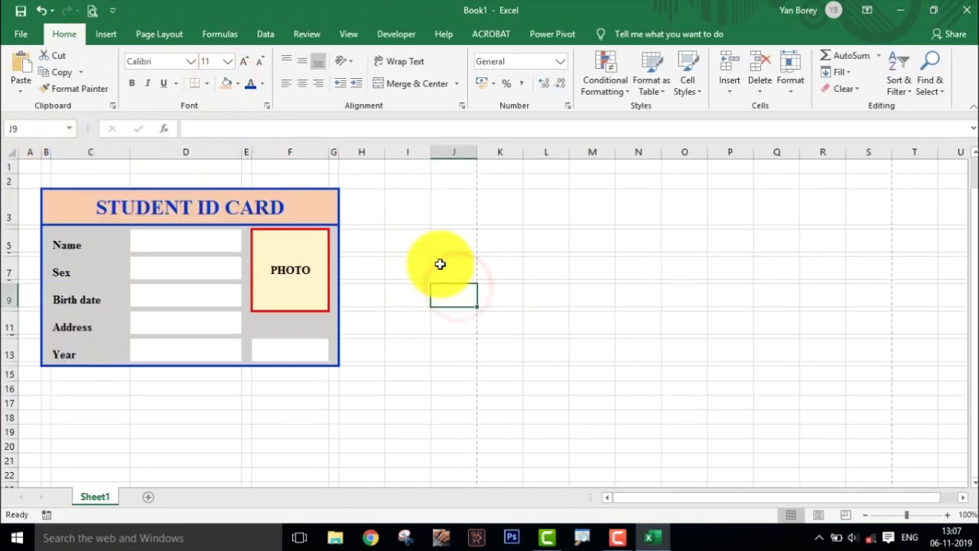
{"action": "scroll", "coordinate": [439, 264], "scroll_direction": "up", "scroll_amount": 1}
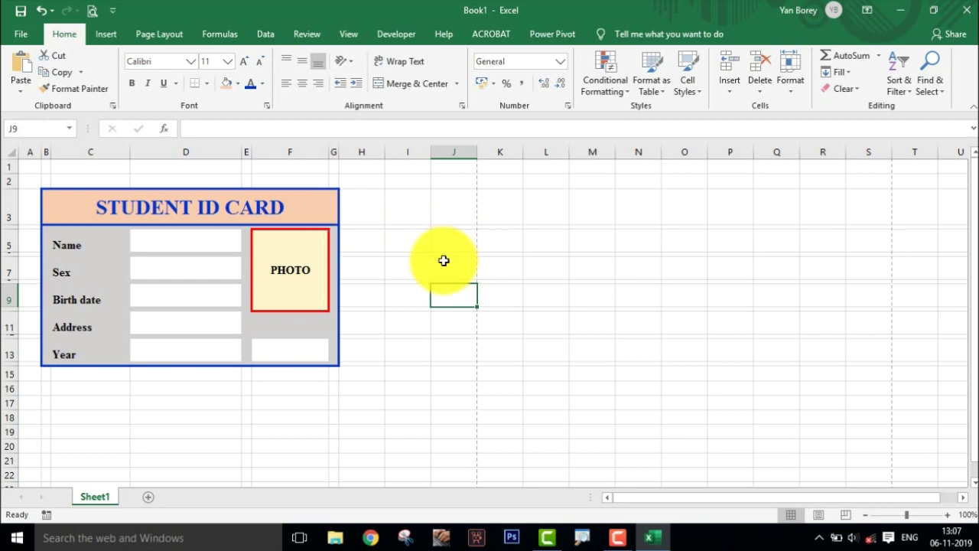
{"action": "left_click", "coordinate": [388, 374]}
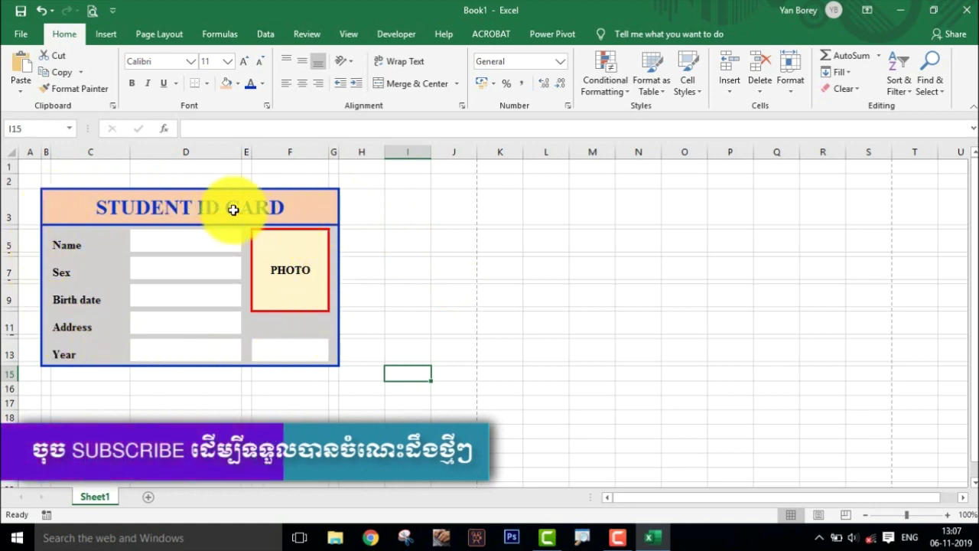
{"action": "left_click", "coordinate": [550, 235]}
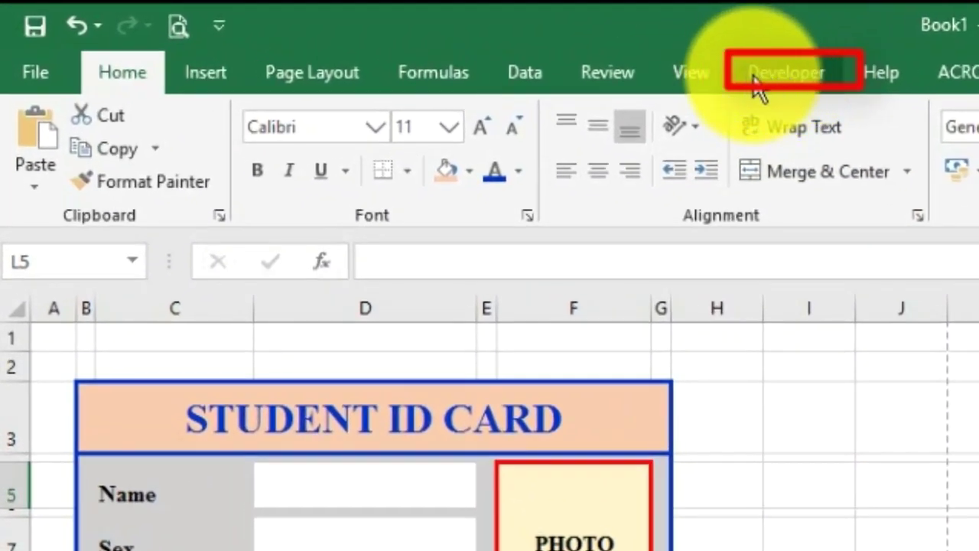
Step: From the Developer tab, open the Visual Basic editor, reposition it, then close it
{"action": "left_click", "coordinate": [773, 70]}
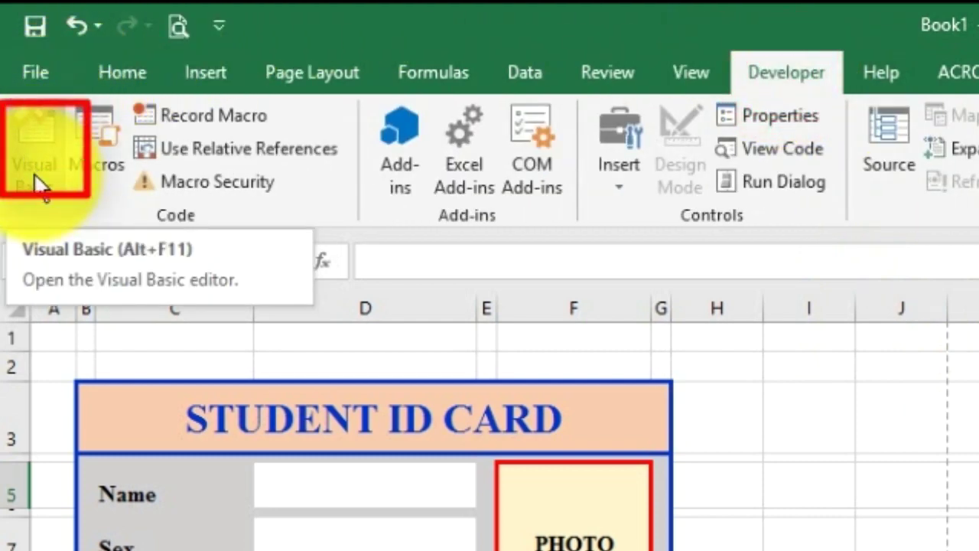
{"action": "left_click", "coordinate": [845, 539]}
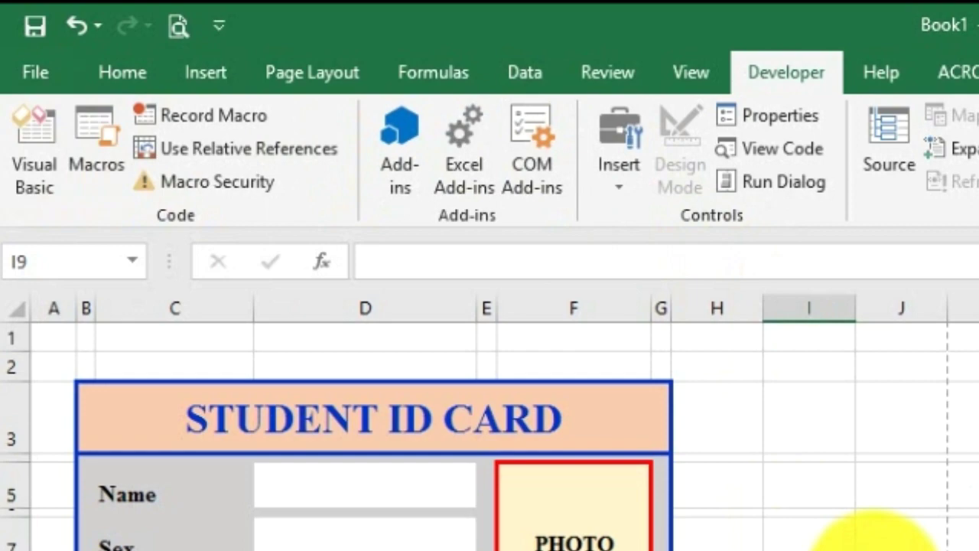
{"action": "left_click", "coordinate": [607, 71]}
{"action": "left_click", "coordinate": [780, 72]}
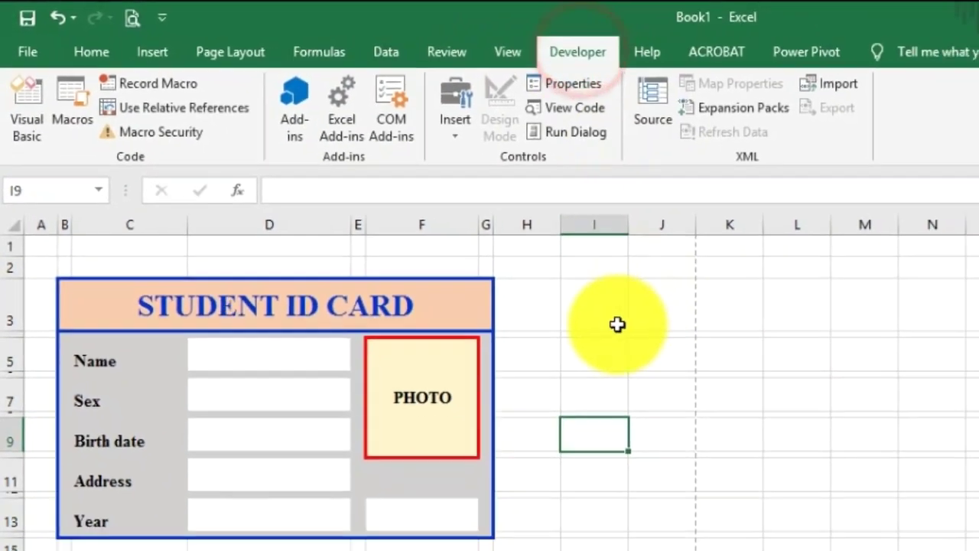
{"action": "left_click", "coordinate": [423, 219]}
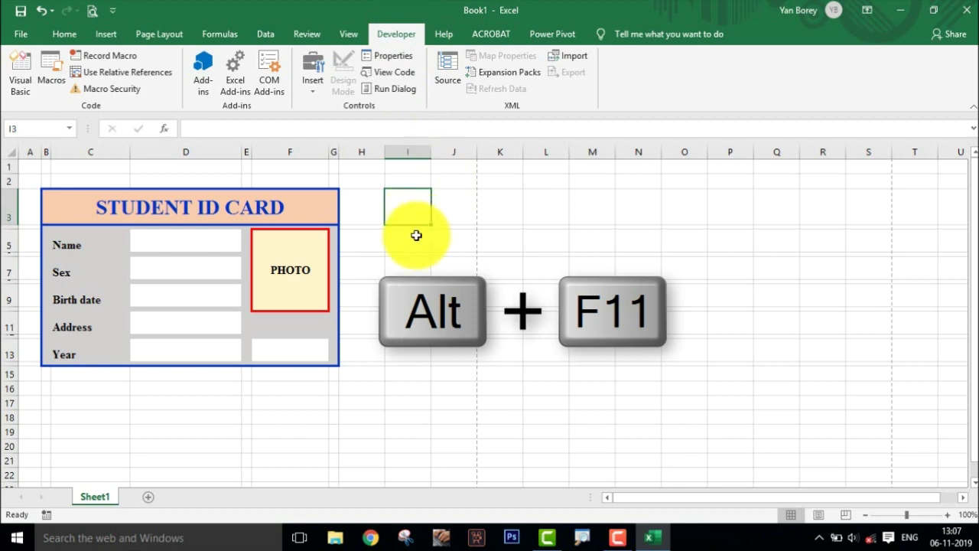
{"action": "left_click", "coordinate": [20, 65]}
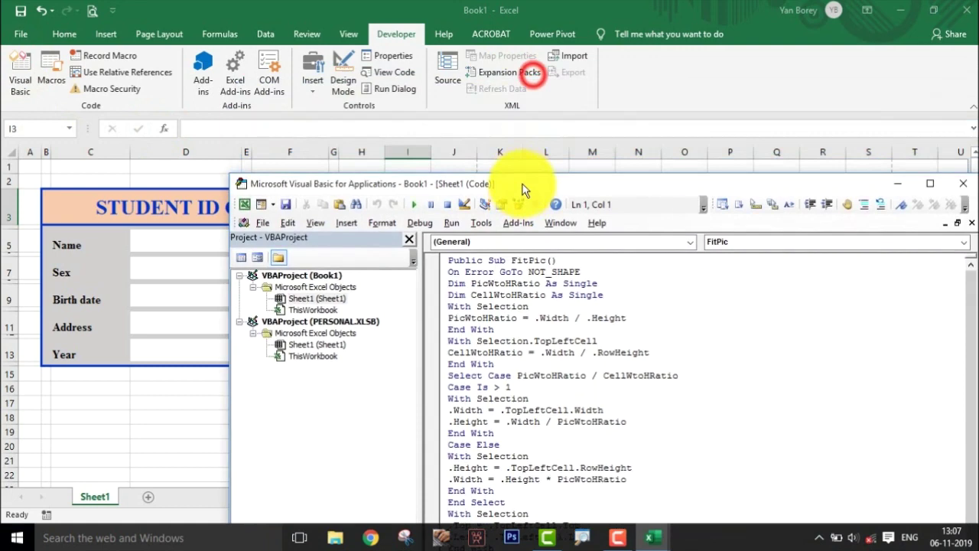
{"action": "left_click_drag", "start_coordinate": [535, 82], "coordinate": [522, 202]}
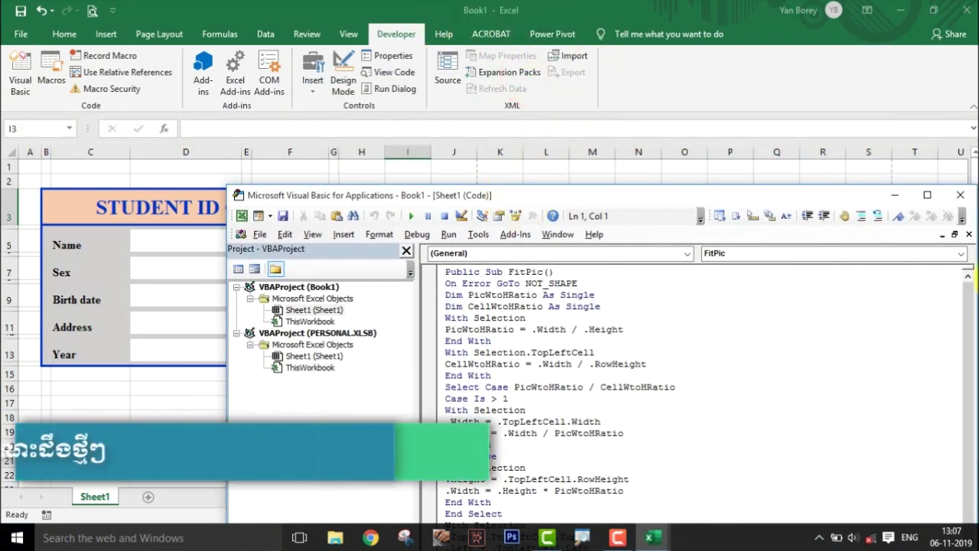
{"action": "left_click", "coordinate": [958, 198]}
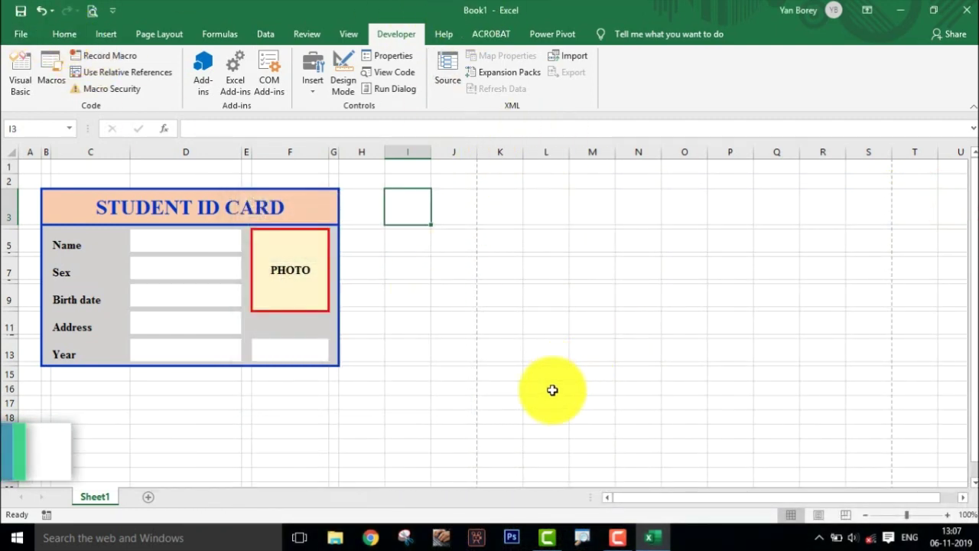
{"action": "left_click", "coordinate": [20, 11]}
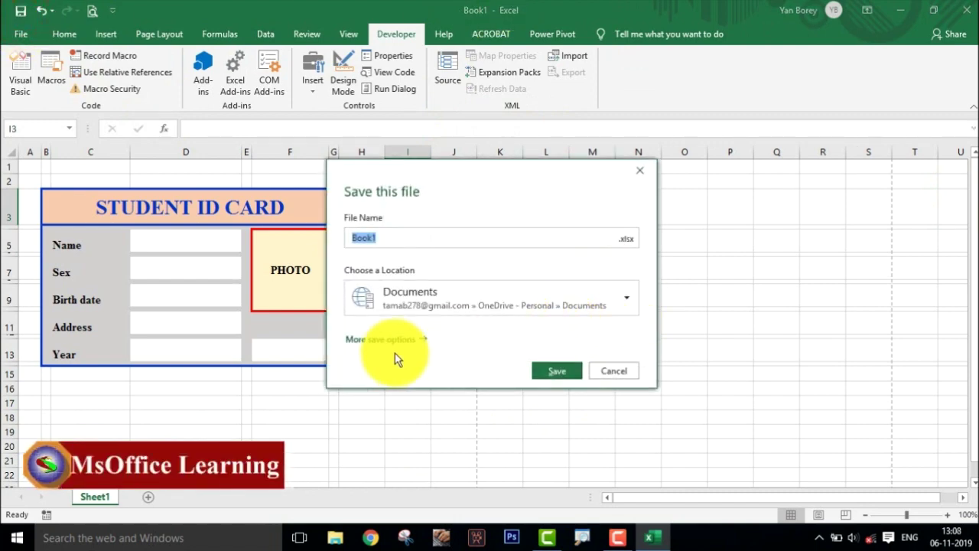
Step: Browse to Local Disk (D:) and create and open a new folder named My File
{"action": "left_click", "coordinate": [388, 339]}
{"action": "left_click", "coordinate": [201, 287]}
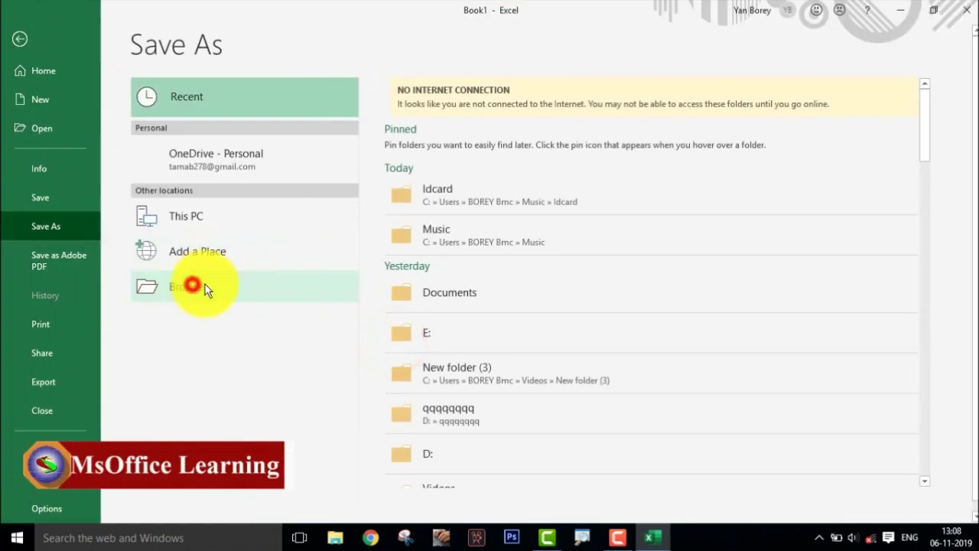
{"action": "left_click", "coordinate": [93, 292]}
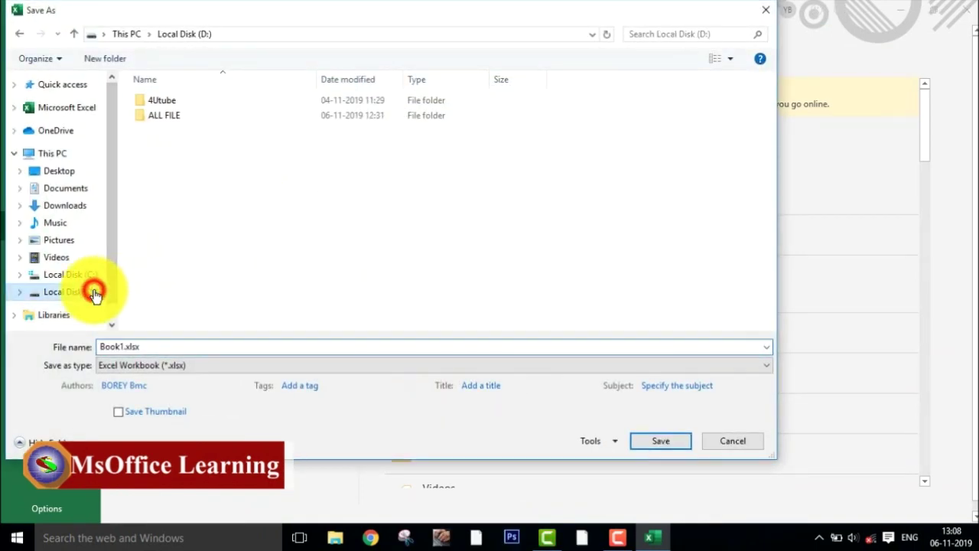
{"action": "left_click", "coordinate": [229, 219]}
{"action": "key", "text": "ctrl+shift+n"}
{"action": "type", "text": "My File"}
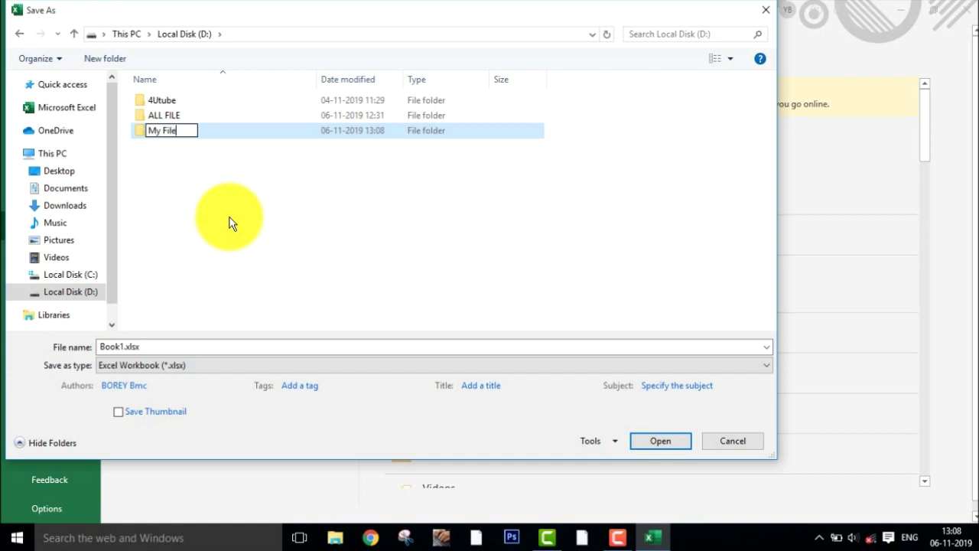
{"action": "double_click", "coordinate": [181, 131]}
Step: Name the workbook Save PDF and save it there as .xlsx
{"action": "left_click", "coordinate": [140, 349]}
{"action": "type", "text": "S"}
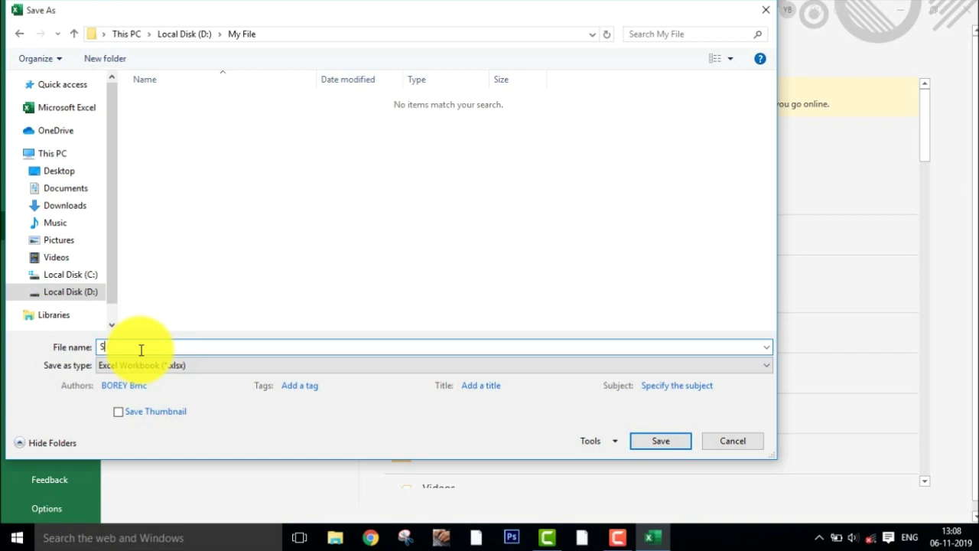
{"action": "key", "text": "BackSpace"}
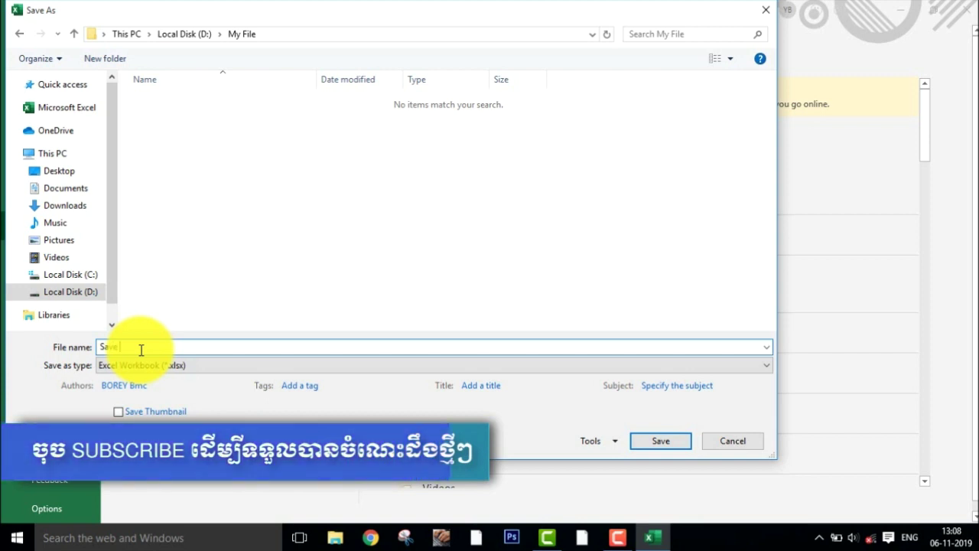
{"action": "type", "text": "PDF"}
{"action": "key", "text": "BackSpace"}
{"action": "key", "text": "BackSpace"}
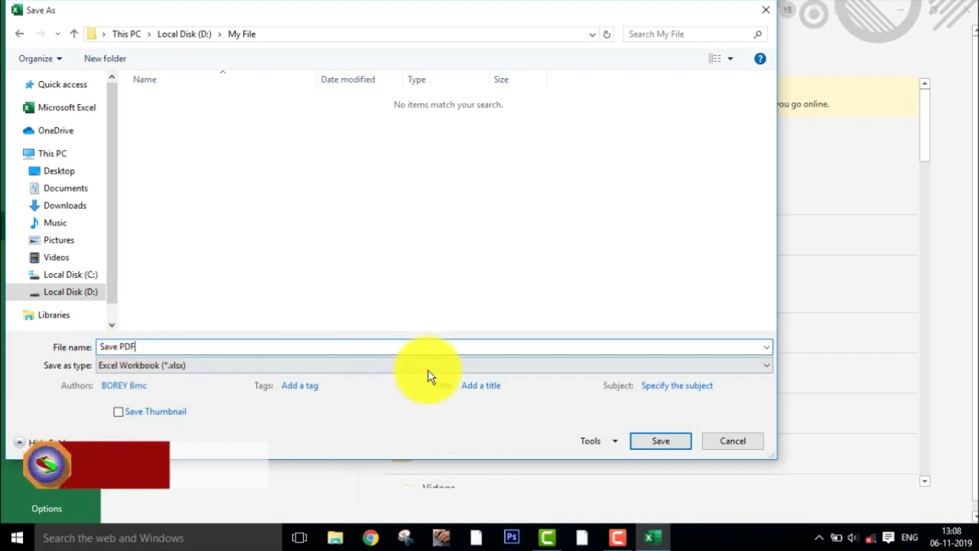
{"action": "left_click", "coordinate": [665, 445]}
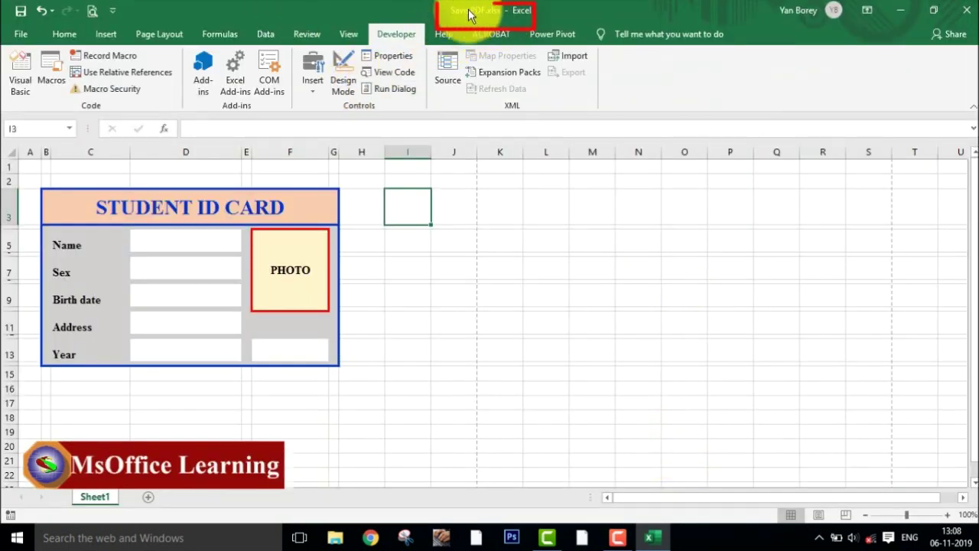
{"action": "left_click", "coordinate": [518, 294]}
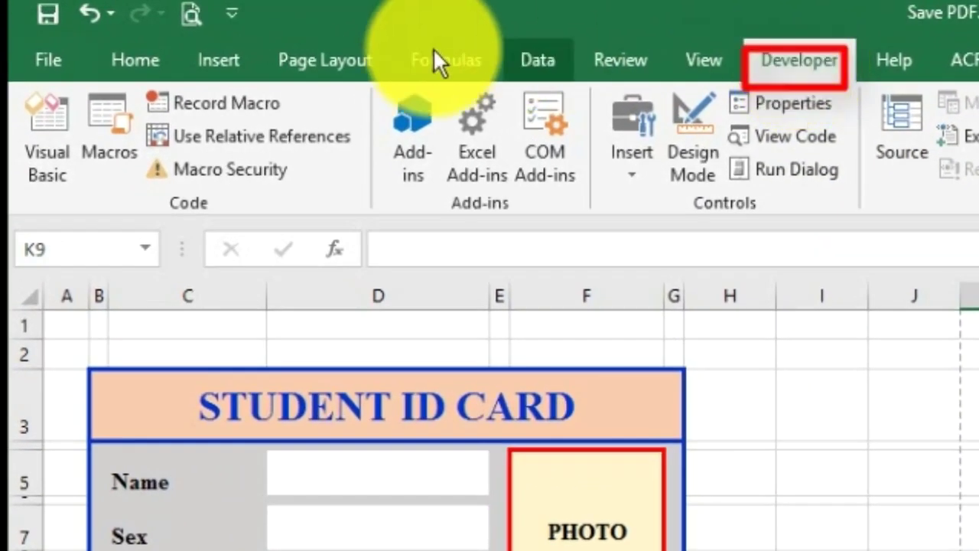
Step: Open the Visual Basic editor and insert a new Module1 into the Save PDF.xlsx project
{"action": "left_click", "coordinate": [53, 157]}
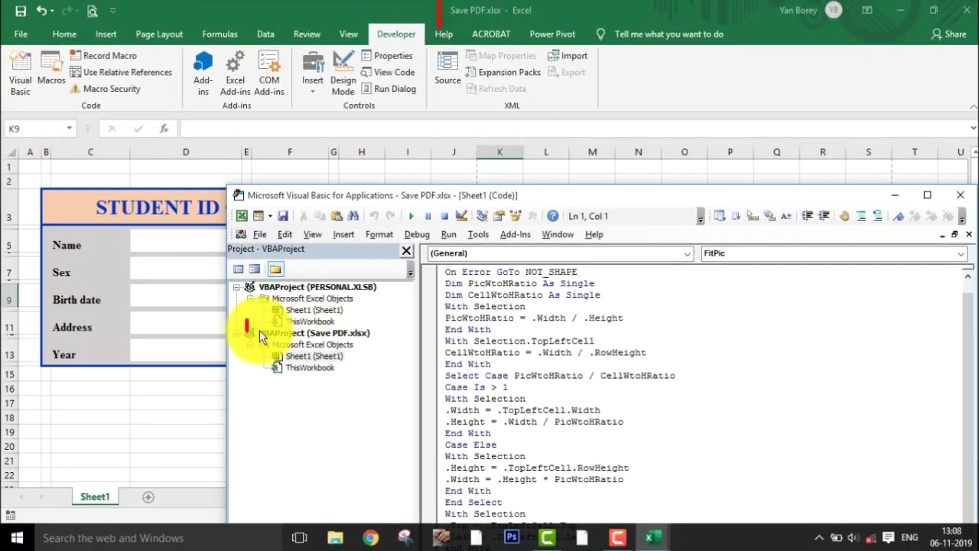
{"action": "left_click", "coordinate": [291, 333]}
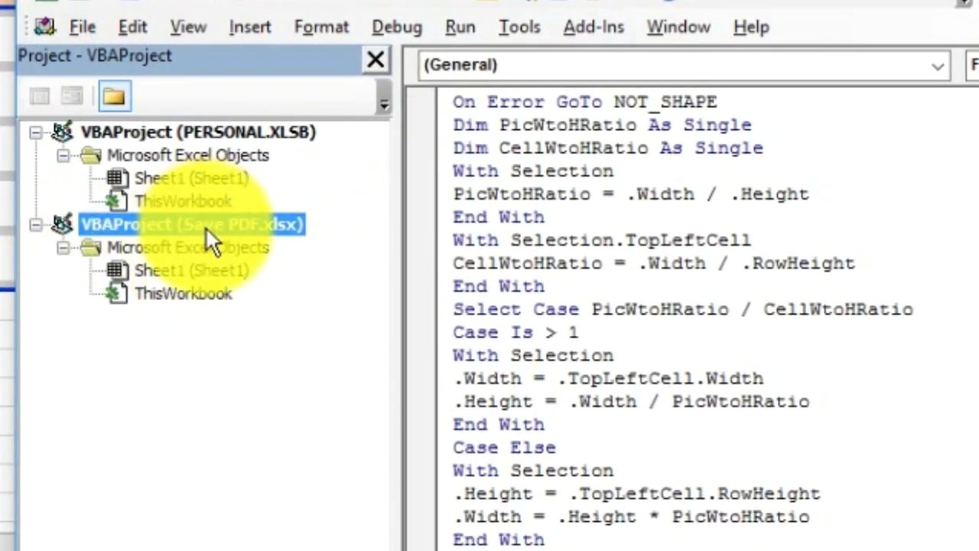
{"action": "right_click", "coordinate": [204, 230]}
{"action": "left_click", "coordinate": [363, 383]}
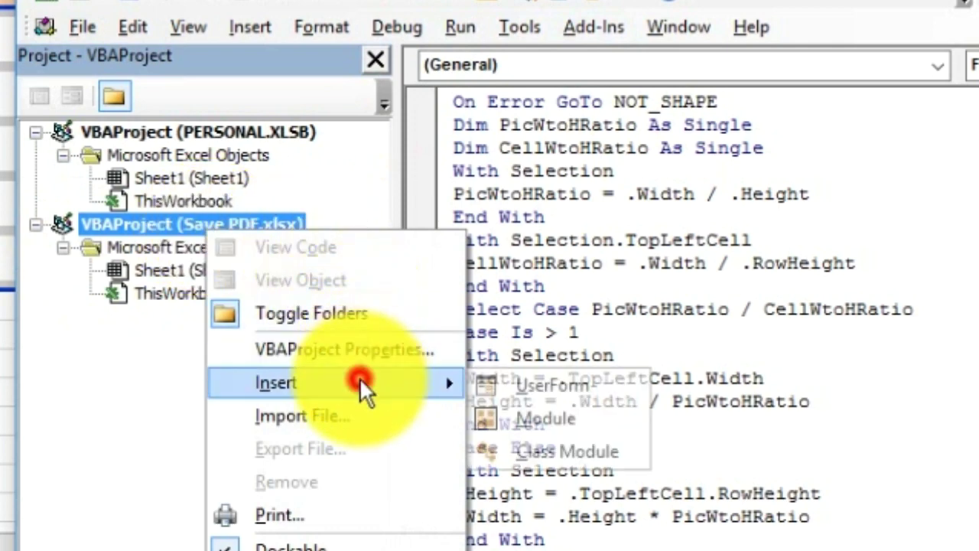
{"action": "left_click", "coordinate": [568, 416]}
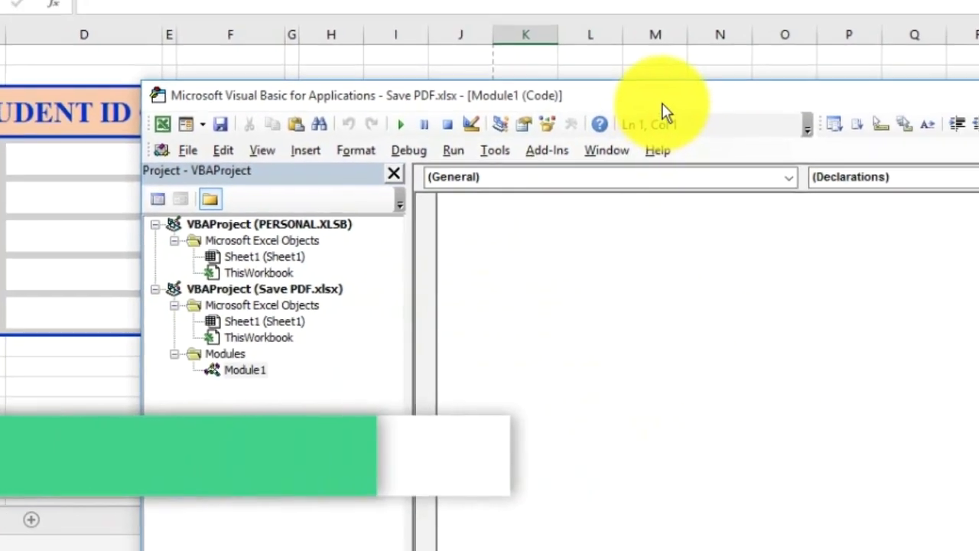
Step: Move the code editor window to the right and bring the workbook back in front
{"action": "left_click", "coordinate": [620, 70]}
{"action": "left_click_drag", "start_coordinate": [619, 71], "coordinate": [742, 91]}
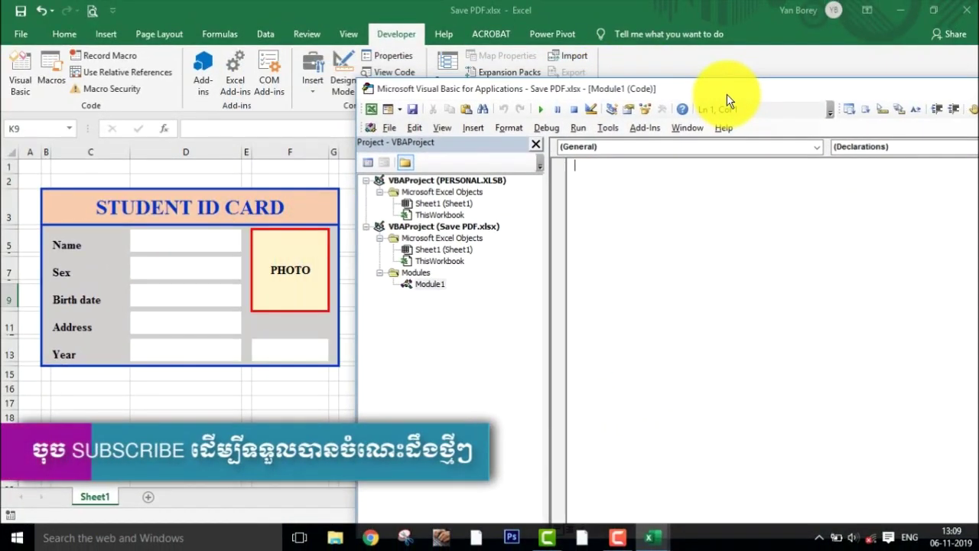
{"action": "left_click", "coordinate": [171, 413]}
{"action": "scroll", "coordinate": [173, 409], "scroll_direction": "down", "scroll_amount": 3}
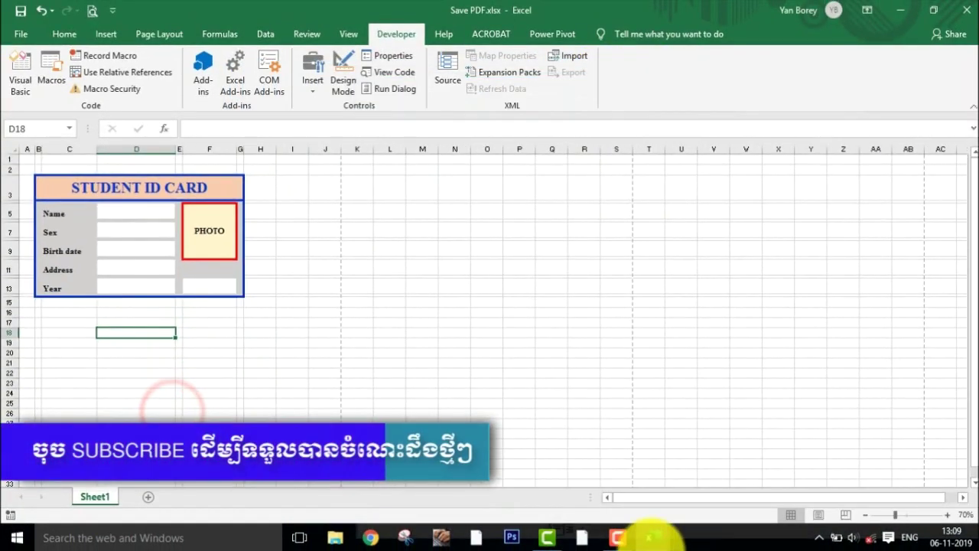
Step: Reposition the macro editor and declare Sub savefiletopdf() with its End Sub line
{"action": "mouse_move", "coordinate": [656, 538]}
{"action": "left_click", "coordinate": [703, 462]}
{"action": "mouse_move", "coordinate": [578, 84]}
{"action": "left_mouse_down"}
{"action": "mouse_move", "coordinate": [505, 87]}
{"action": "mouse_move", "coordinate": [485, 74]}
{"action": "left_mouse_up"}
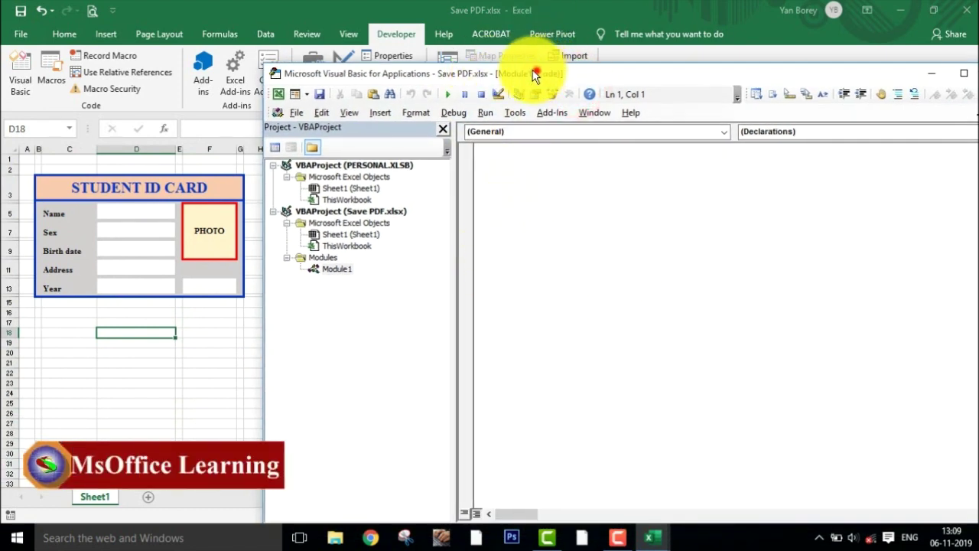
{"action": "left_click_drag", "start_coordinate": [536, 69], "coordinate": [530, 51]}
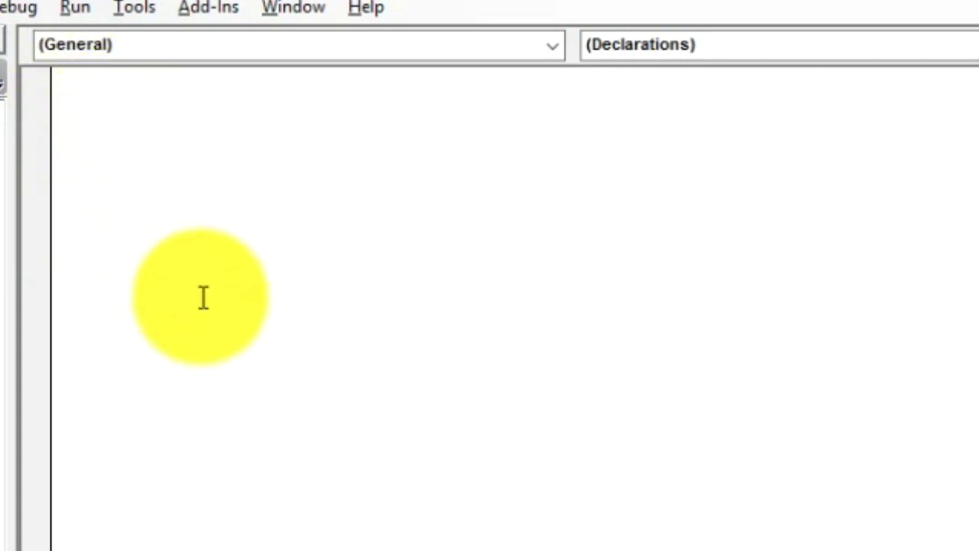
{"action": "type", "text": "Sub sve"}
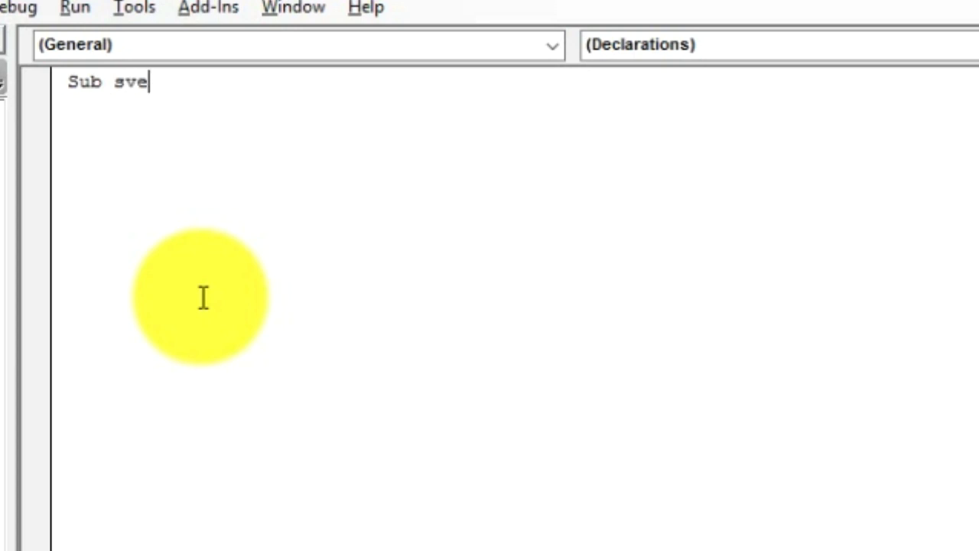
{"action": "key", "text": "BackSpace"}
{"action": "key", "text": "BackSpace"}
{"action": "type", "text": "avefiletopdf("}
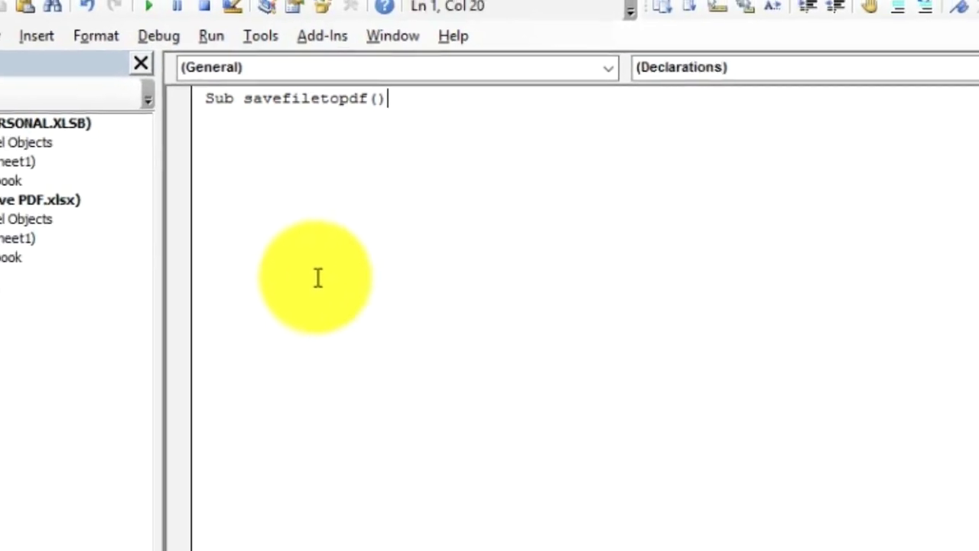
{"action": "key", "text": "Return"}
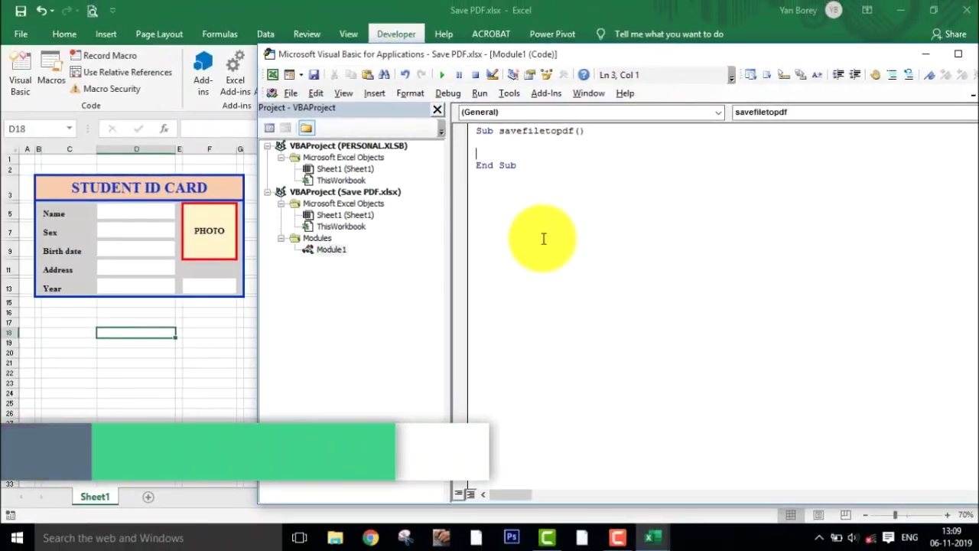
{"action": "key", "text": "Return"}
{"action": "type", "text": "Shee"}
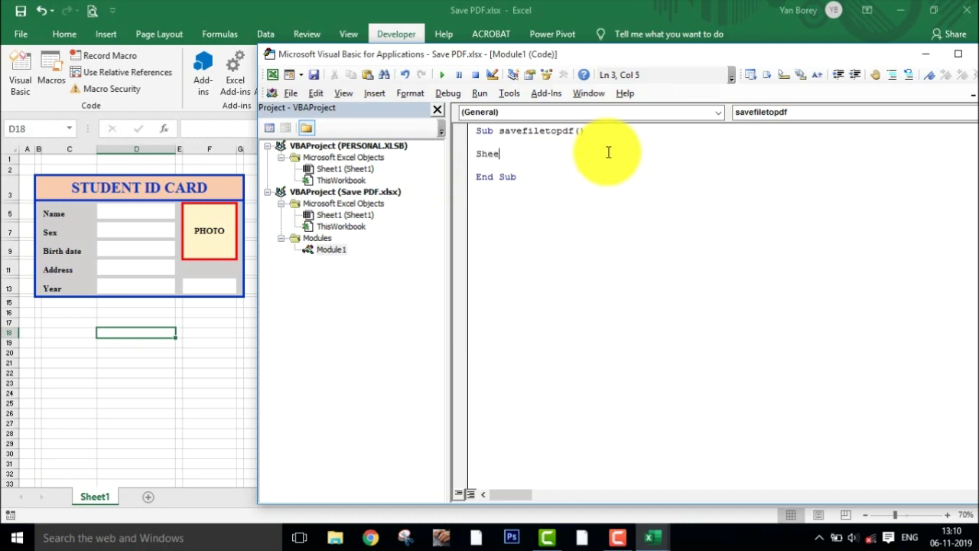
Step: Begin the macro's first statement with Sheet1.Range(
{"action": "type", "text": "t1"}
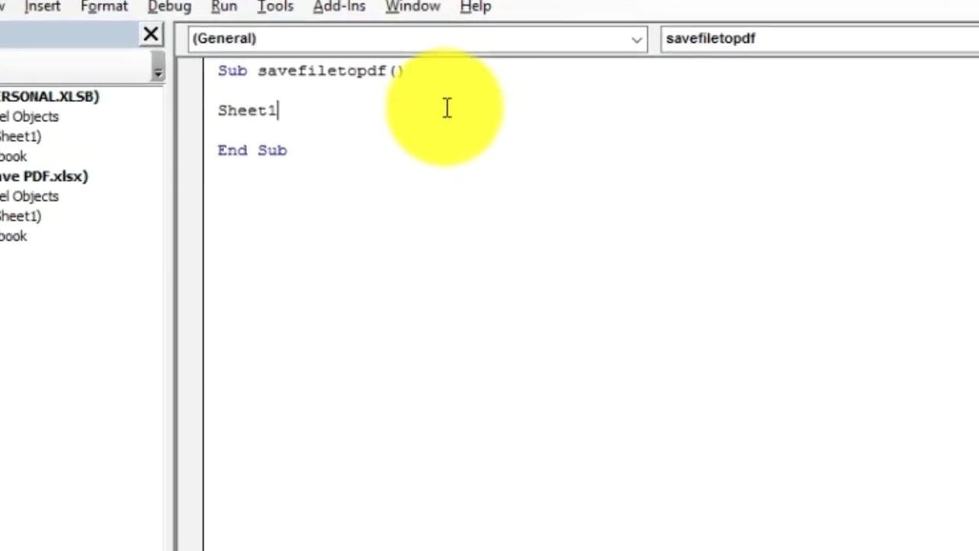
{"action": "type", "text": "."}
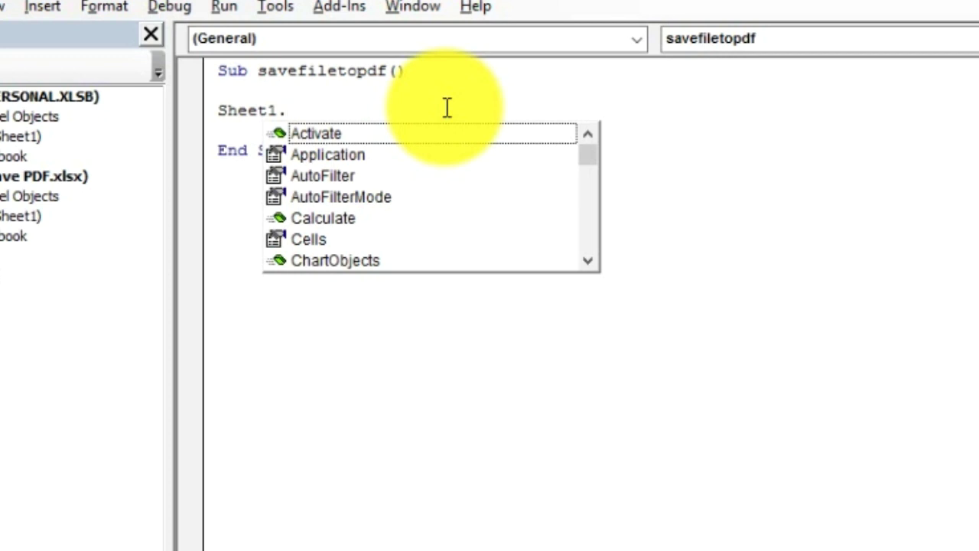
{"action": "type", "text": "T"}
{"action": "key", "text": "BackSpace"}
{"action": "type", "text": "Ra"}
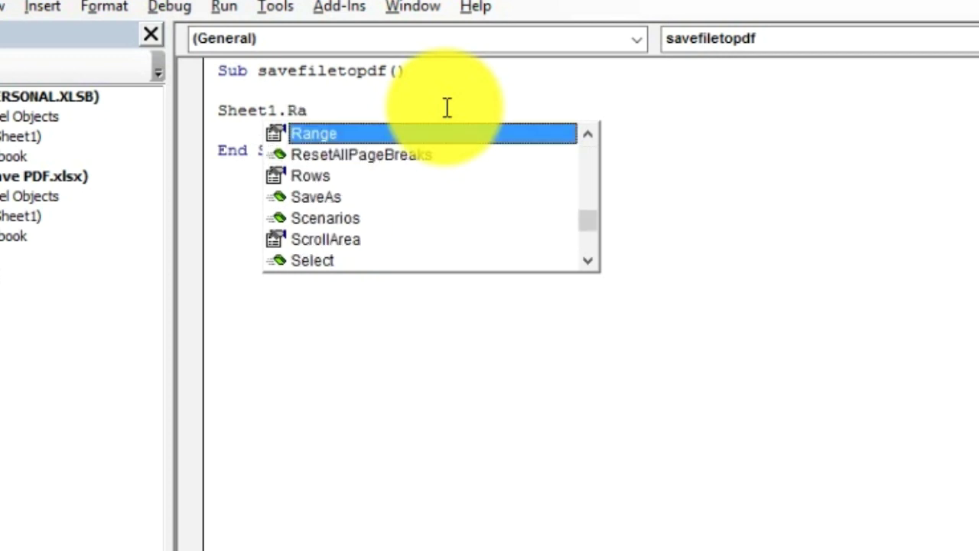
{"action": "key", "text": "Tab"}
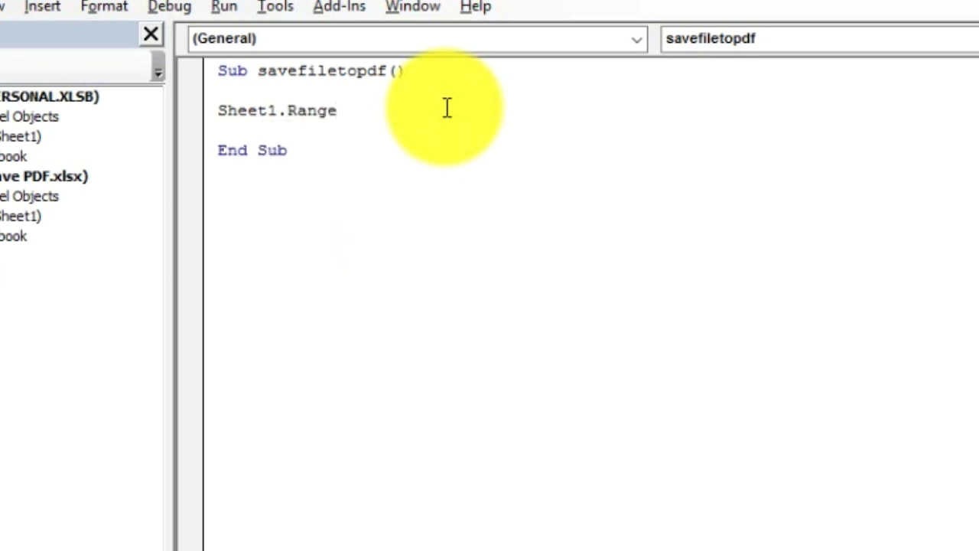
{"action": "type", "text": "("}
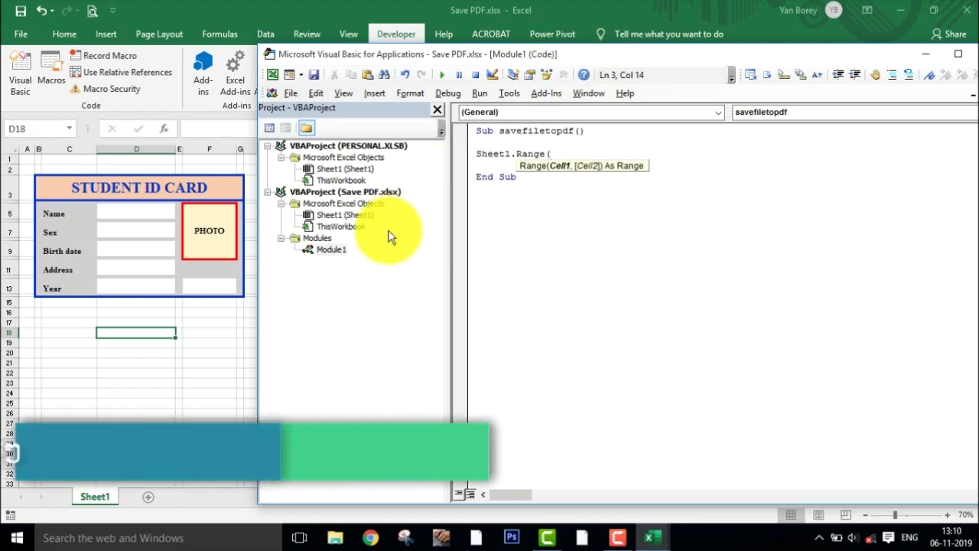
Step: Return to the worksheet with Alt+F11 and scroll through the card sheet
{"action": "key", "text": "alt+F11"}
{"action": "left_click", "coordinate": [185, 373]}
{"action": "scroll", "coordinate": [192, 368], "scroll_direction": "up", "scroll_amount": 3}
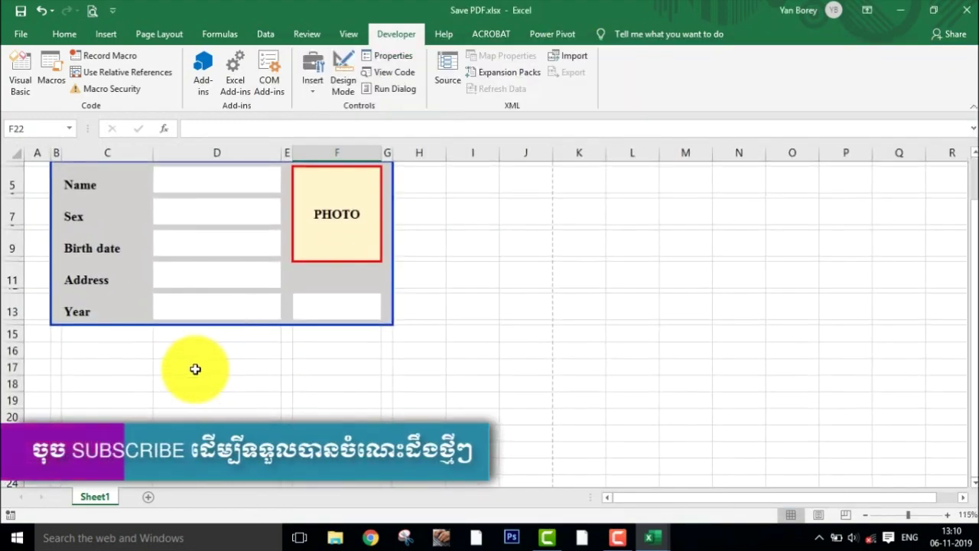
{"action": "scroll", "coordinate": [244, 363], "scroll_direction": "down", "scroll_amount": 3}
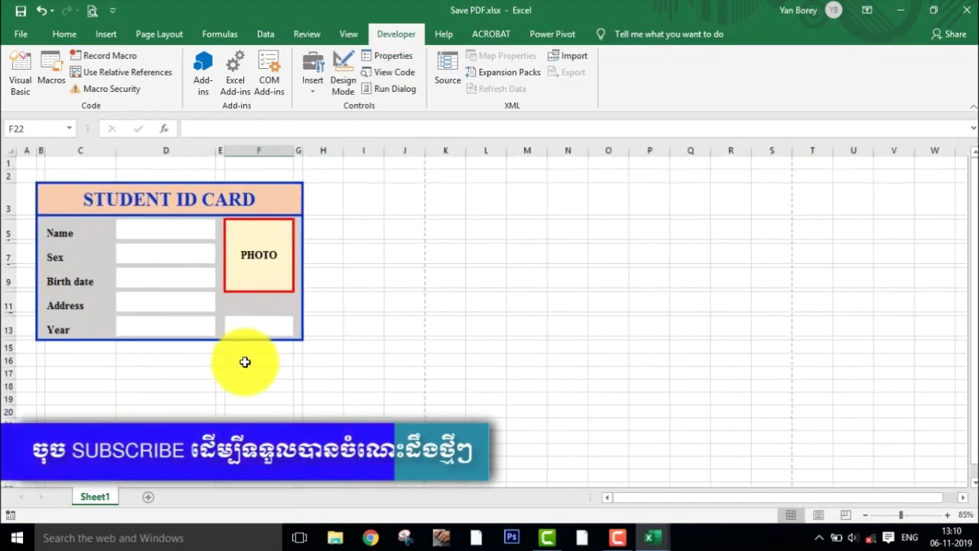
{"action": "scroll", "coordinate": [245, 362], "scroll_direction": "down", "scroll_amount": 3}
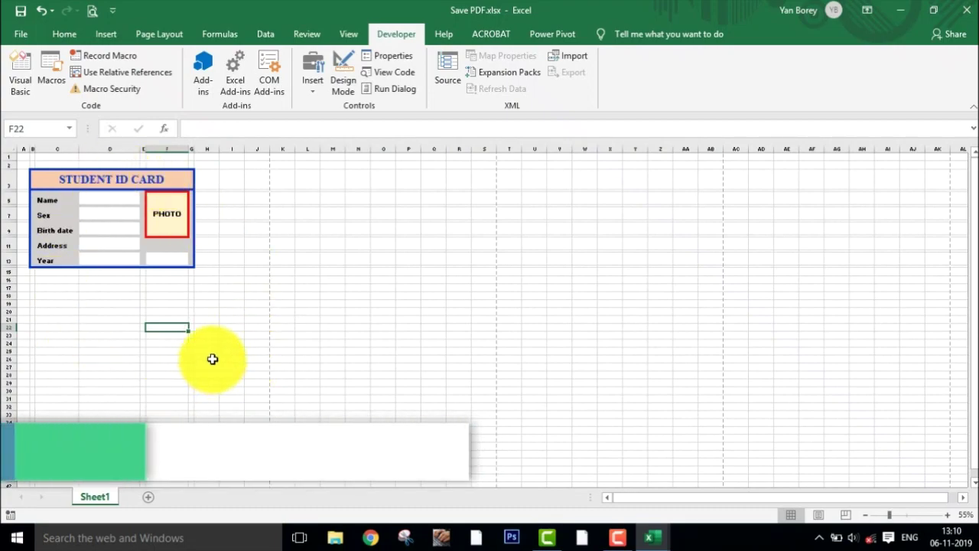
{"action": "scroll", "coordinate": [212, 359], "scroll_direction": "up", "scroll_amount": 1}
{"action": "scroll", "coordinate": [243, 342], "scroll_direction": "down", "scroll_amount": 1}
{"action": "scroll", "coordinate": [242, 341], "scroll_direction": "down", "scroll_amount": 1}
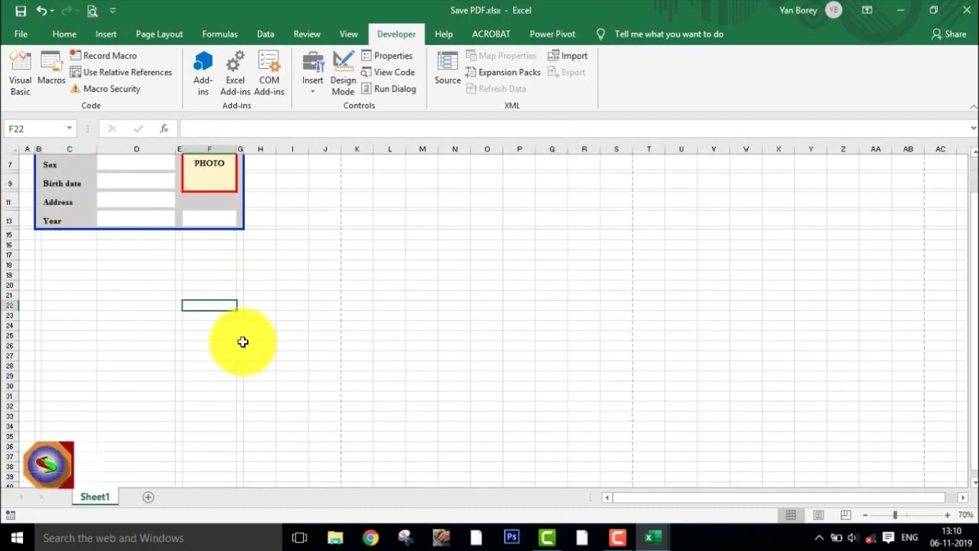
{"action": "scroll", "coordinate": [242, 341], "scroll_direction": "down", "scroll_amount": 3}
{"action": "scroll", "coordinate": [242, 341], "scroll_direction": "down", "scroll_amount": 2}
{"action": "scroll", "coordinate": [242, 341], "scroll_direction": "down", "scroll_amount": 1}
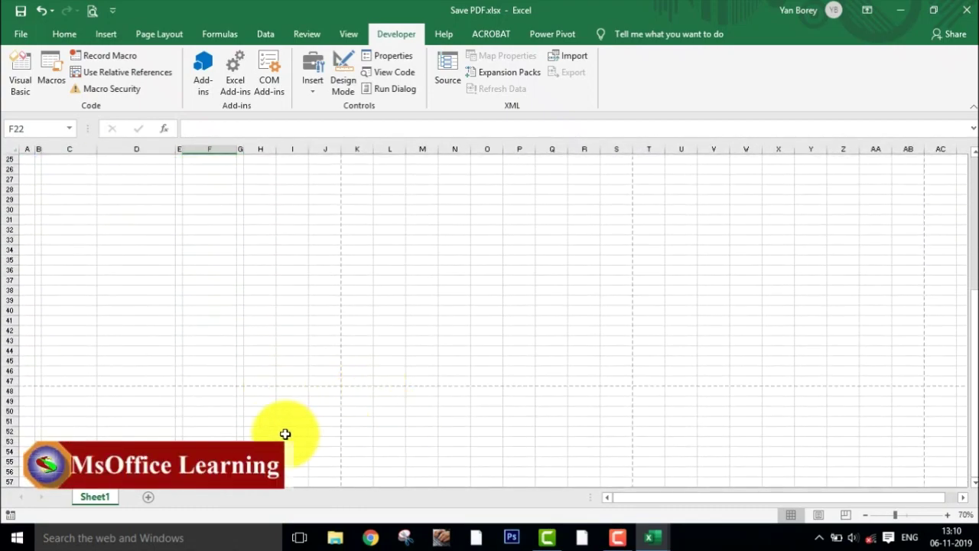
Step: Type test text 'dfsdfg', 'fgs' and 'fds' into empty cells below the card, ending in O31
{"action": "left_click", "coordinate": [268, 432]}
{"action": "type", "text": "dfsdfg"}
{"action": "left_click", "coordinate": [408, 441]}
{"action": "type", "text": "fgs"}
{"action": "left_click", "coordinate": [477, 220]}
{"action": "type", "text": "fds"}
{"action": "scroll", "coordinate": [437, 323], "scroll_direction": "up", "scroll_amount": 8}
{"action": "scroll", "coordinate": [437, 323], "scroll_direction": "down", "scroll_amount": 2}
{"action": "scroll", "coordinate": [438, 324], "scroll_direction": "up", "scroll_amount": 2}
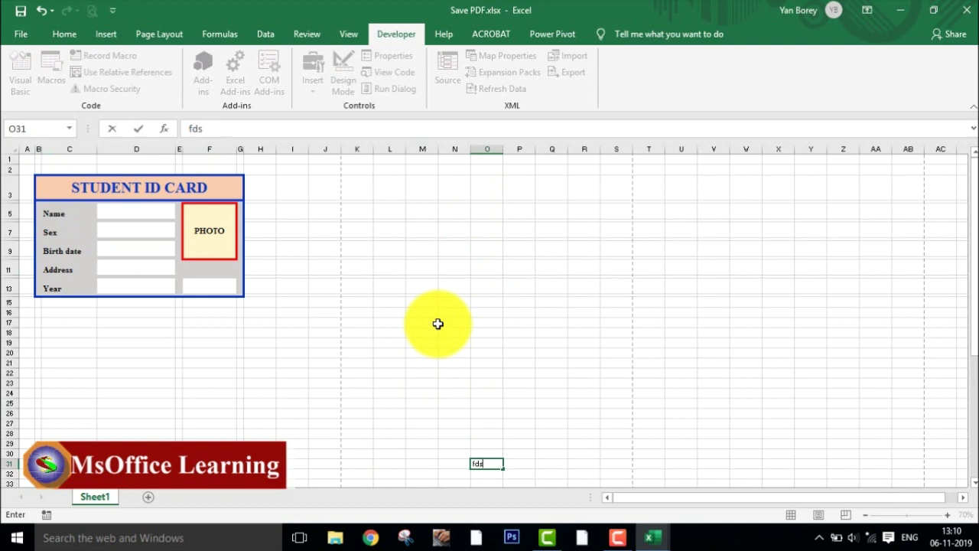
{"action": "scroll", "coordinate": [437, 324], "scroll_direction": "down", "scroll_amount": 2}
{"action": "scroll", "coordinate": [494, 298], "scroll_direction": "down", "scroll_amount": 3}
{"action": "left_click", "coordinate": [472, 314]}
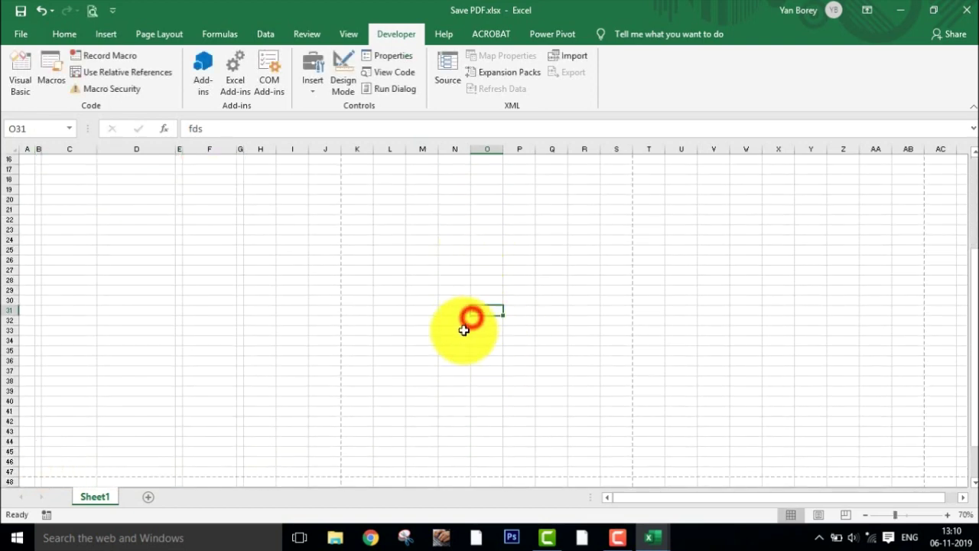
{"action": "scroll", "coordinate": [415, 448], "scroll_direction": "down", "scroll_amount": 3}
{"action": "scroll", "coordinate": [241, 332], "scroll_direction": "up", "scroll_amount": 6}
{"action": "scroll", "coordinate": [266, 275], "scroll_direction": "up", "scroll_amount": 2}
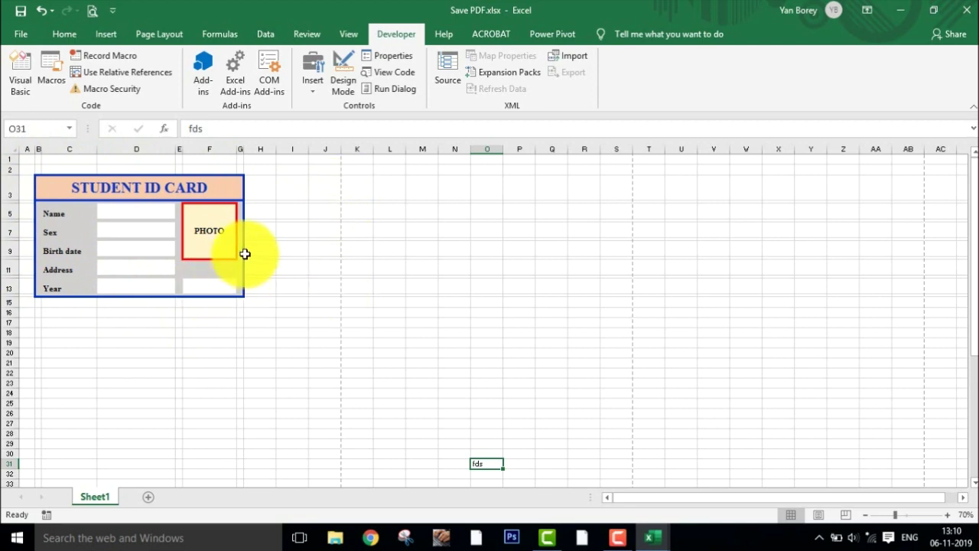
{"action": "scroll", "coordinate": [243, 256], "scroll_direction": "up", "scroll_amount": 5, "text": "ctrl"}
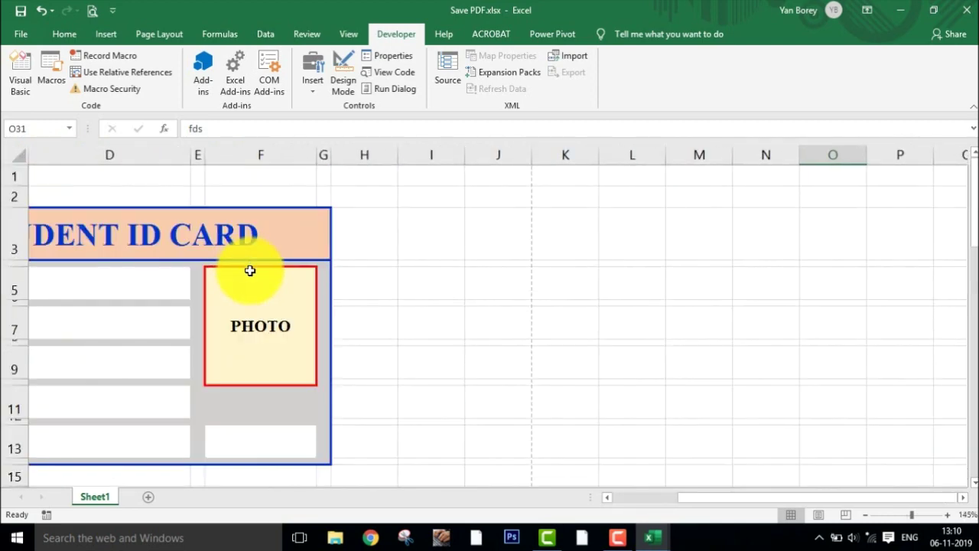
{"action": "left_click_drag", "start_coordinate": [727, 498], "coordinate": [634, 499]}
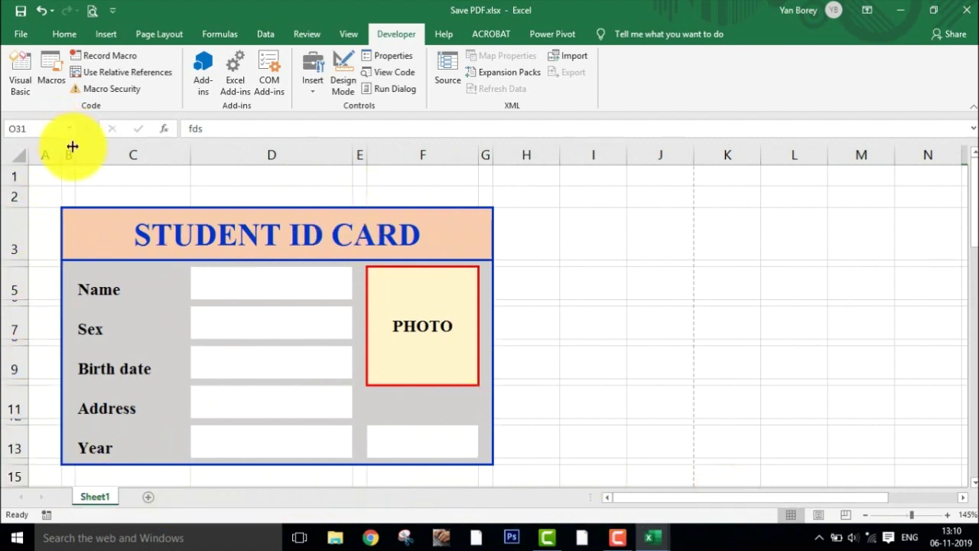
{"action": "left_click", "coordinate": [65, 223]}
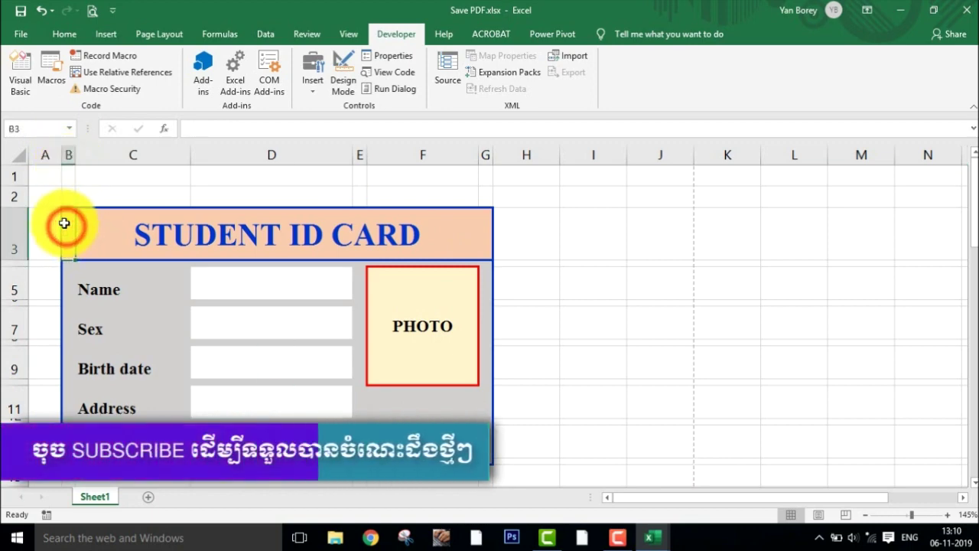
{"action": "left_click", "coordinate": [24, 132]}
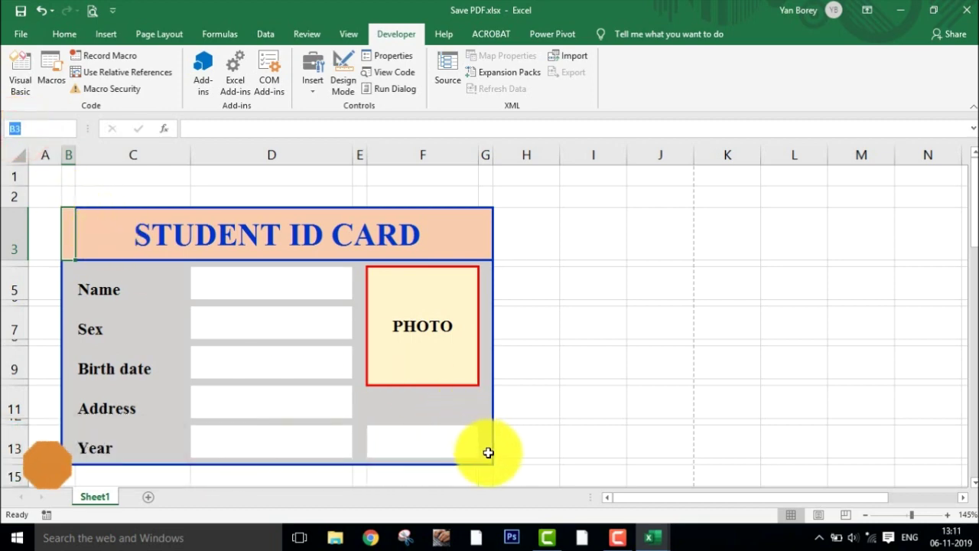
{"action": "left_click", "coordinate": [485, 462]}
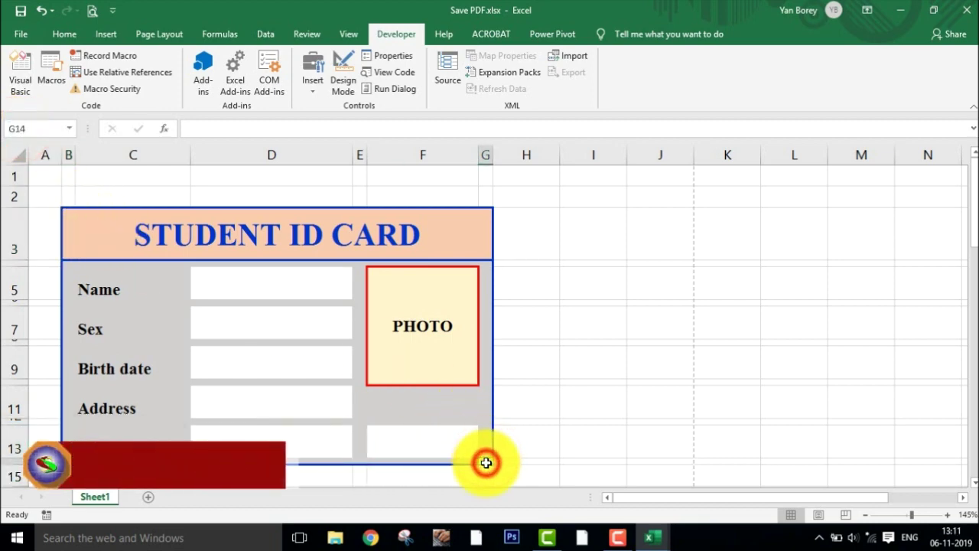
{"action": "left_click", "coordinate": [36, 128]}
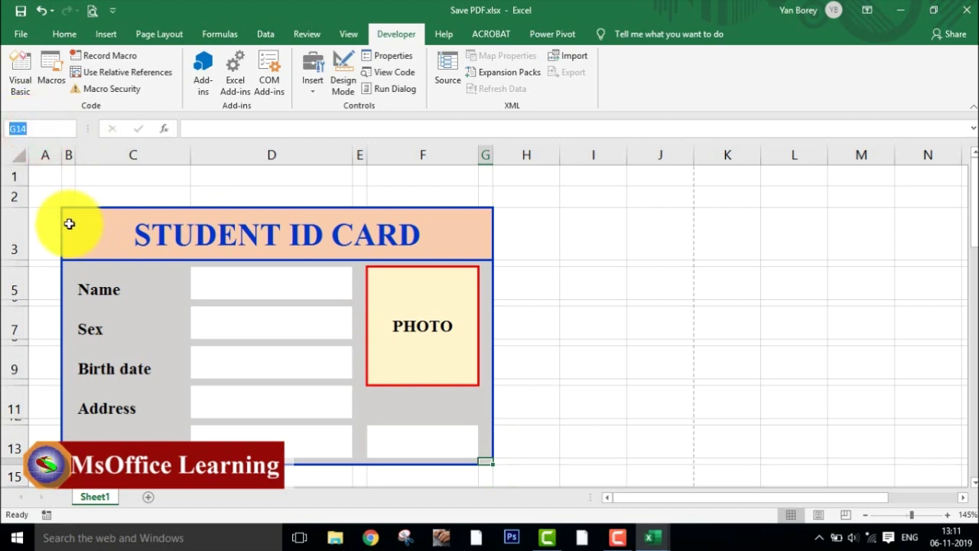
{"action": "left_click", "coordinate": [68, 224]}
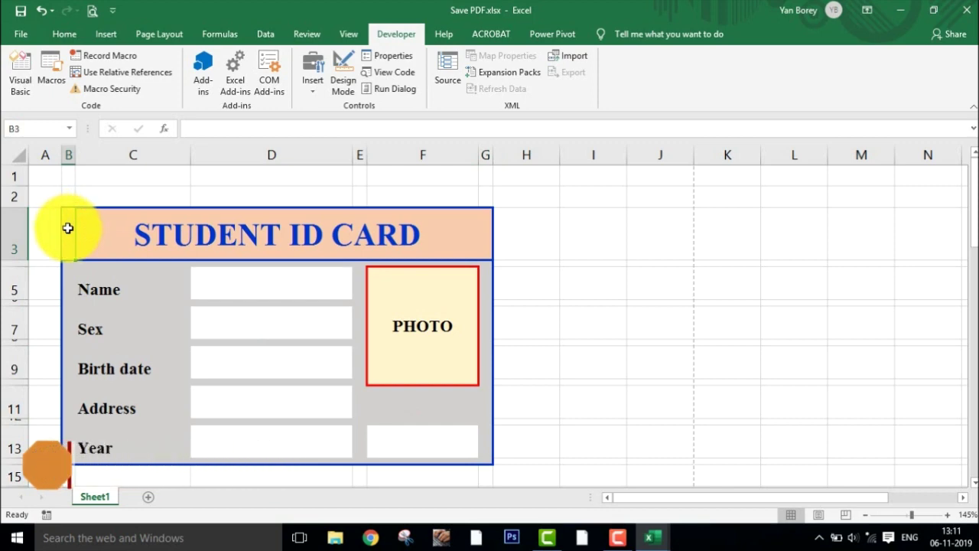
{"action": "left_click", "coordinate": [26, 128]}
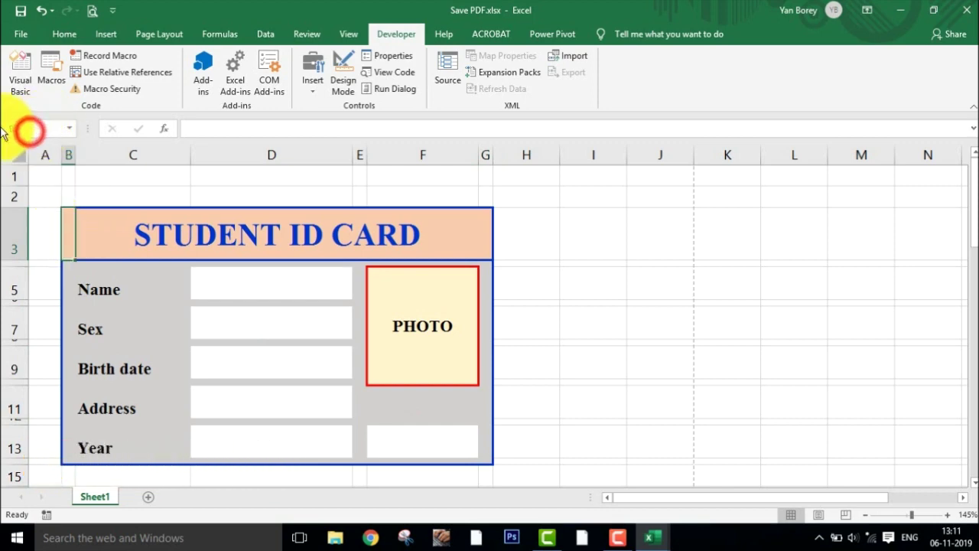
{"action": "left_click", "coordinate": [485, 460]}
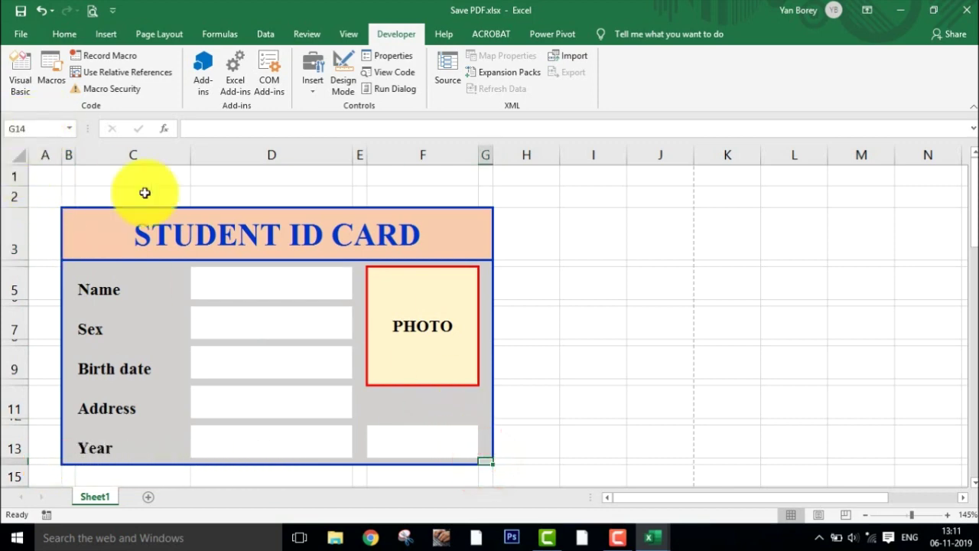
{"action": "mouse_move", "coordinate": [651, 538]}
{"action": "left_click", "coordinate": [710, 490]}
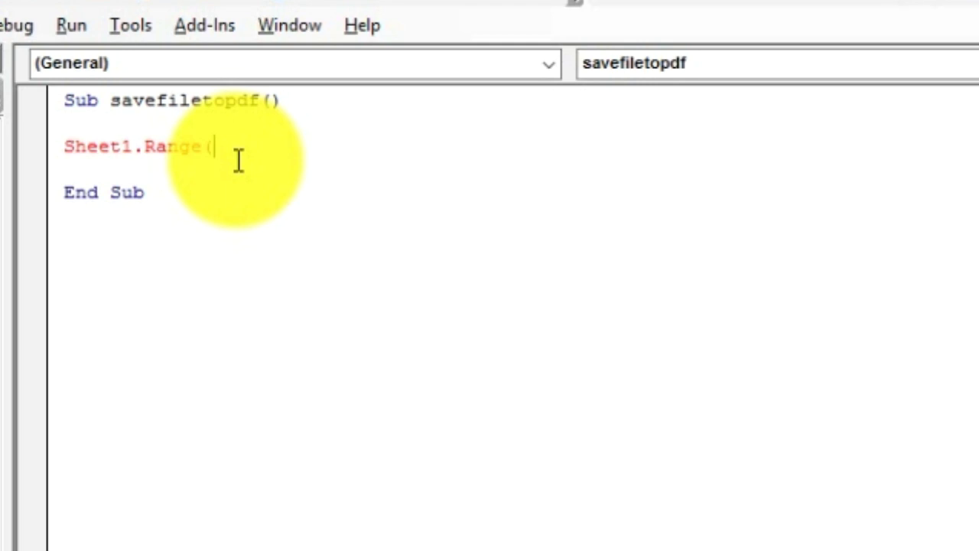
Step: Set the range to b3:g14 and append the ExportAsFixedFormat method
{"action": "type", "text": "b3:g14"}
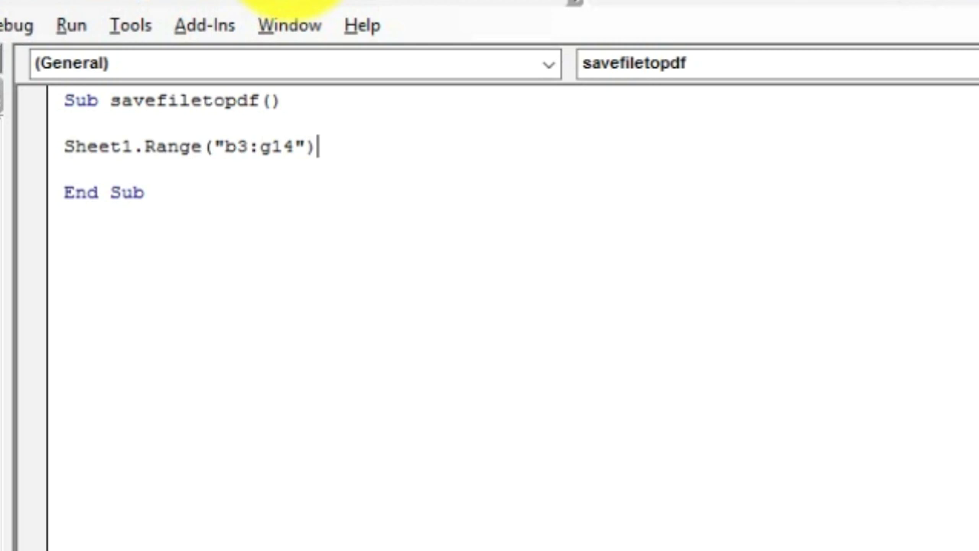
{"action": "type", "text": "."}
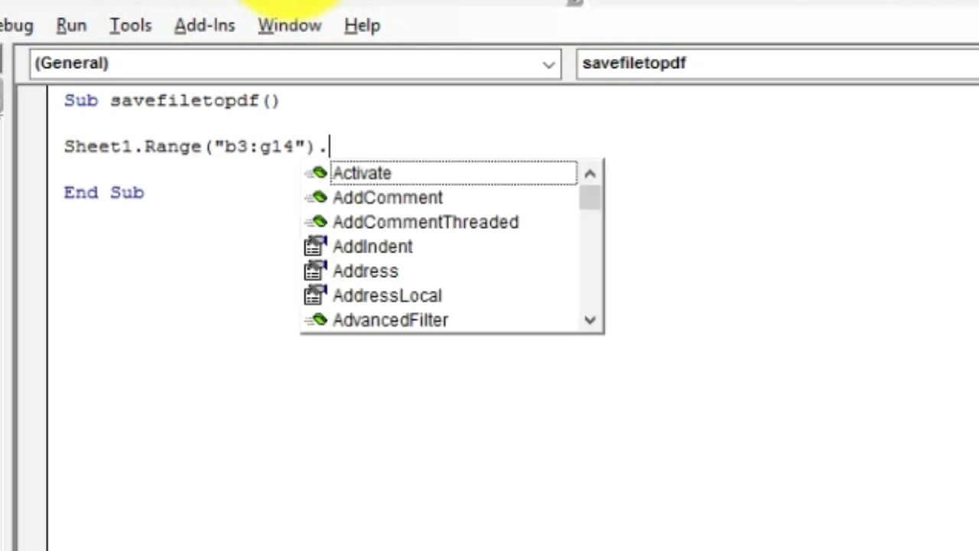
{"action": "type", "text": "ExportAsFixedFormat"}
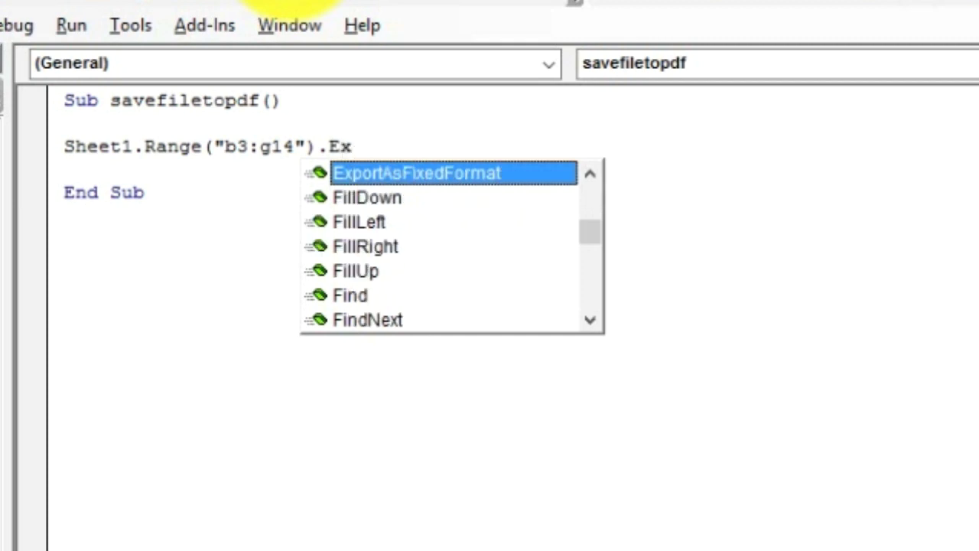
{"action": "key", "text": "Tab"}
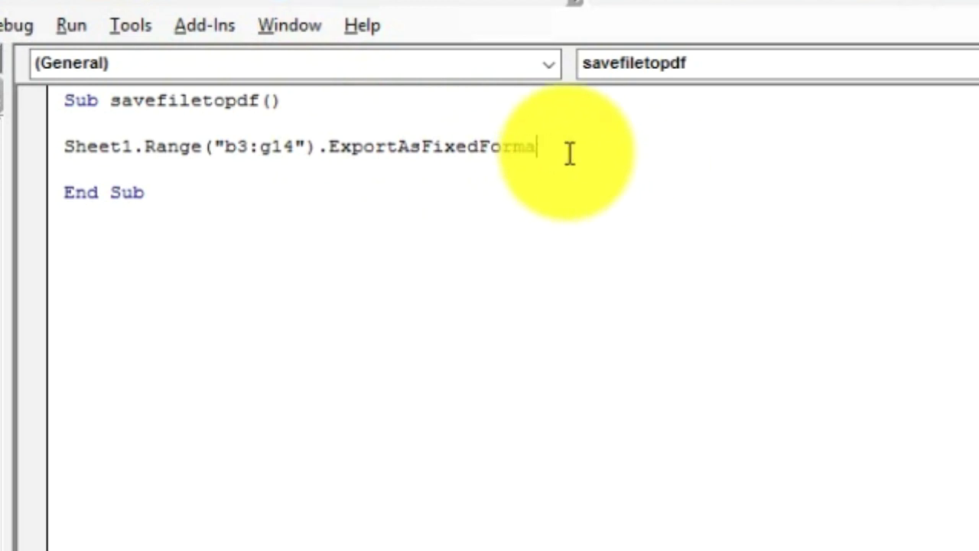
{"action": "key", "text": "BackSpace"}
{"action": "key", "text": "BackSpace"}
{"action": "key", "text": "BackSpace"}
{"action": "key", "text": "BackSpace"}
{"action": "key", "text": "BackSpace"}
{"action": "key", "text": "BackSpace"}
{"action": "key", "text": "BackSpace"}
{"action": "key", "text": "BackSpace"}
{"action": "key", "text": "BackSpace"}
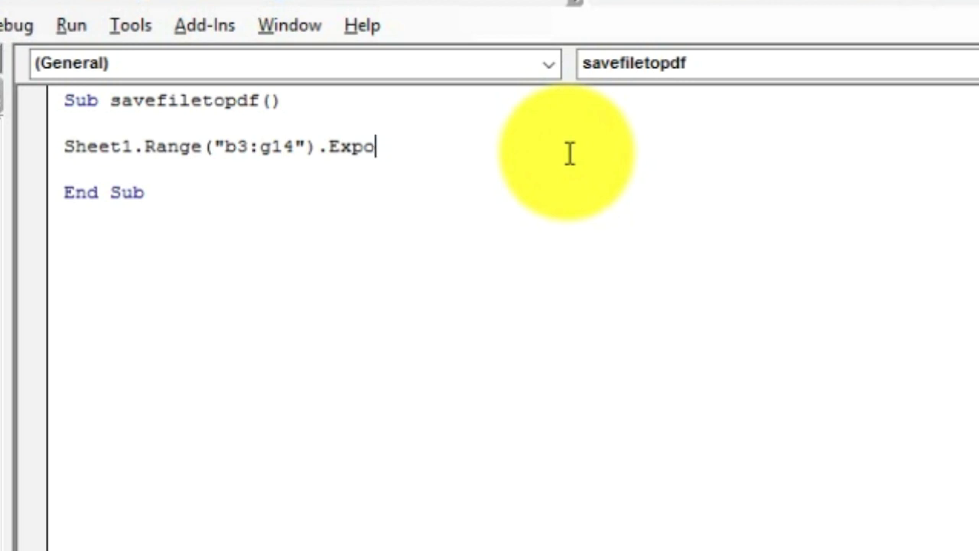
{"action": "key", "text": "BackSpace"}
{"action": "key", "text": "BackSpace"}
{"action": "key", "text": "BackSpace"}
{"action": "type", "text": "x"}
{"action": "key", "text": "BackSpace"}
{"action": "key", "text": "BackSpace"}
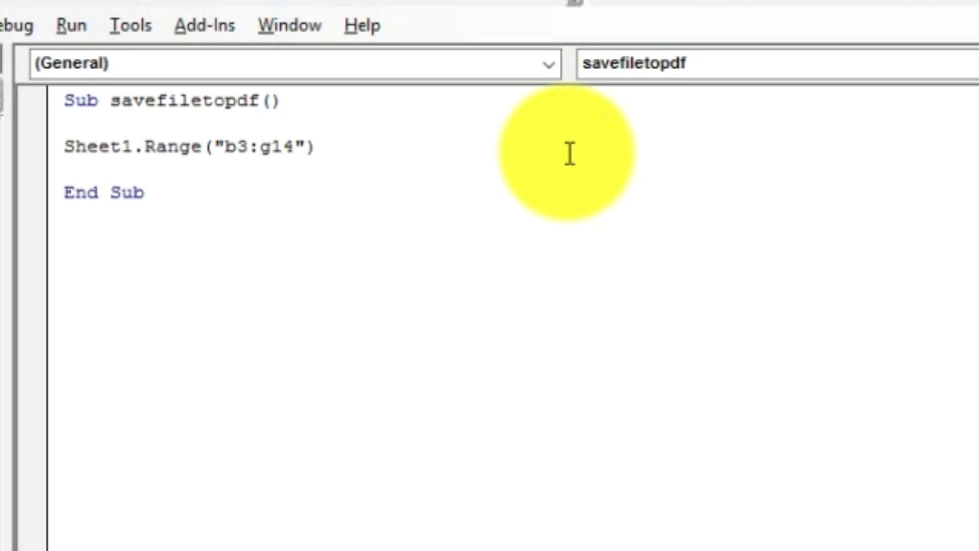
{"action": "type", "text": ".E"}
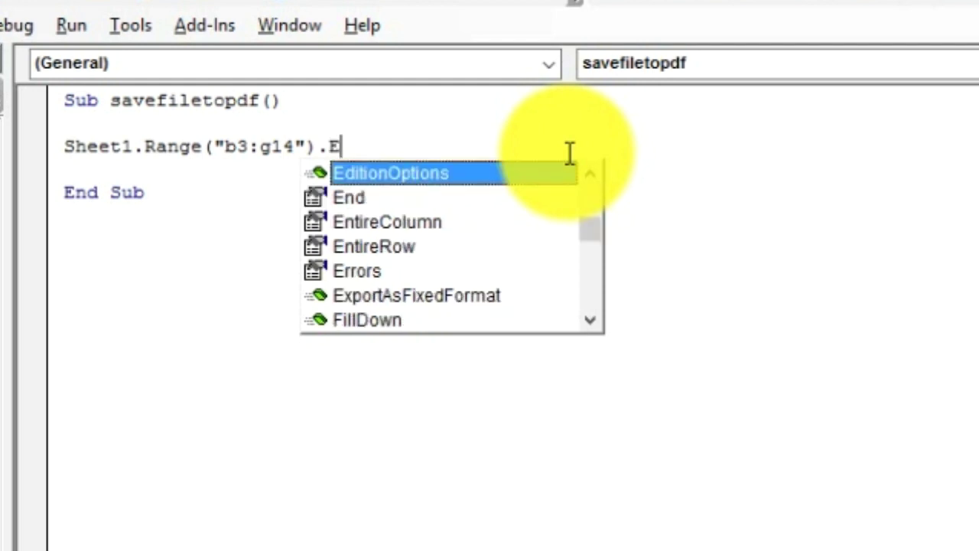
{"action": "type", "text": "x"}
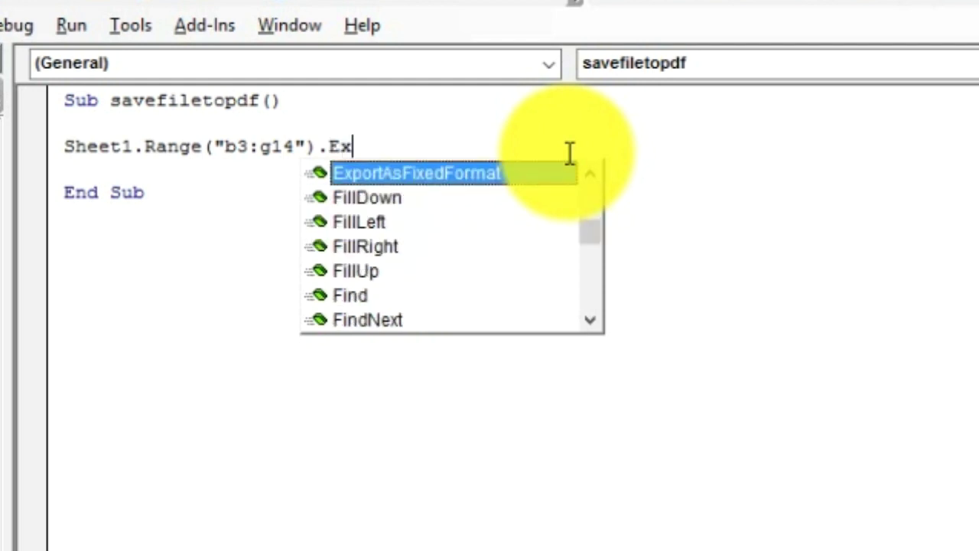
{"action": "left_click", "coordinate": [411, 178]}
{"action": "double_click", "coordinate": [411, 174]}
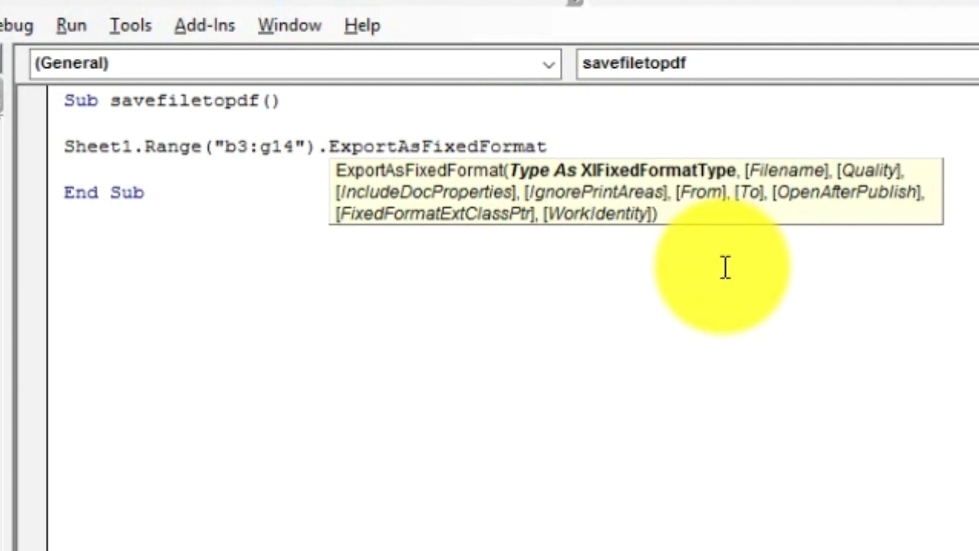
Step: Choose xlTypePDF as the export type and start the Filename:=" argument
{"action": "type", "text": "xl"}
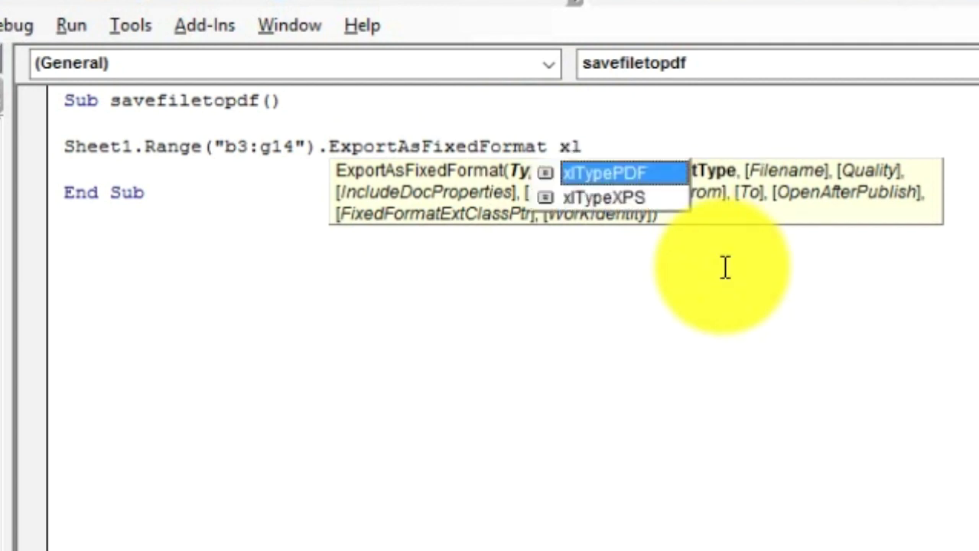
{"action": "key", "text": "Tab"}
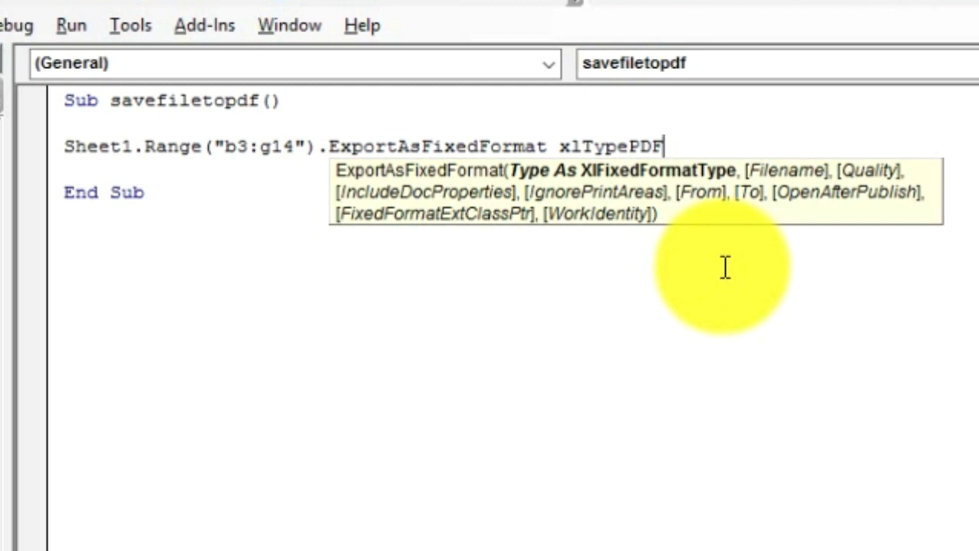
{"action": "type", "text": ","}
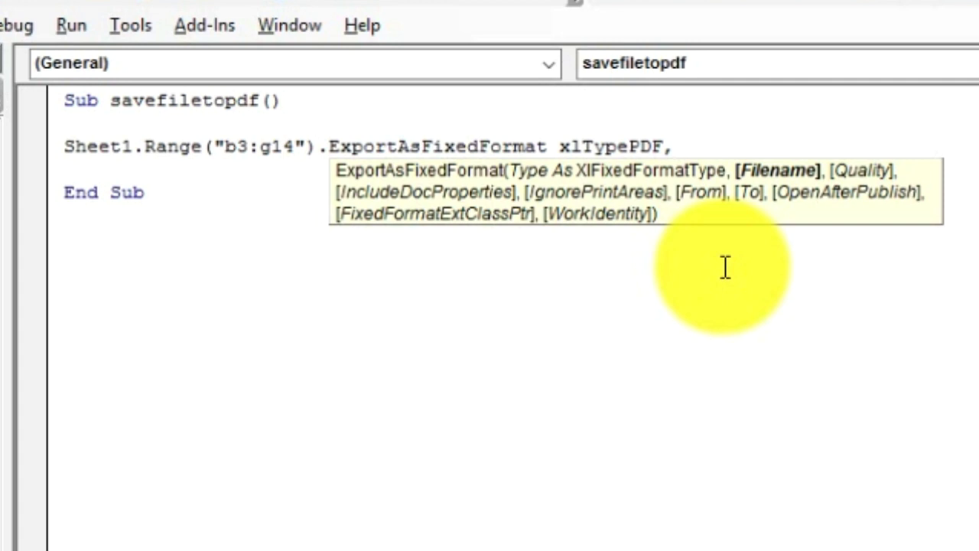
{"action": "type", "text": "ilename"}
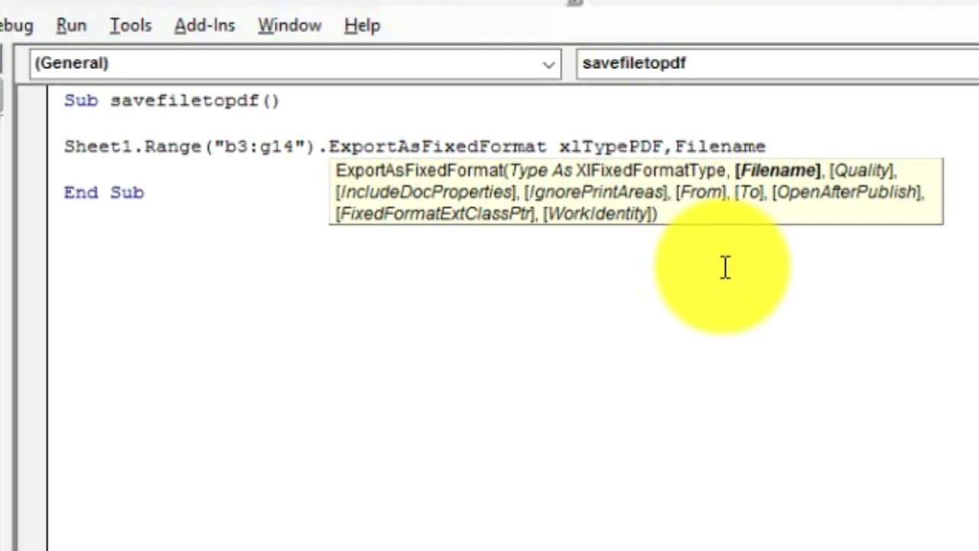
{"action": "type", "text": ":="}
{"action": "type", "text": "\""}
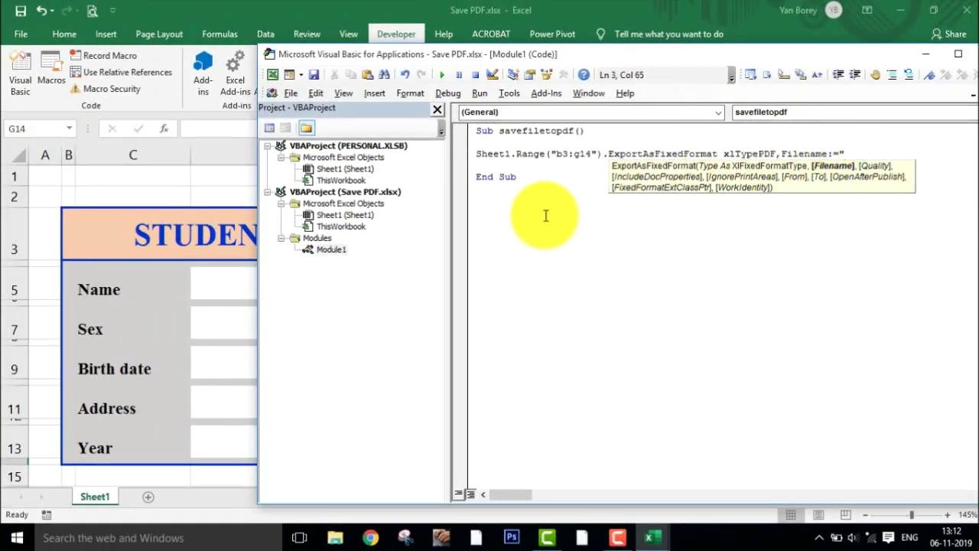
Step: Switch between the code editor and the worksheet, ending on the sheet at cell H3
{"action": "left_click", "coordinate": [180, 183]}
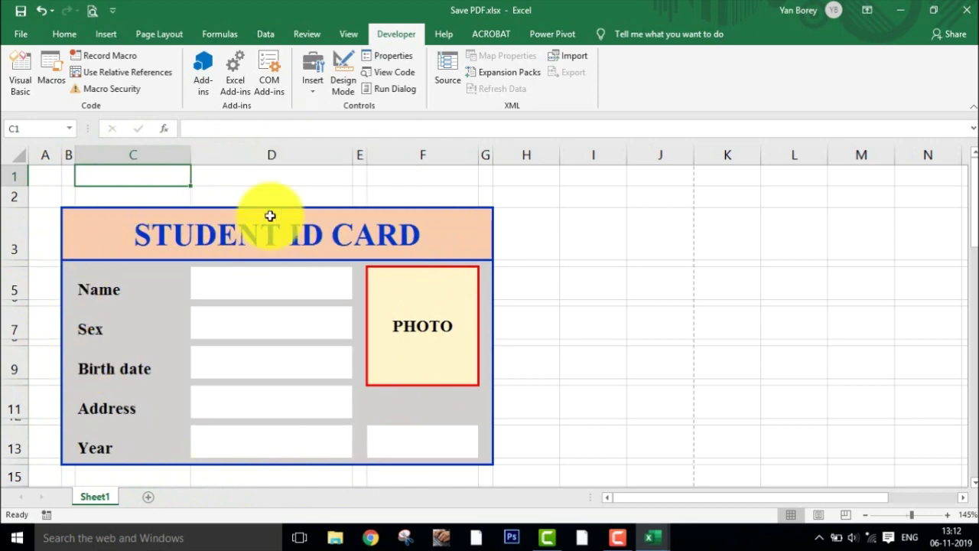
{"action": "mouse_move", "coordinate": [652, 537]}
{"action": "left_click", "coordinate": [767, 483]}
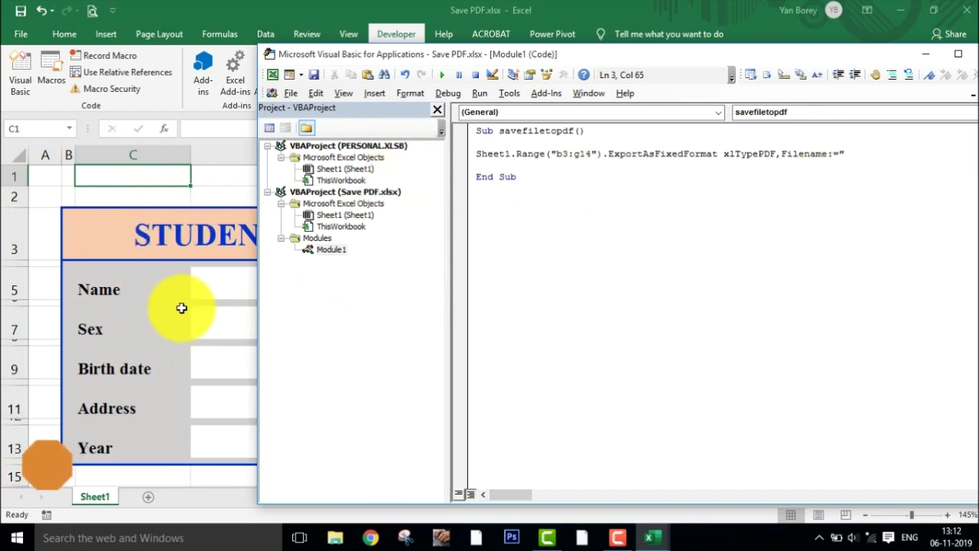
{"action": "left_click", "coordinate": [208, 177]}
{"action": "left_click", "coordinate": [525, 234]}
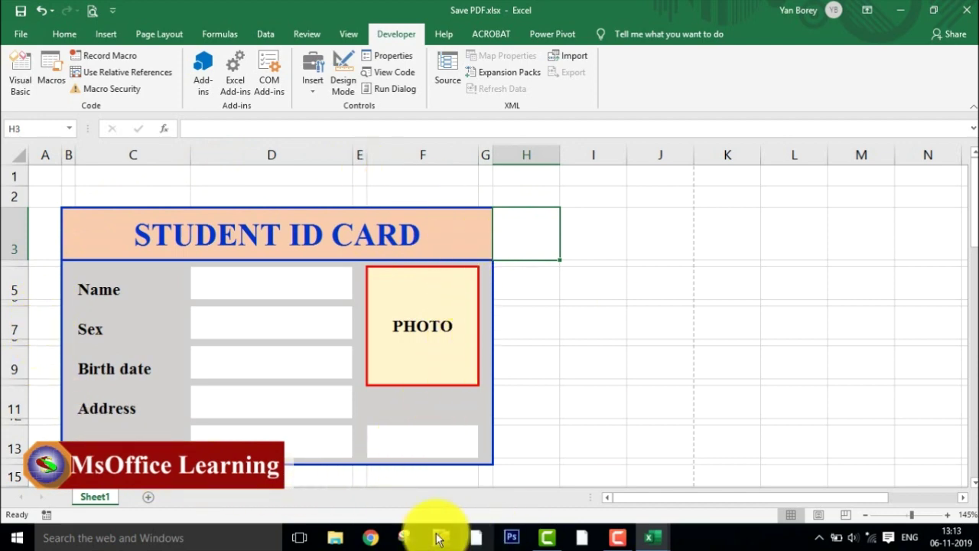
{"action": "left_click", "coordinate": [335, 538]}
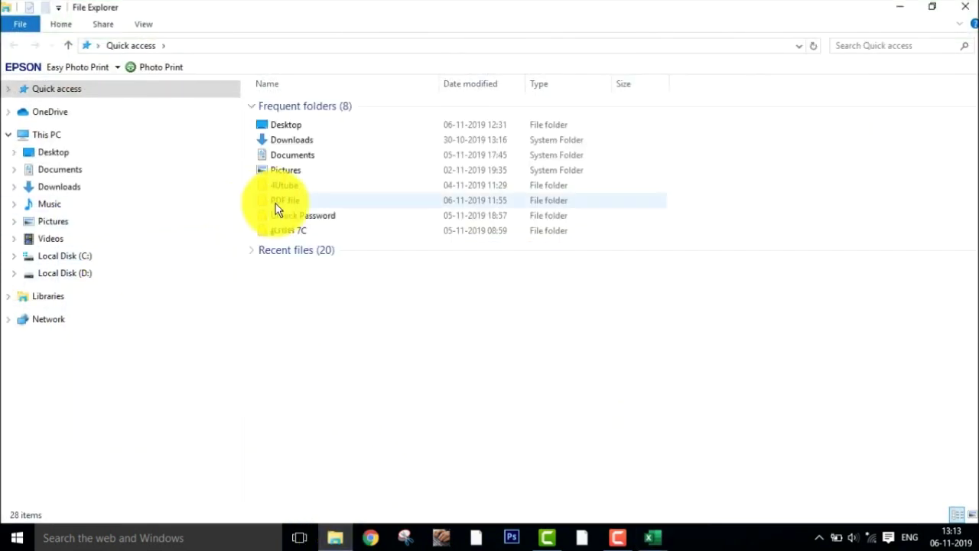
Step: Create a 'PDF File' folder inside D:\My File and open it
{"action": "left_click", "coordinate": [74, 273]}
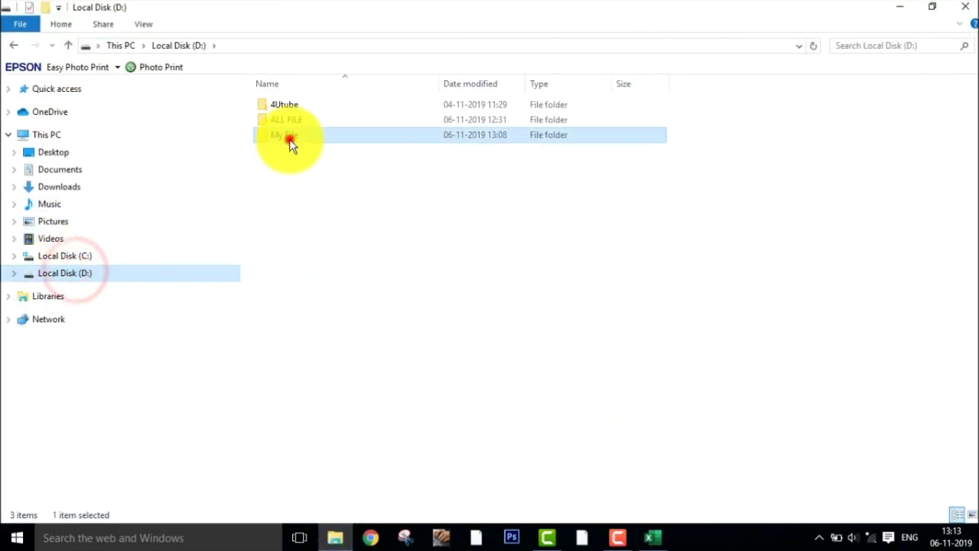
{"action": "double_click", "coordinate": [291, 136]}
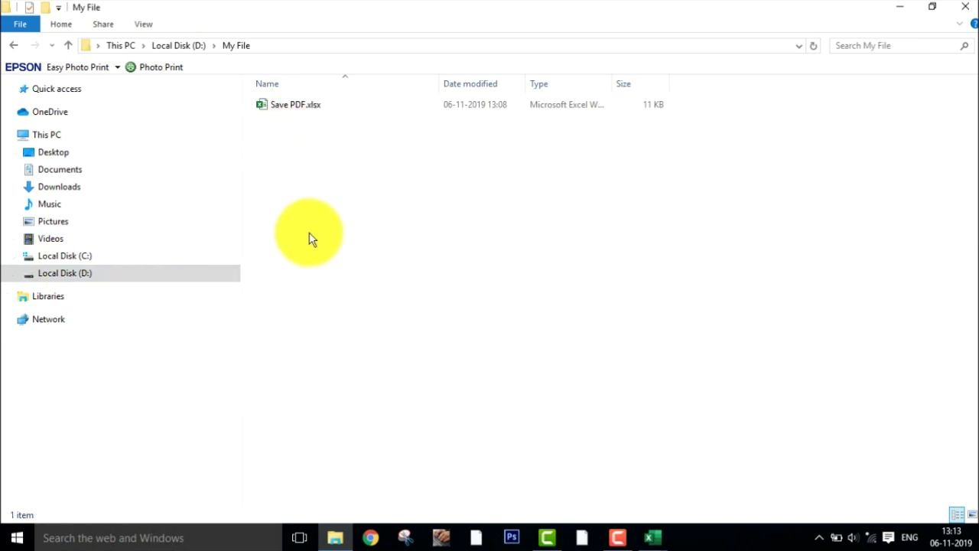
{"action": "key", "text": "ctrl+shift+n"}
{"action": "type", "text": "PDF File"}
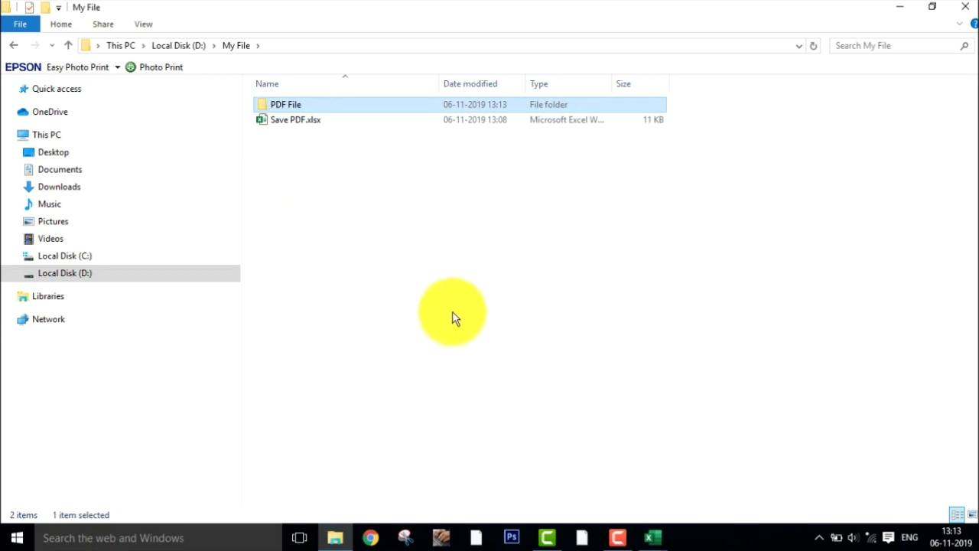
{"action": "double_click", "coordinate": [266, 105]}
{"action": "left_click", "coordinate": [13, 45]}
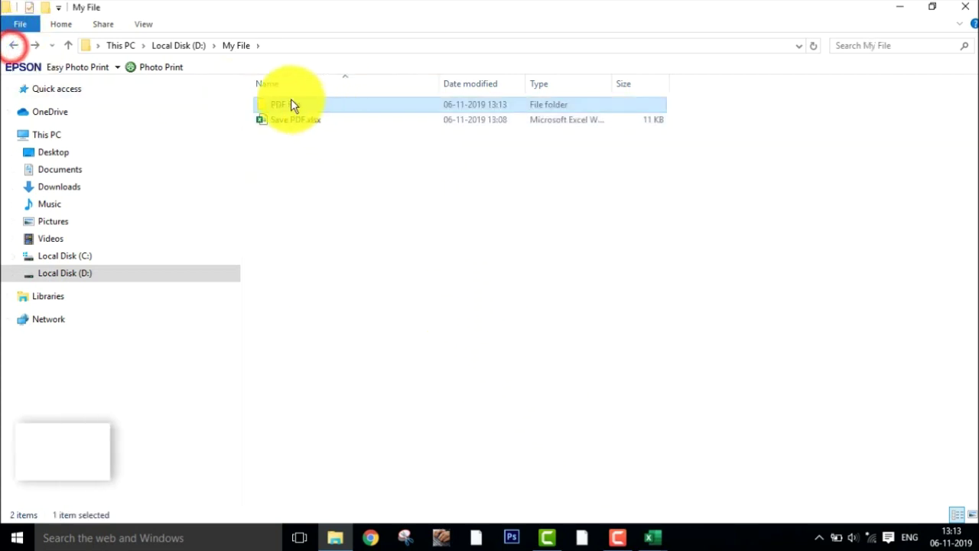
{"action": "double_click", "coordinate": [278, 104]}
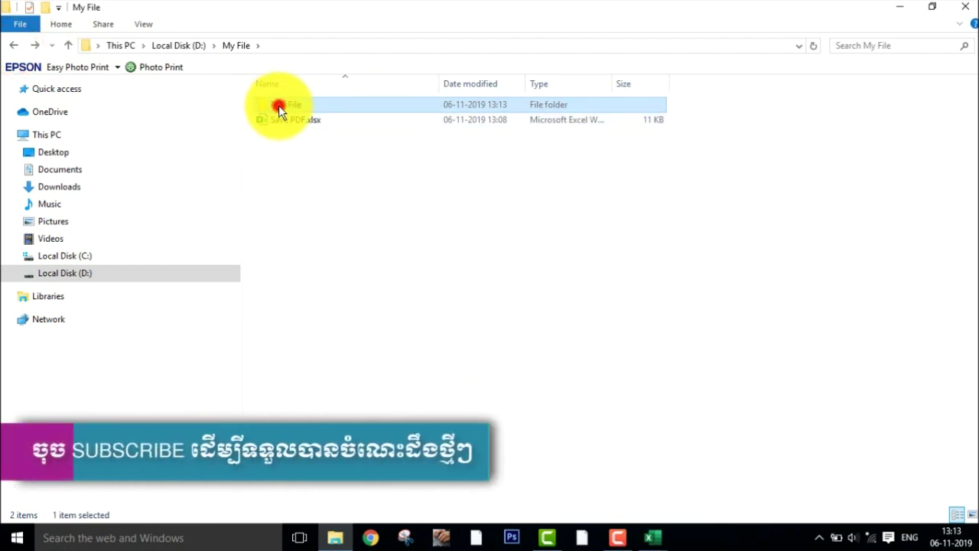
Step: Copy the PDF File folder's full path from the address bar and close File Explorer
{"action": "left_click", "coordinate": [313, 142]}
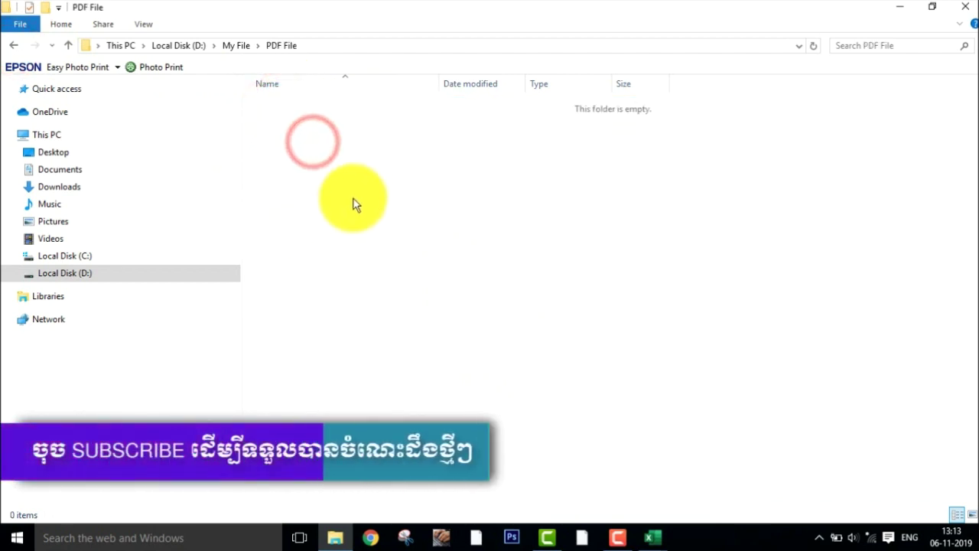
{"action": "left_click", "coordinate": [309, 47]}
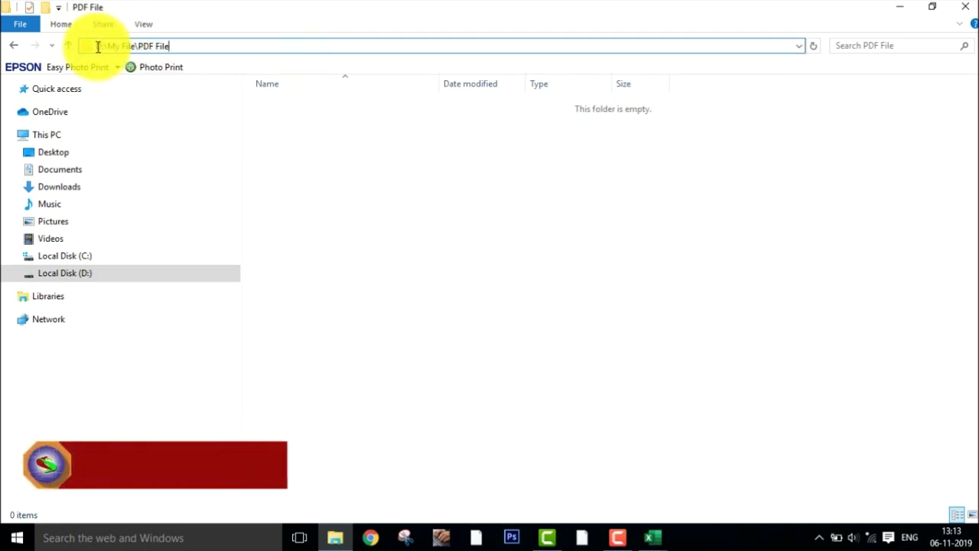
{"action": "left_click_drag", "start_coordinate": [178, 47], "coordinate": [119, 46]}
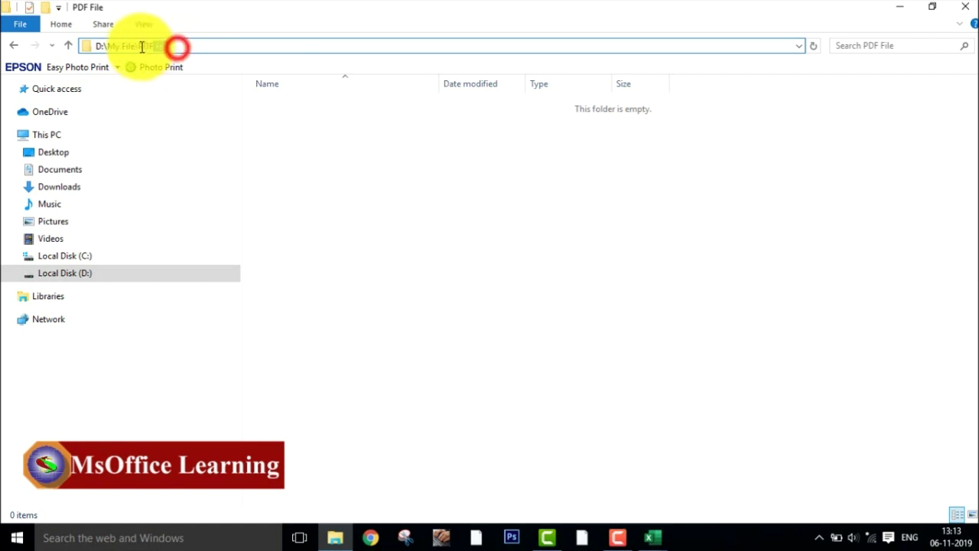
{"action": "right_click", "coordinate": [120, 46]}
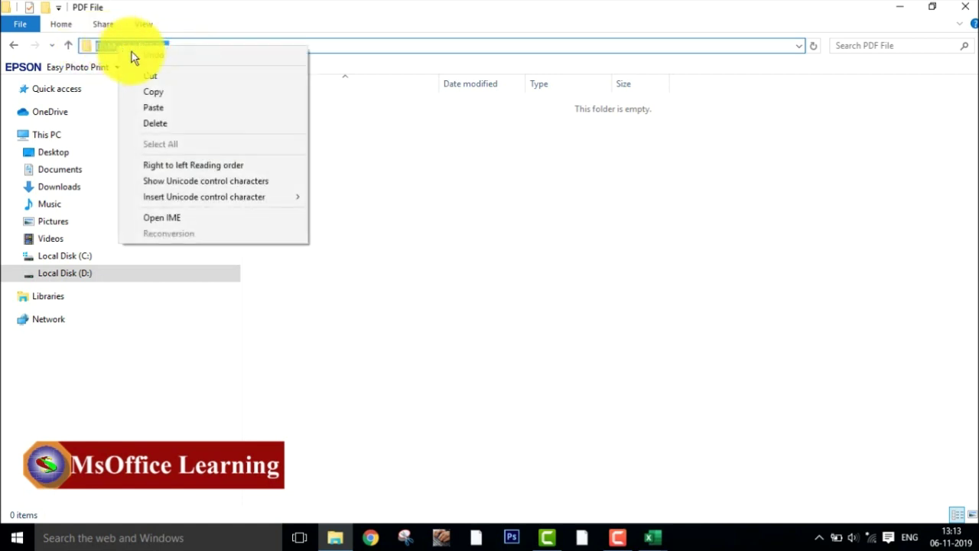
{"action": "left_click", "coordinate": [155, 92]}
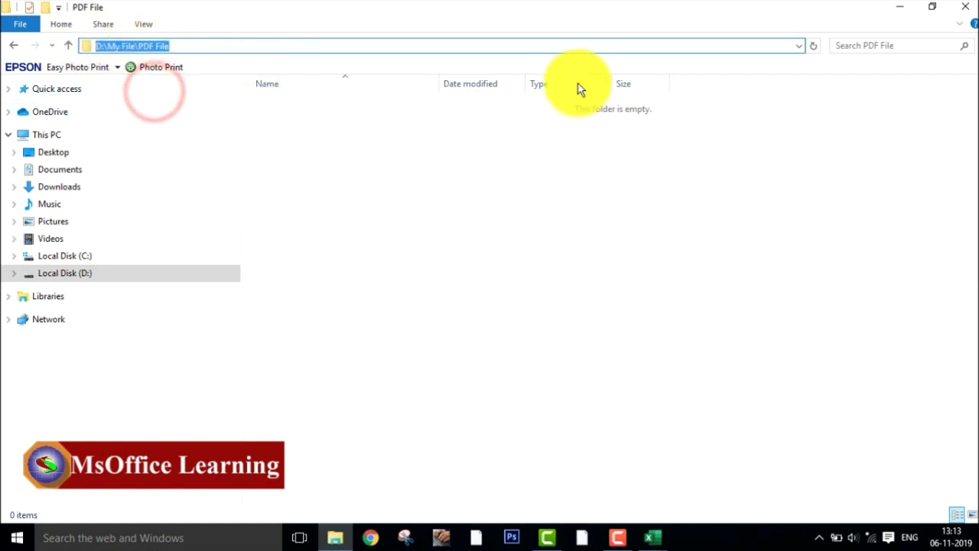
{"action": "left_click", "coordinate": [961, 11]}
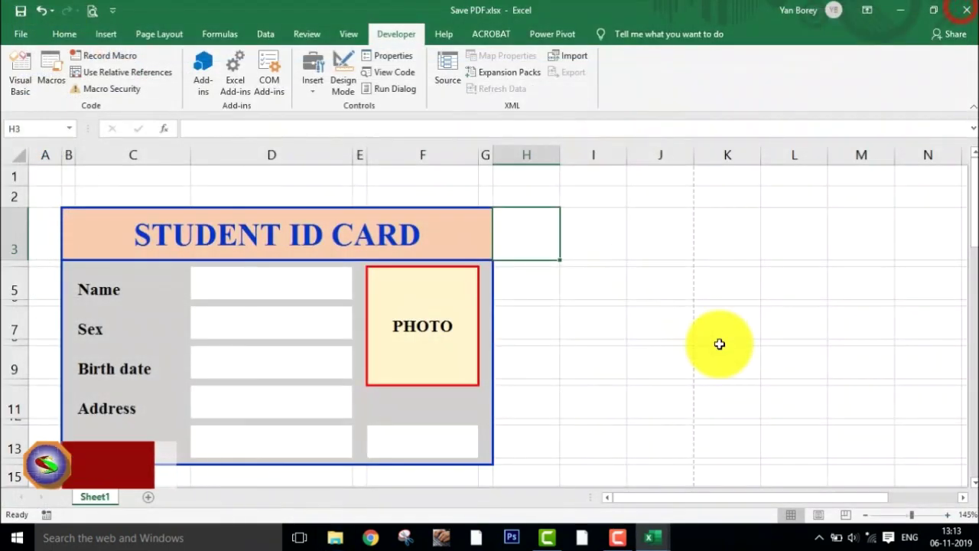
Step: Paste D:\My File\PDF File\ into the Filename argument and join it with &
{"action": "left_click", "coordinate": [666, 538]}
{"action": "left_click", "coordinate": [702, 490]}
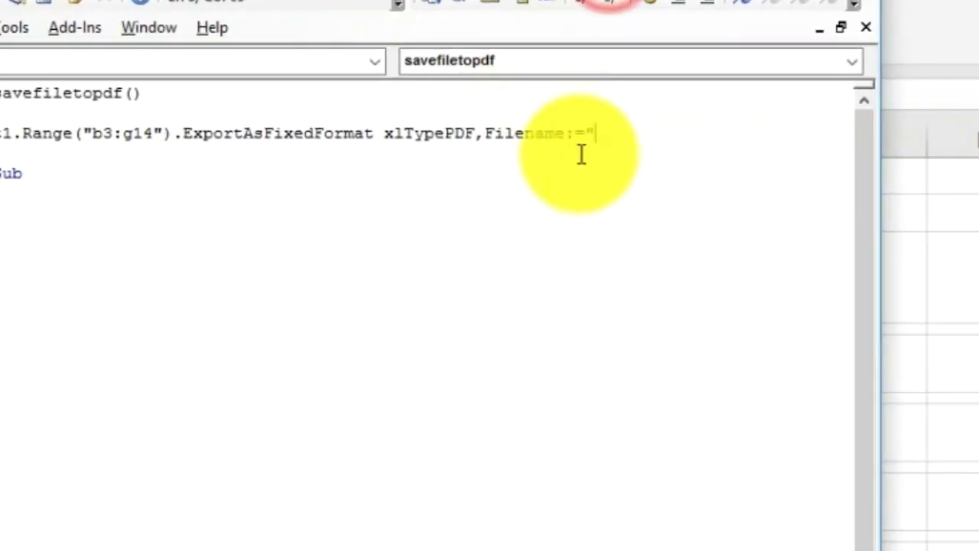
{"action": "right_click", "coordinate": [855, 140]}
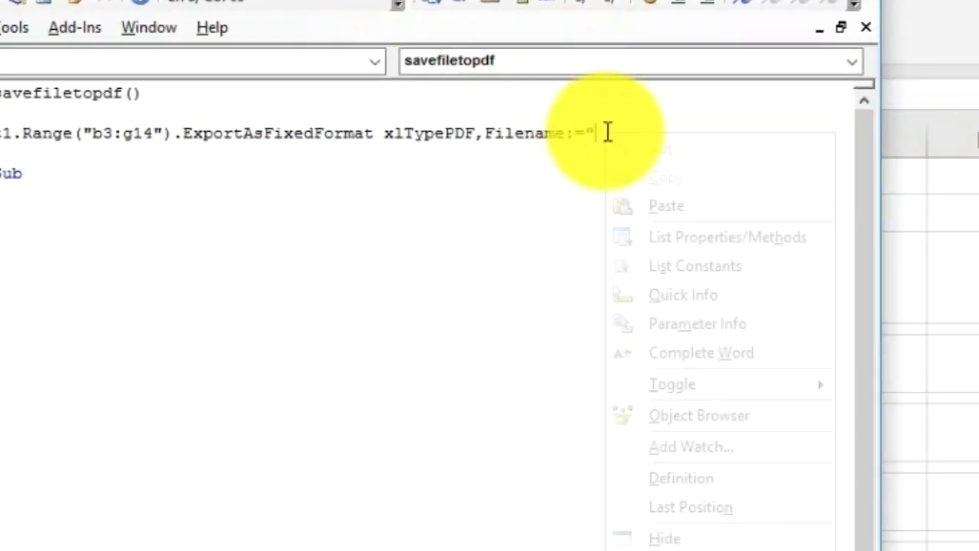
{"action": "left_click", "coordinate": [675, 208]}
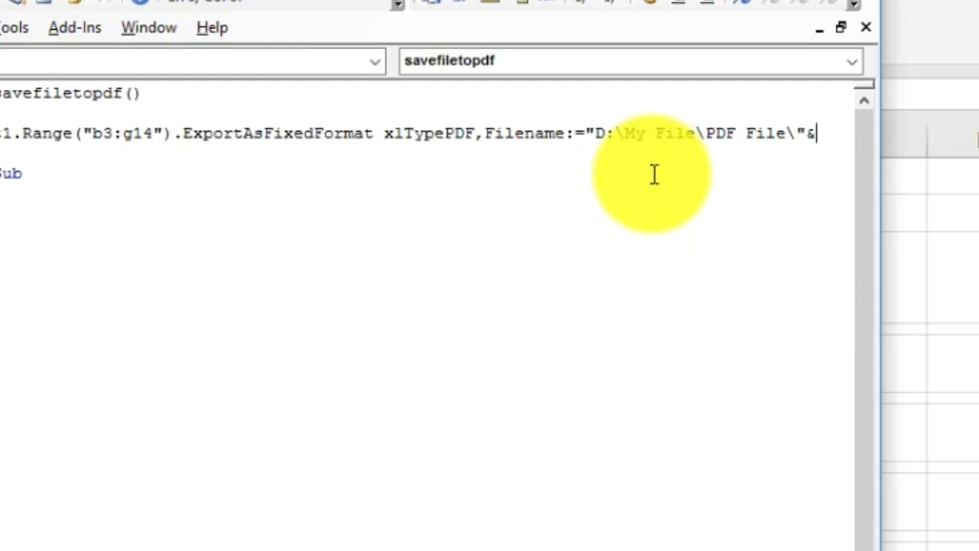
{"action": "key", "text": "BackSpace"}
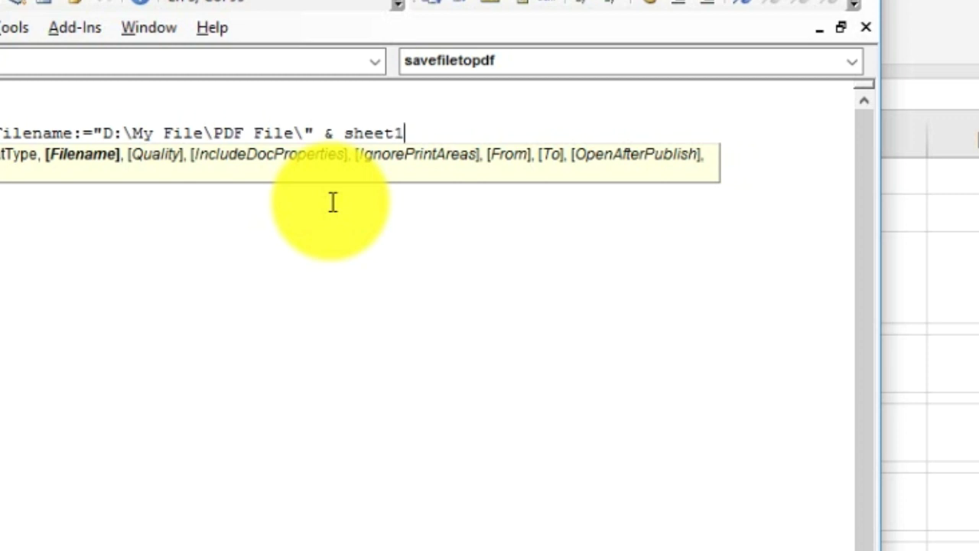
Step: Append sheet1.Range( after the ampersand
{"action": "type", "text": "."}
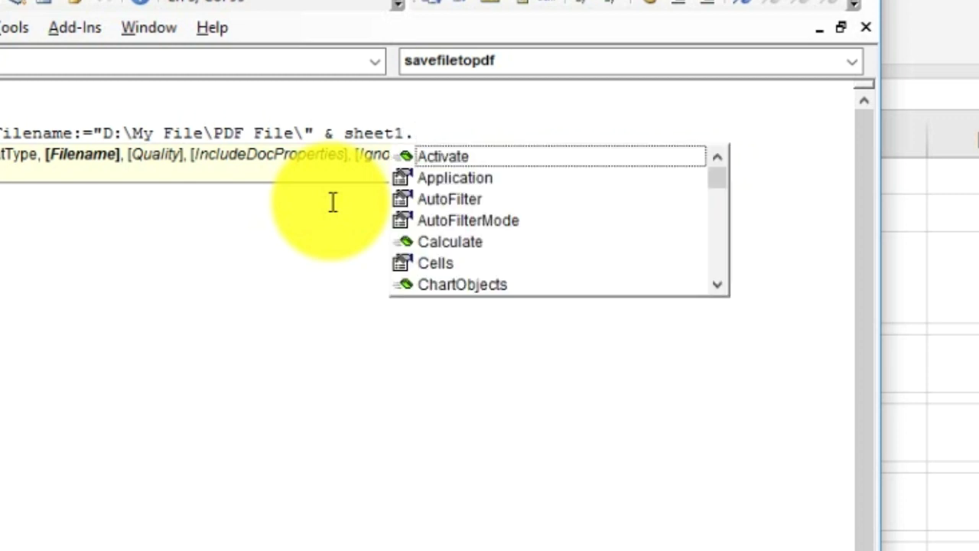
{"action": "type", "text": "t"}
{"action": "key", "text": "BackSpace"}
{"action": "type", "text": "Ra"}
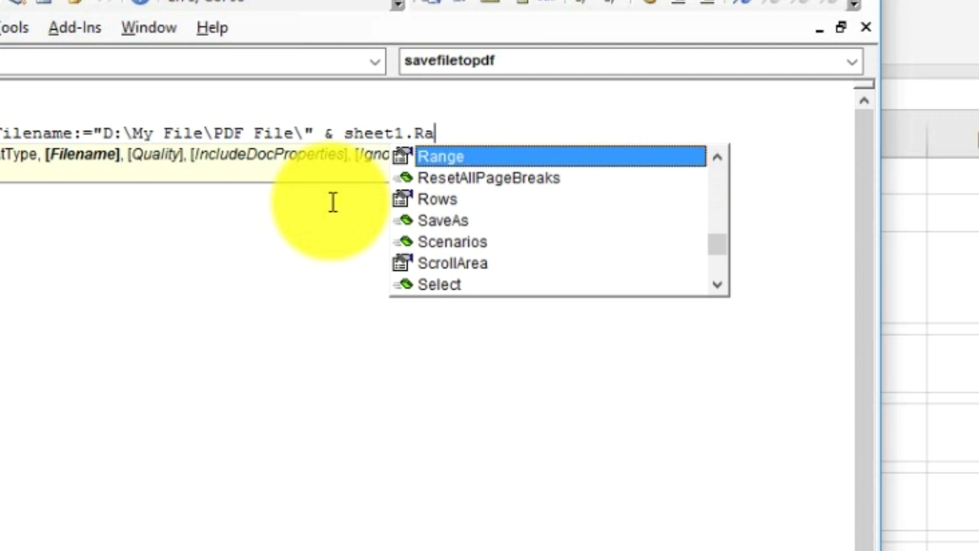
{"action": "key", "text": "Tab"}
{"action": "type", "text": "("}
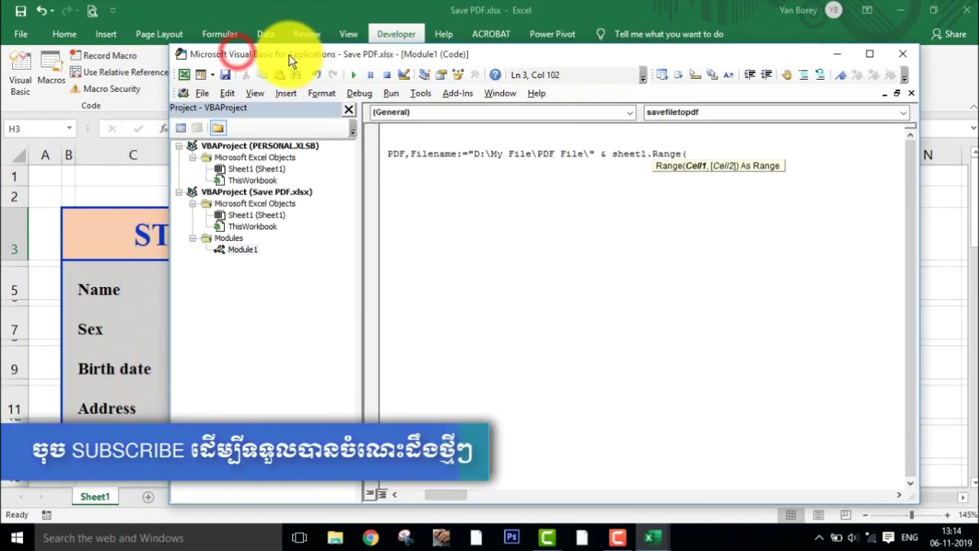
Step: Drag the VBA editor aside and bring the Student ID Card worksheet to the front
{"action": "left_click_drag", "start_coordinate": [243, 51], "coordinate": [469, 125]}
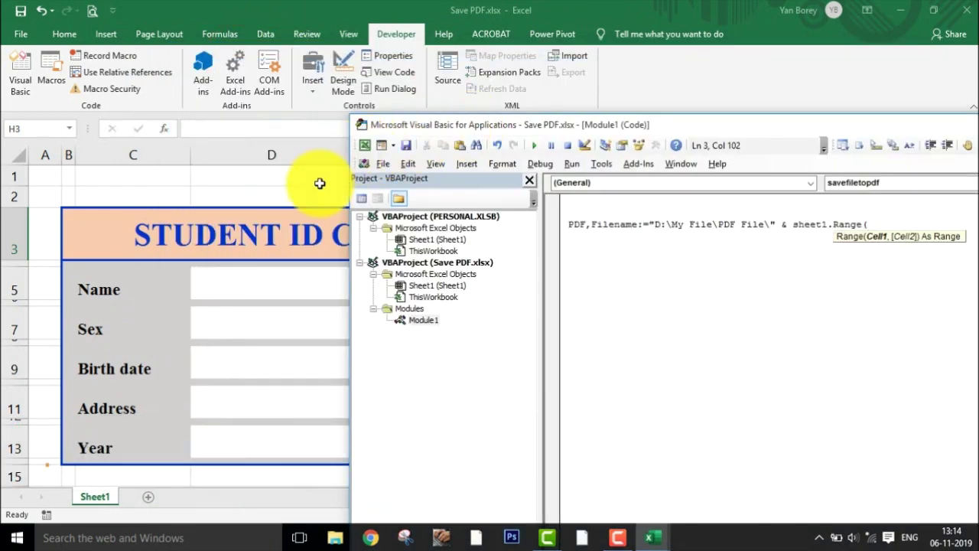
{"action": "left_click", "coordinate": [318, 181]}
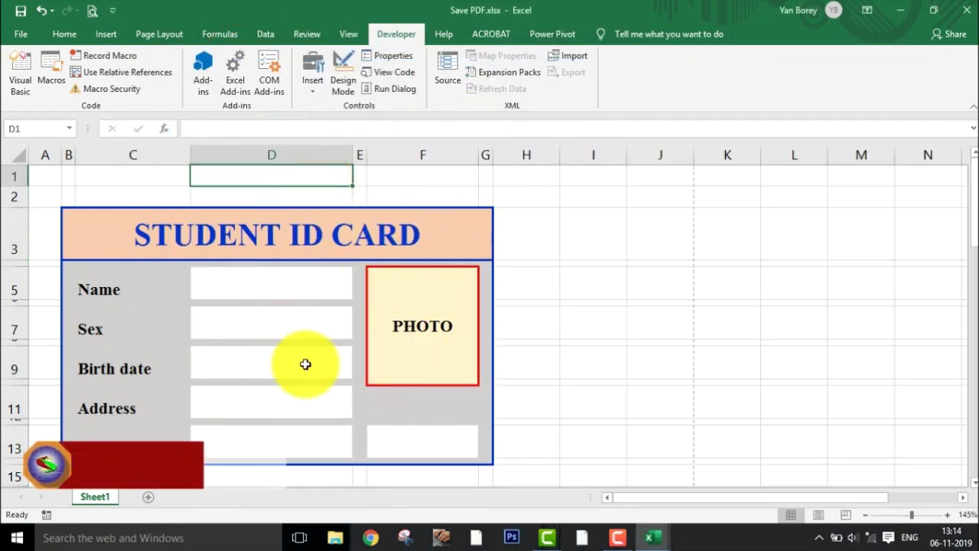
{"action": "scroll", "coordinate": [402, 283], "scroll_direction": "down", "scroll_amount": 1}
{"action": "scroll", "coordinate": [404, 284], "scroll_direction": "up", "scroll_amount": 1}
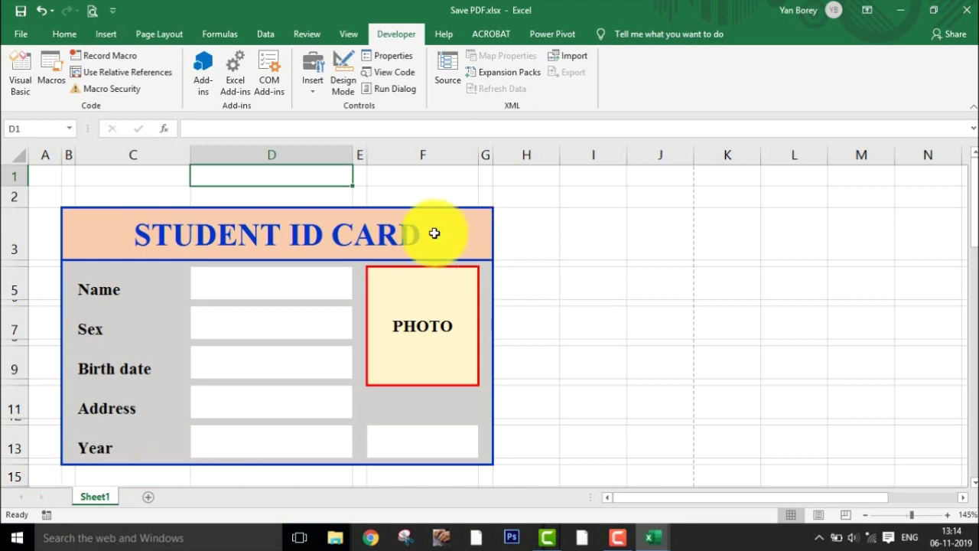
{"action": "scroll", "coordinate": [526, 306], "scroll_direction": "down", "scroll_amount": 1}
{"action": "scroll", "coordinate": [536, 321], "scroll_direction": "up", "scroll_amount": 1}
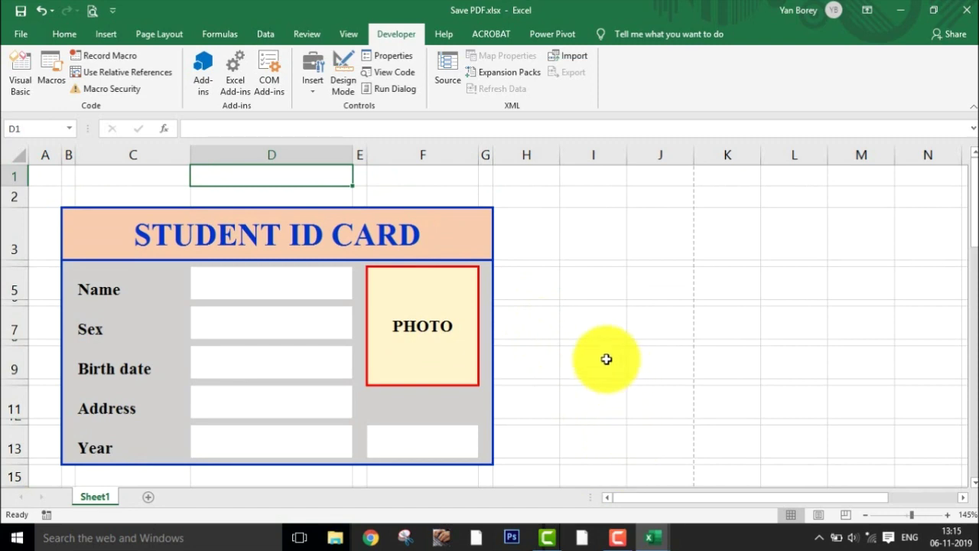
{"action": "scroll", "coordinate": [605, 358], "scroll_direction": "down", "scroll_amount": 1}
{"action": "scroll", "coordinate": [606, 358], "scroll_direction": "up", "scroll_amount": 1}
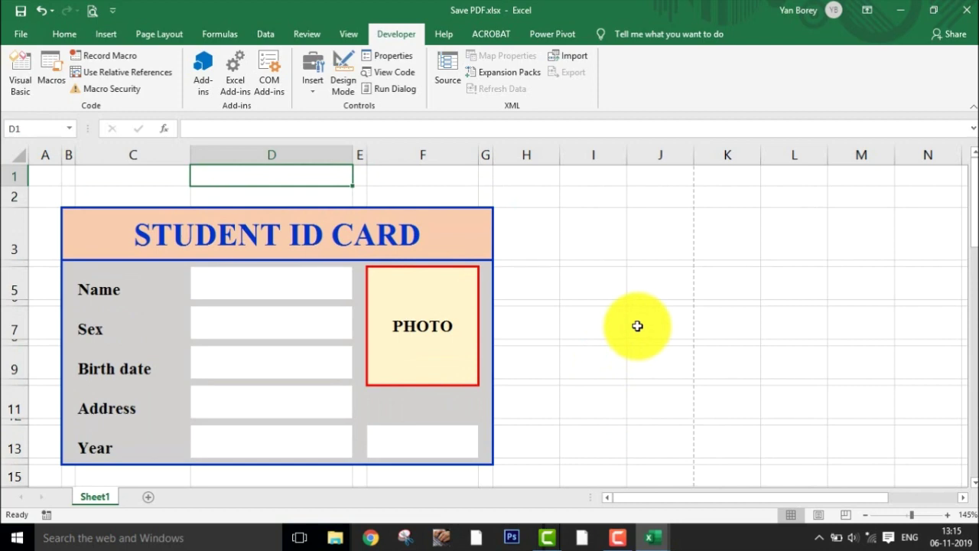
{"action": "left_click", "coordinate": [337, 537]}
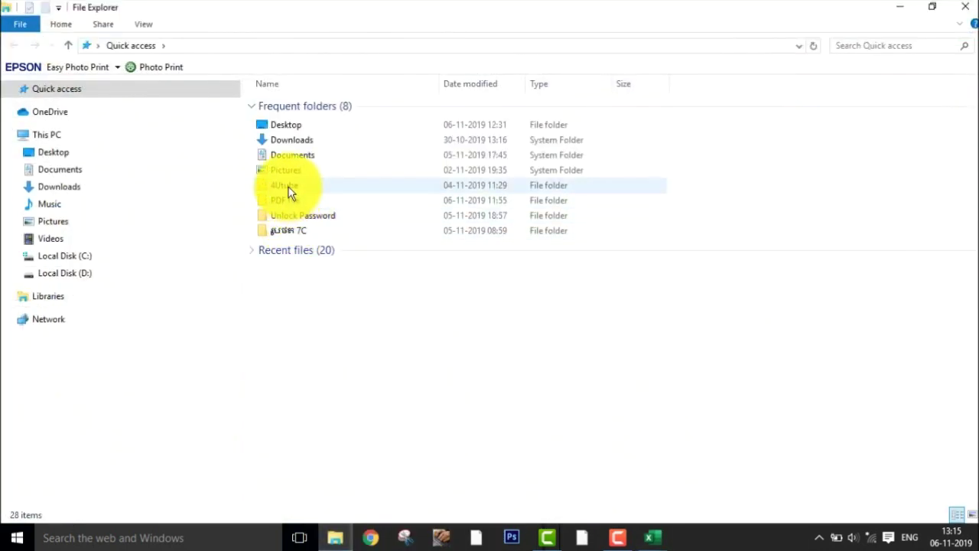
Step: Browse the 4Utube folder, then open Documents from Quick access
{"action": "double_click", "coordinate": [289, 191]}
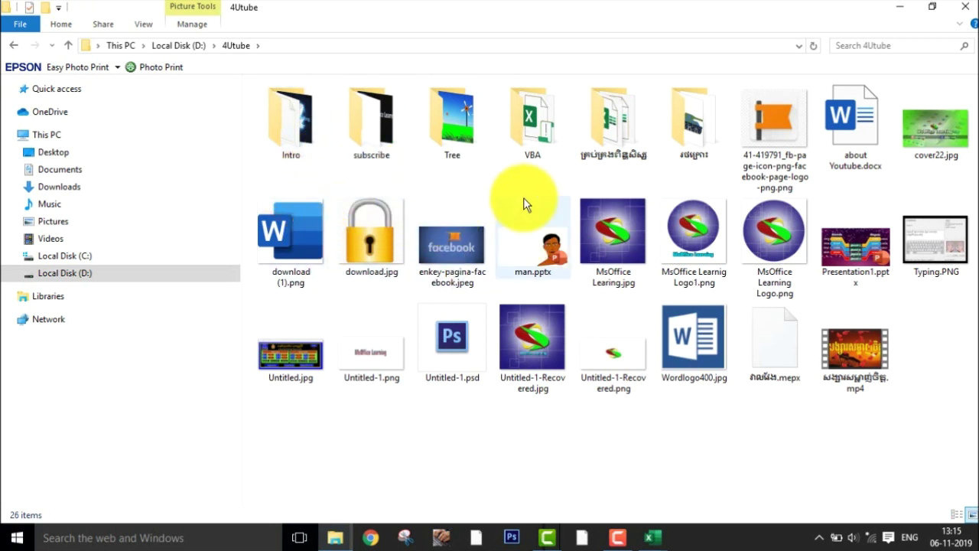
{"action": "left_click", "coordinate": [8, 41]}
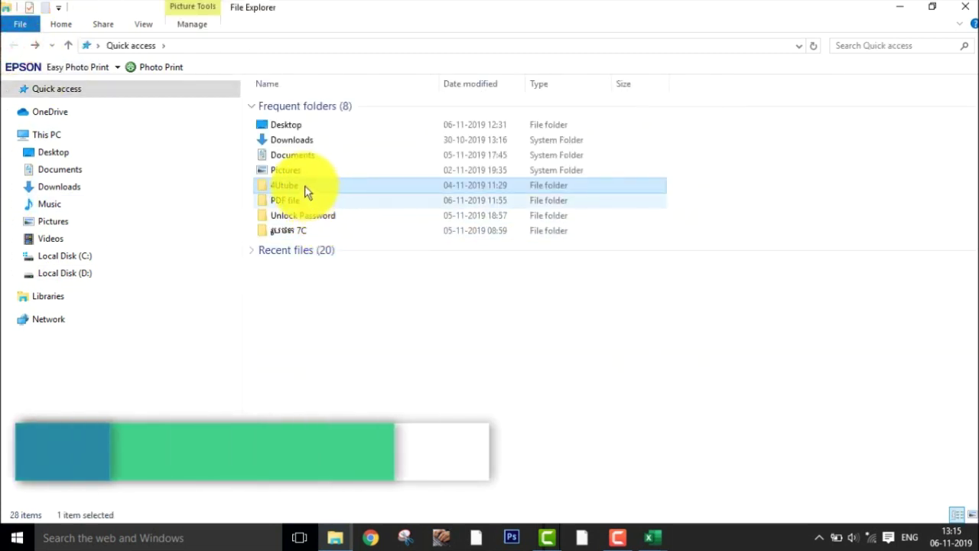
{"action": "double_click", "coordinate": [298, 157]}
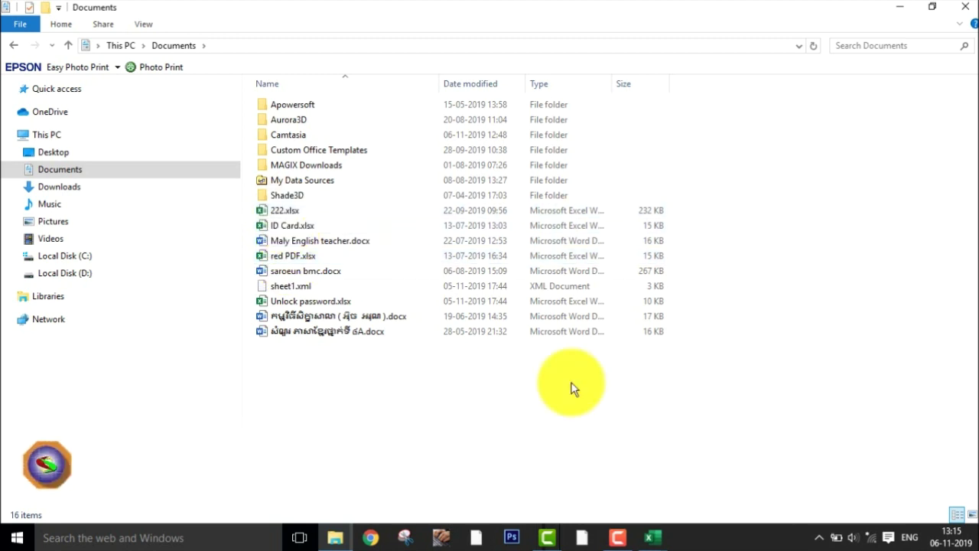
Step: Switch to the VBA code editor, then back to the Save PDF workbook
{"action": "left_click", "coordinate": [650, 537]}
{"action": "left_click", "coordinate": [724, 501]}
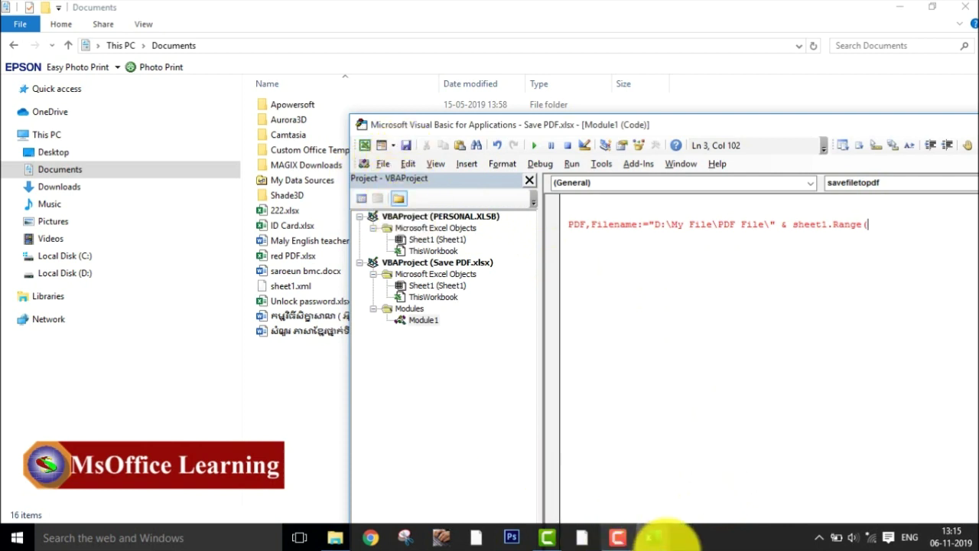
{"action": "left_click", "coordinate": [650, 537]}
{"action": "left_click", "coordinate": [599, 495]}
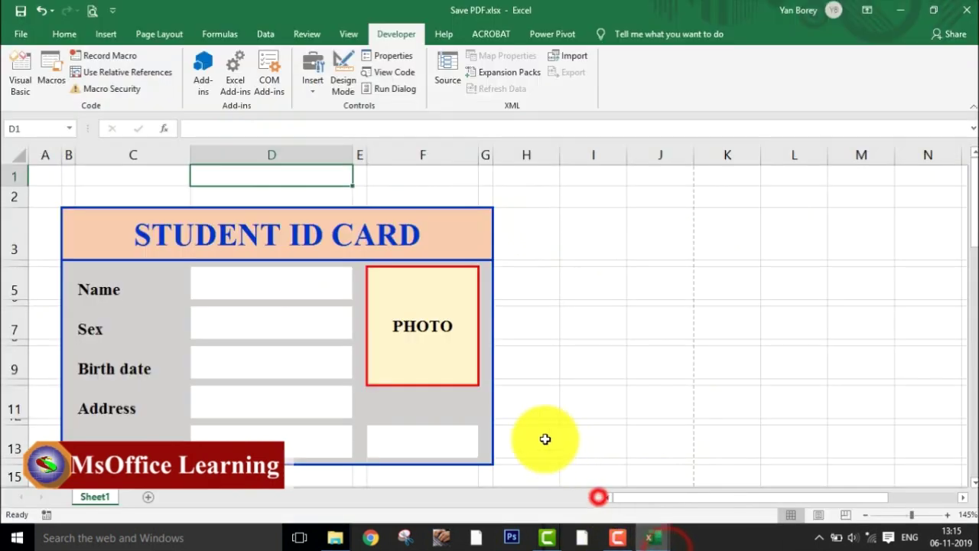
{"action": "left_click", "coordinate": [267, 288]}
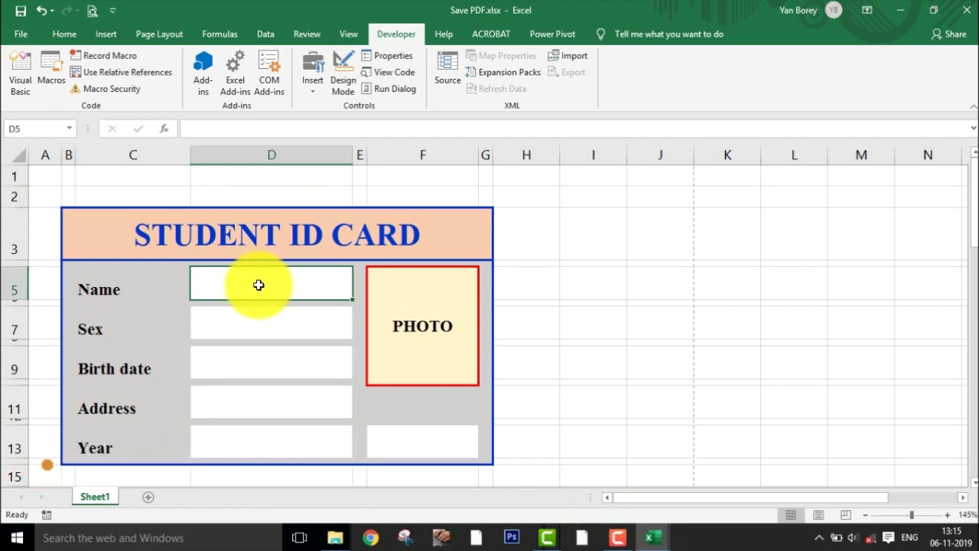
{"action": "left_click", "coordinate": [421, 445]}
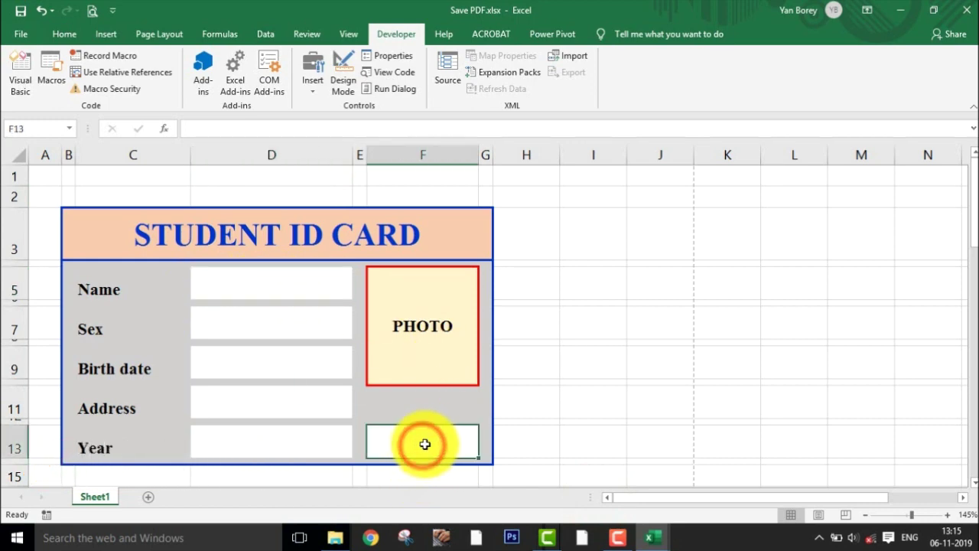
{"action": "left_click", "coordinate": [264, 287]}
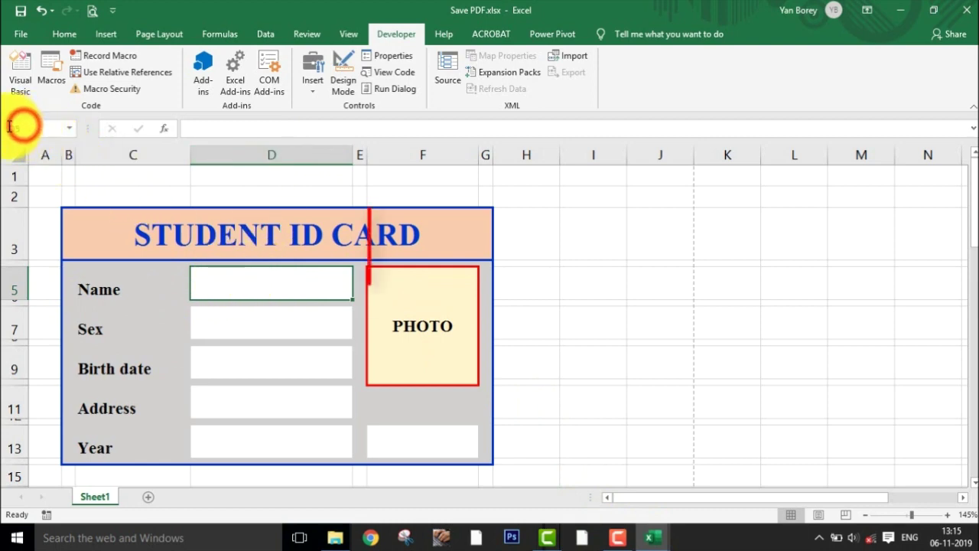
{"action": "left_click", "coordinate": [243, 355]}
{"action": "left_click", "coordinate": [237, 285]}
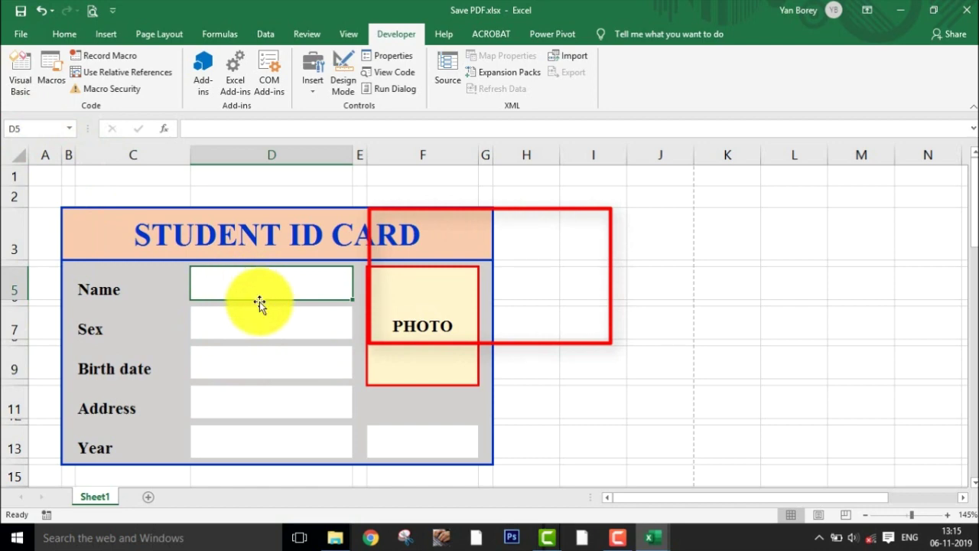
{"action": "type", "text": "sasa"}
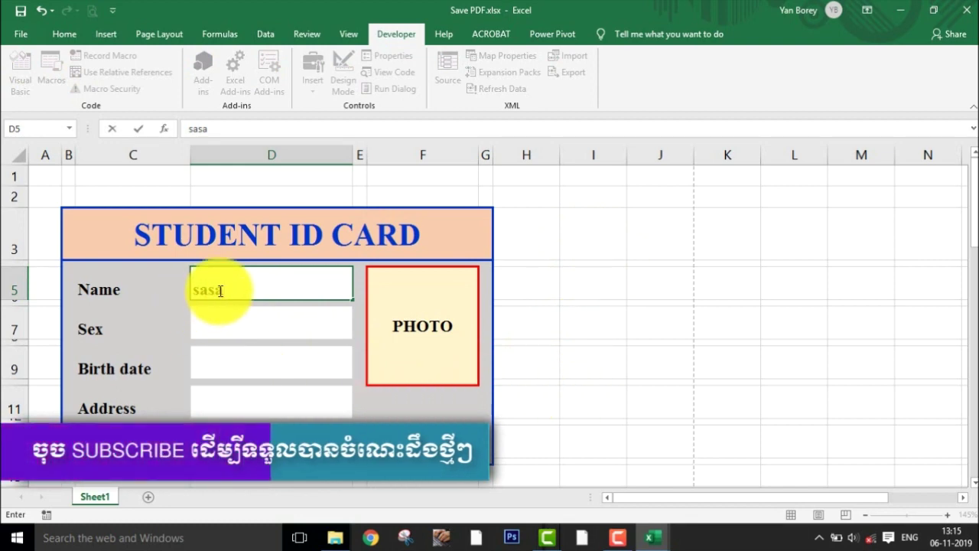
{"action": "key", "text": "BackSpace"}
{"action": "key", "text": "BackSpace"}
{"action": "key", "text": "BackSpace"}
{"action": "key", "text": "BackSpace"}
{"action": "type", "text": "dat"}
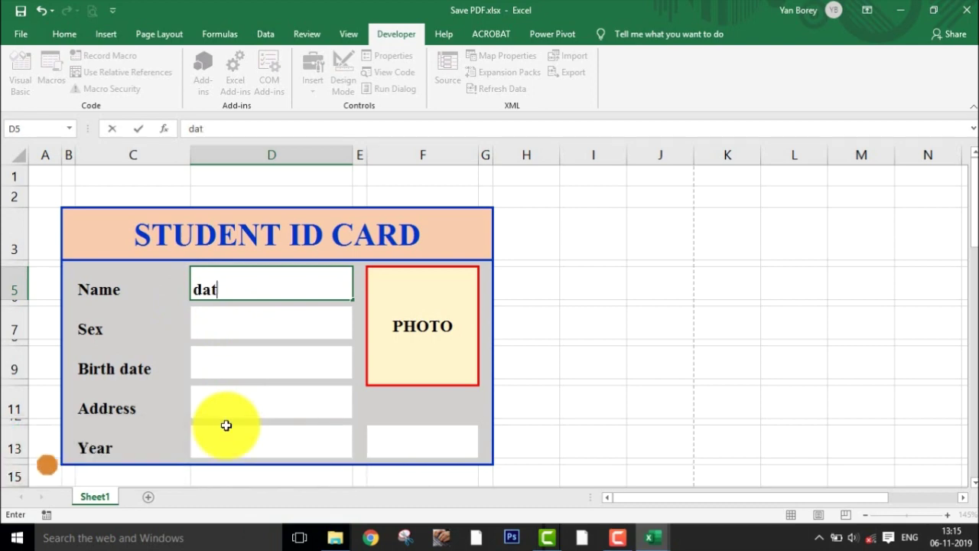
{"action": "key", "text": "BackSpace"}
{"action": "type", "text": "tr"}
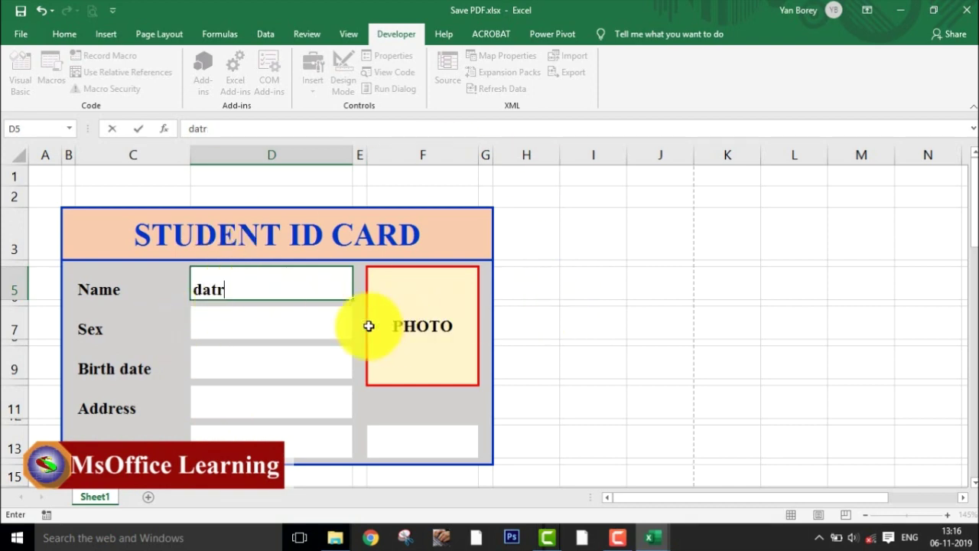
{"action": "key", "text": "BackSpace"}
{"action": "key", "text": "BackSpace"}
{"action": "key", "text": "BackSpace"}
{"action": "key", "text": "BackSpace"}
{"action": "left_click", "coordinate": [262, 341]}
{"action": "left_click", "coordinate": [250, 281]}
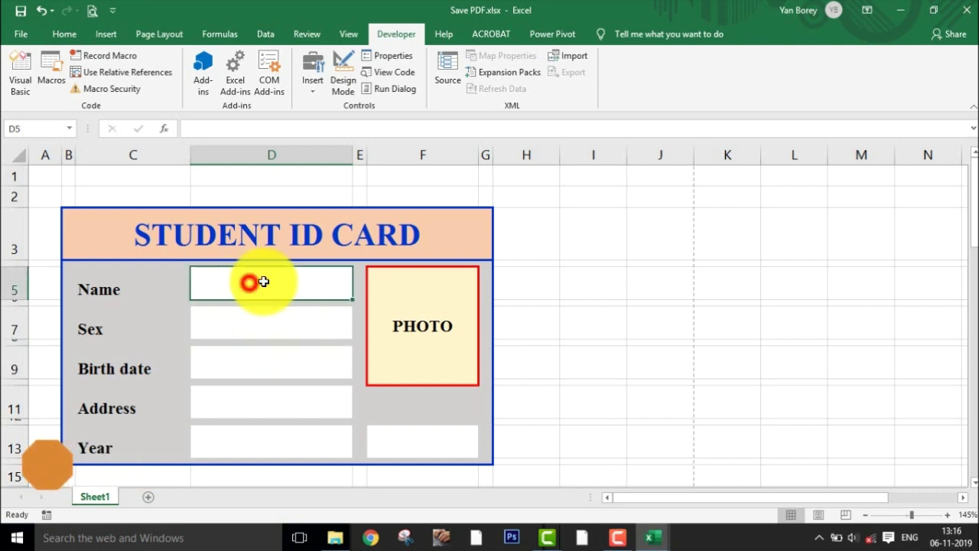
{"action": "left_click", "coordinate": [23, 129]}
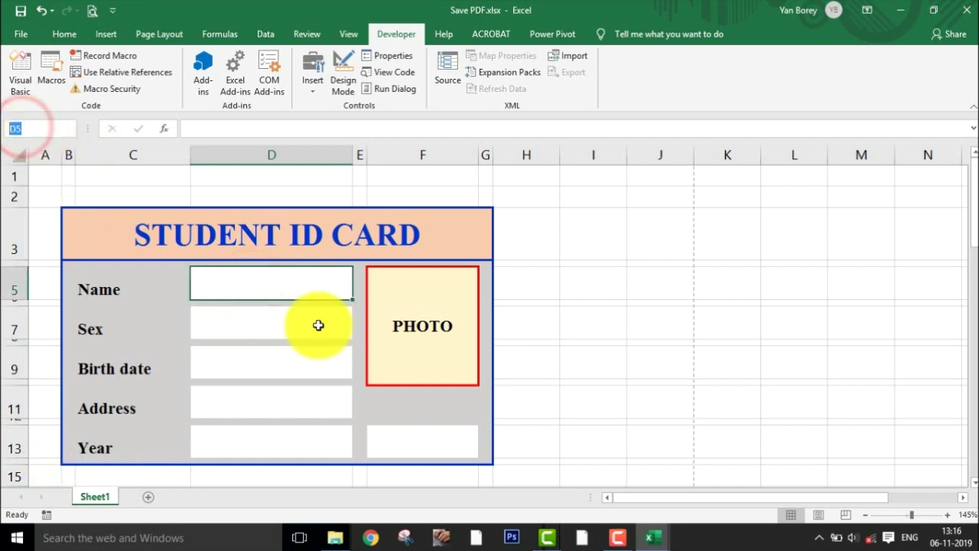
{"action": "left_click", "coordinate": [273, 298]}
{"action": "mouse_move", "coordinate": [652, 538]}
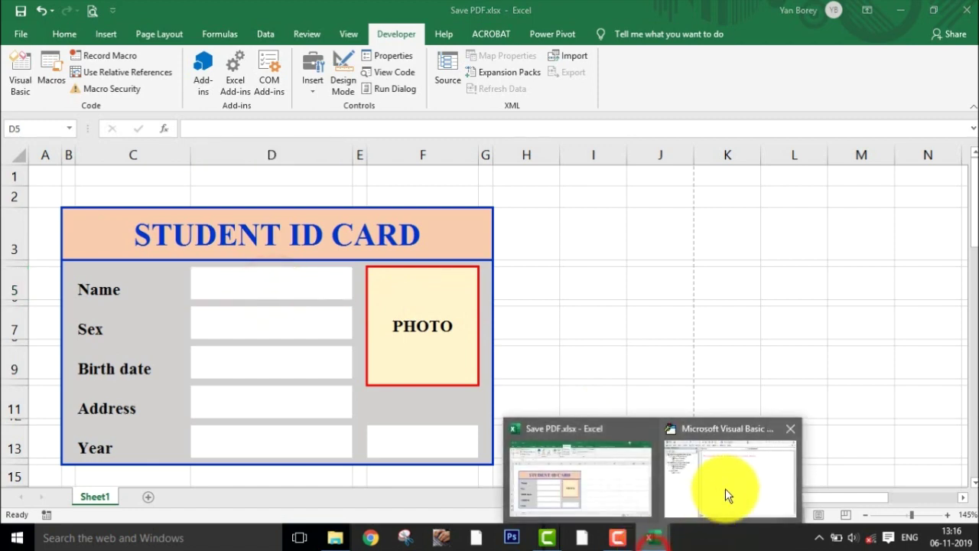
{"action": "left_click", "coordinate": [725, 488]}
Step: Complete the Filename argument with "d5").Value, after Range(
{"action": "left_click", "coordinate": [874, 222]}
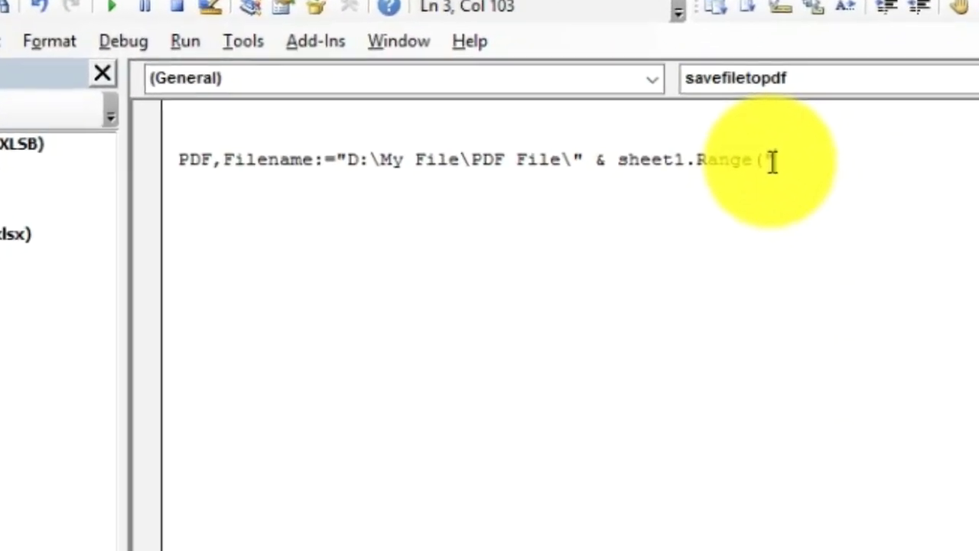
{"action": "type", "text": "\"d5"}
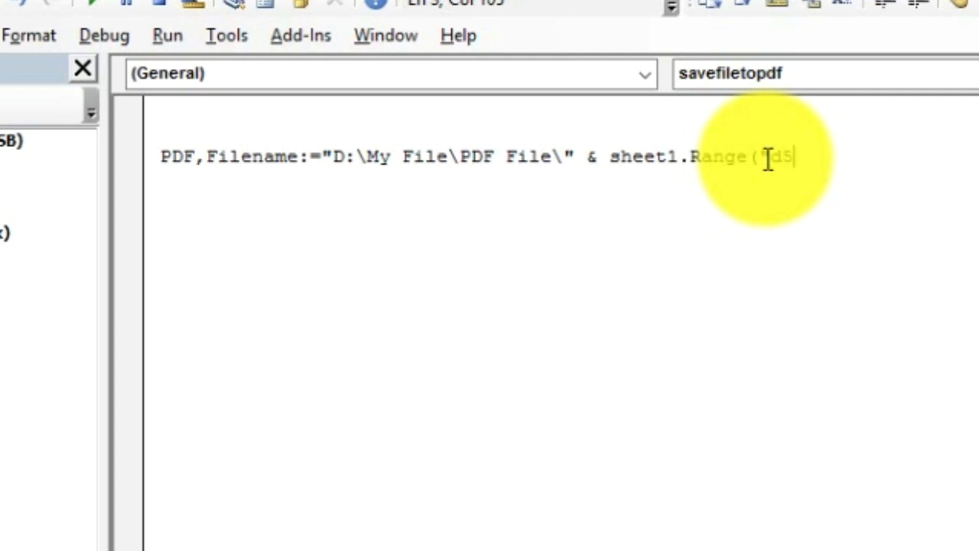
{"action": "type", "text": "\")"}
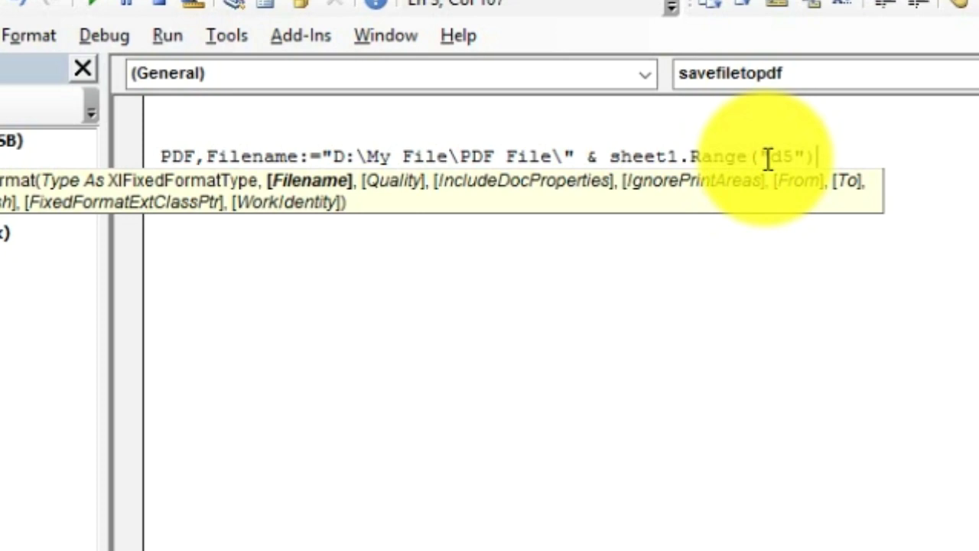
{"action": "type", "text": "."}
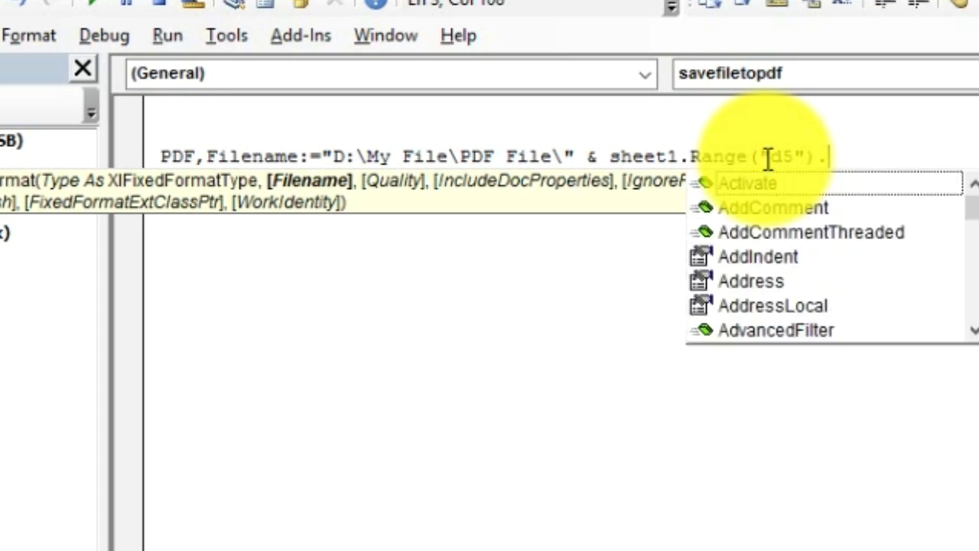
{"action": "type", "text": "Val"}
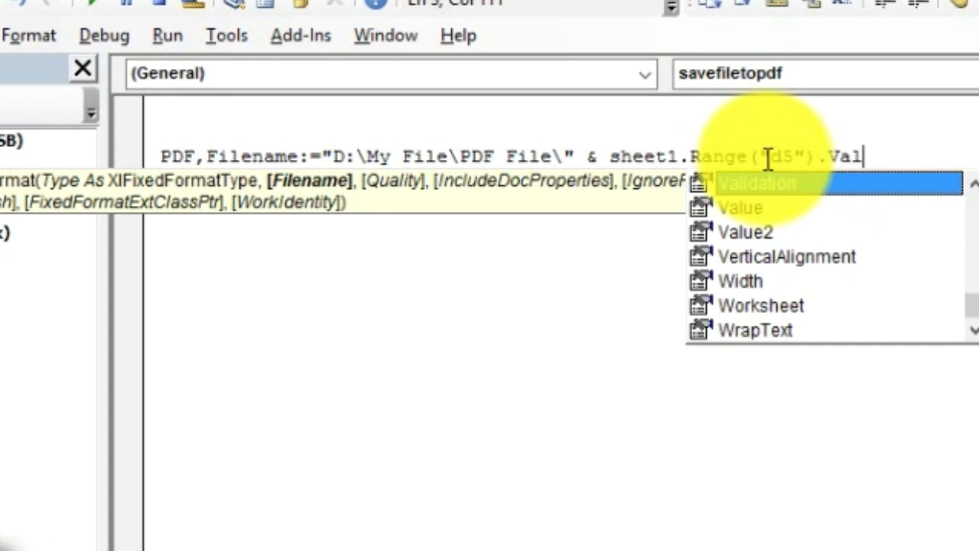
{"action": "type", "text": "ue"}
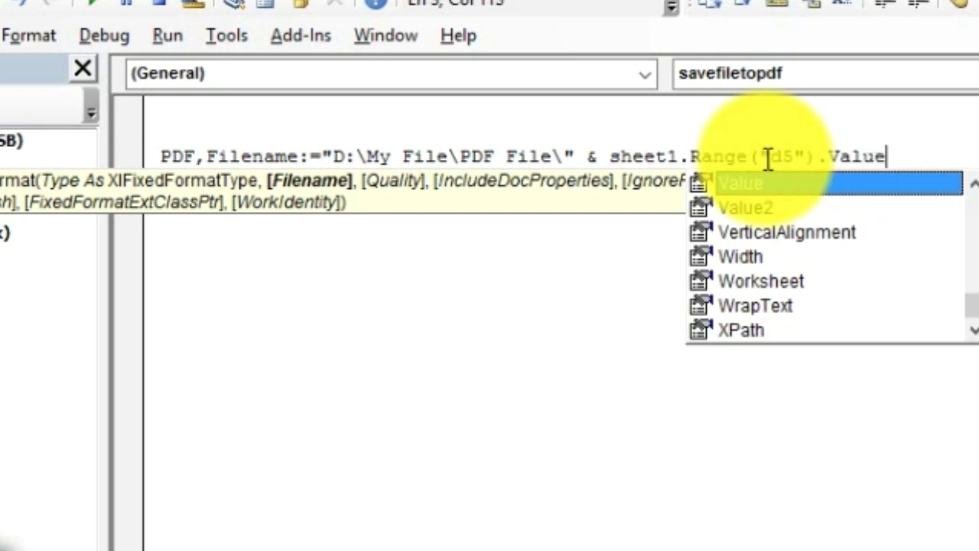
{"action": "type", "text": ",opena"}
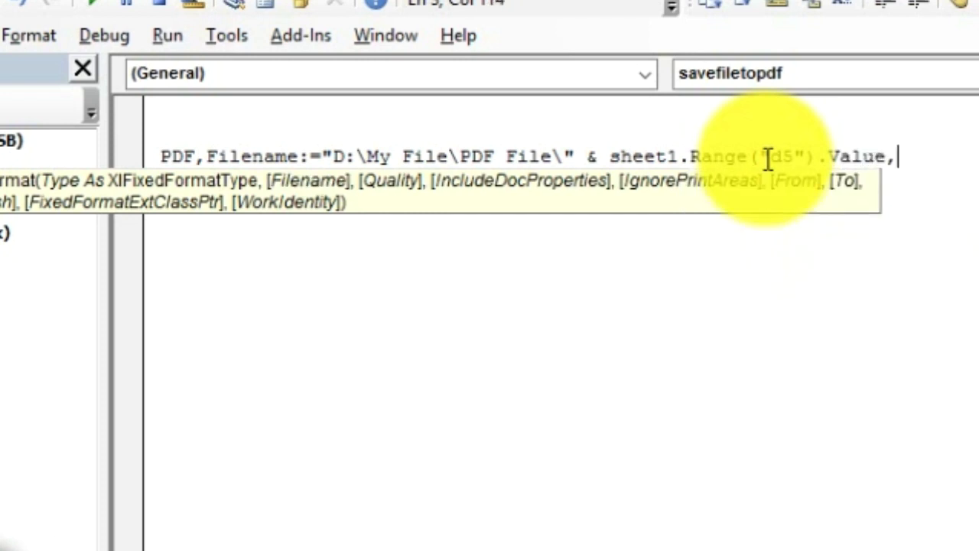
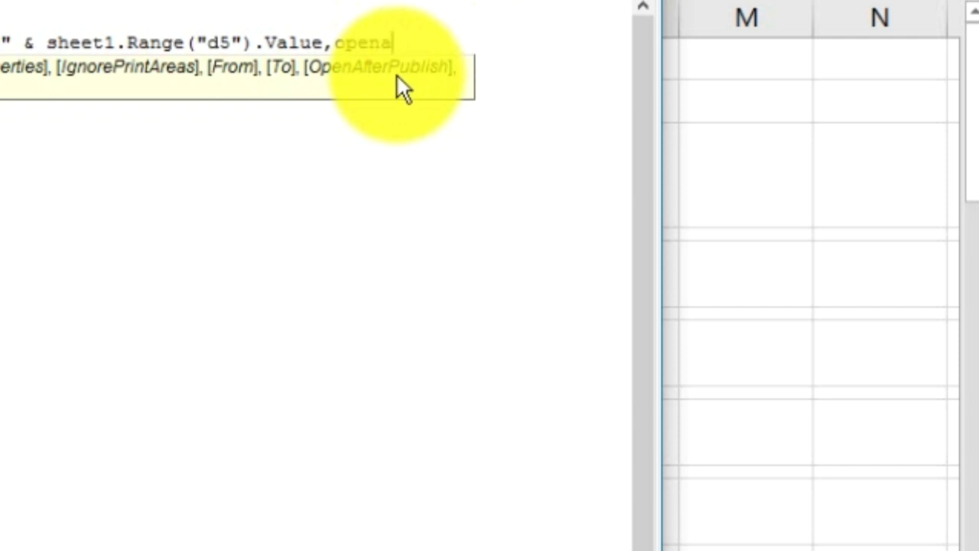
Step: Append OpenAfterPublish:=True after the filename in Module1's ExportAsFixedFormat line
{"action": "type", "text": "fter"}
{"action": "type", "text": "pu"}
{"action": "key", "text": "BackSpace"}
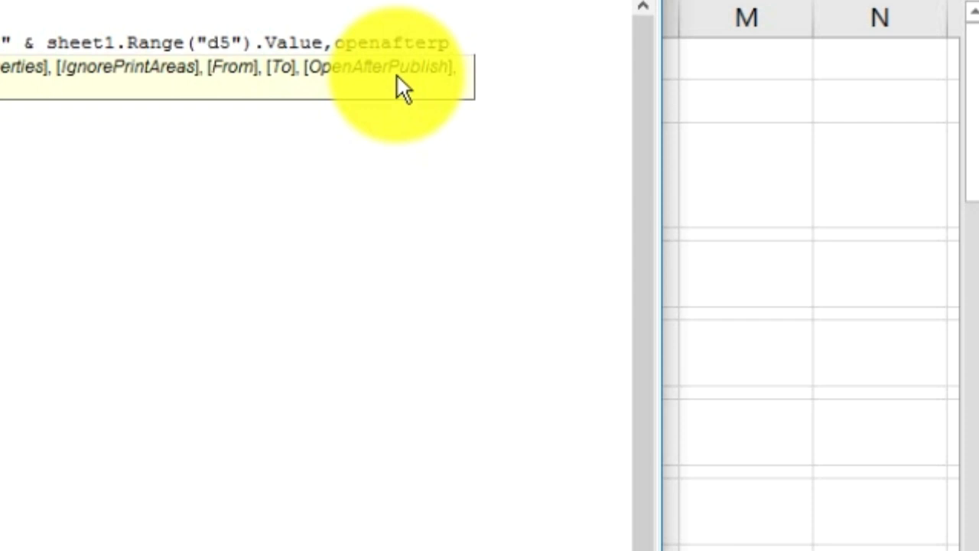
{"action": "type", "text": "ublish"}
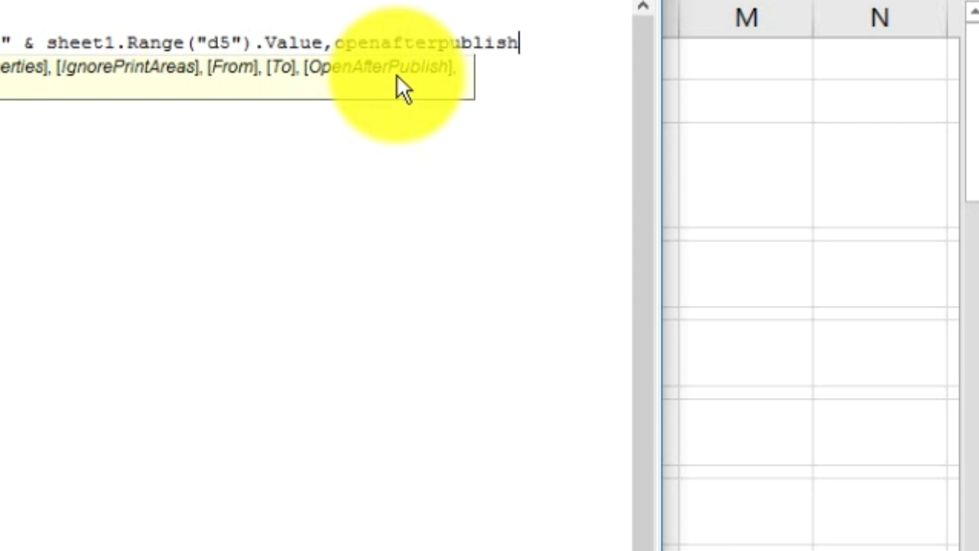
{"action": "type", "text": ":="}
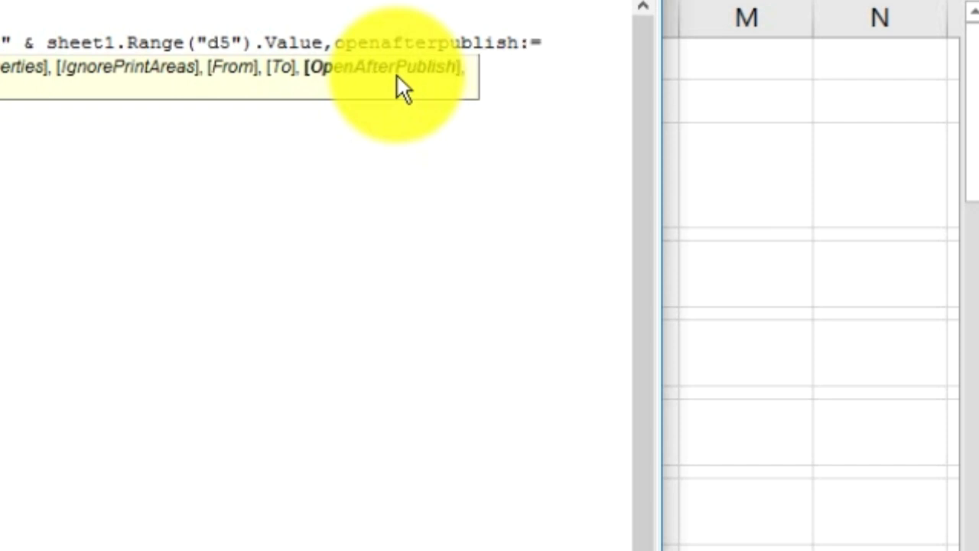
{"action": "type", "text": "true"}
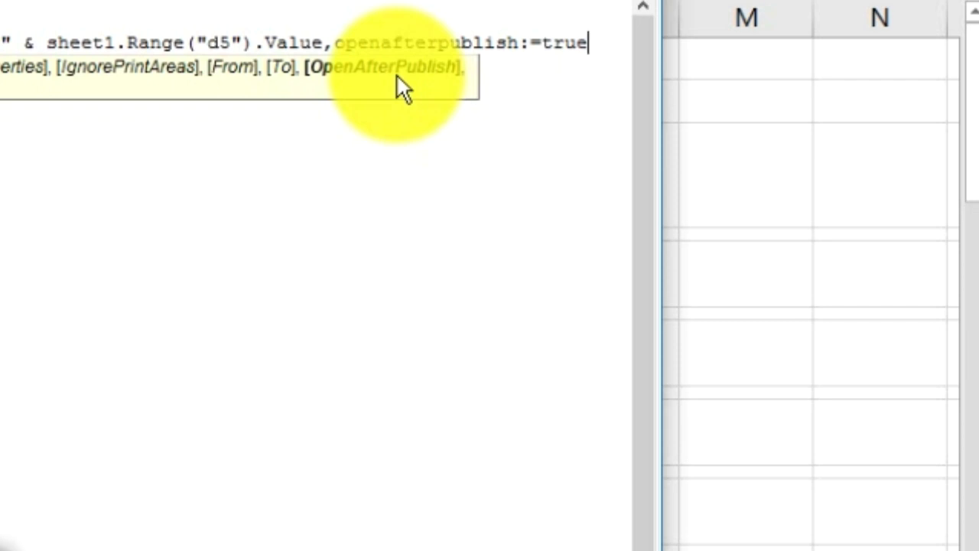
{"action": "left_click", "coordinate": [397, 74]}
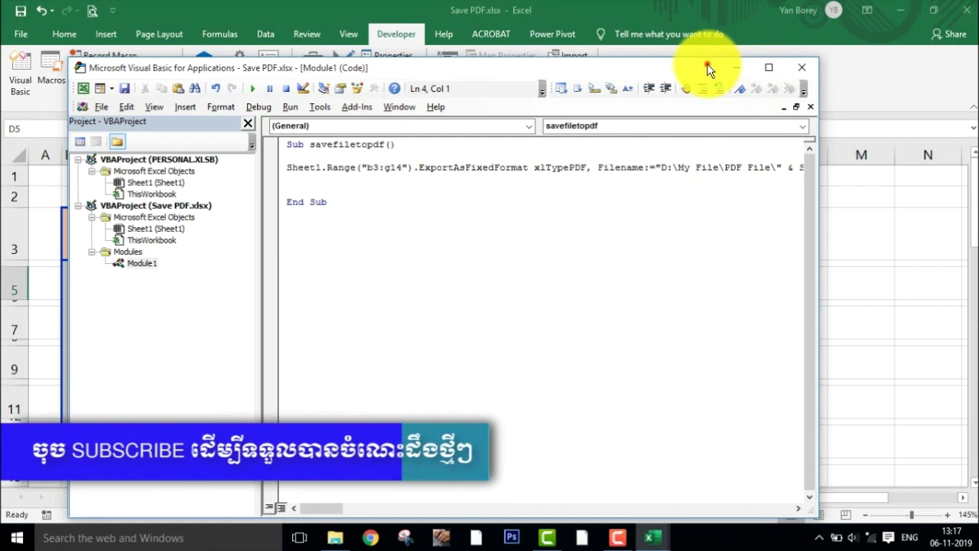
{"action": "left_click", "coordinate": [707, 64]}
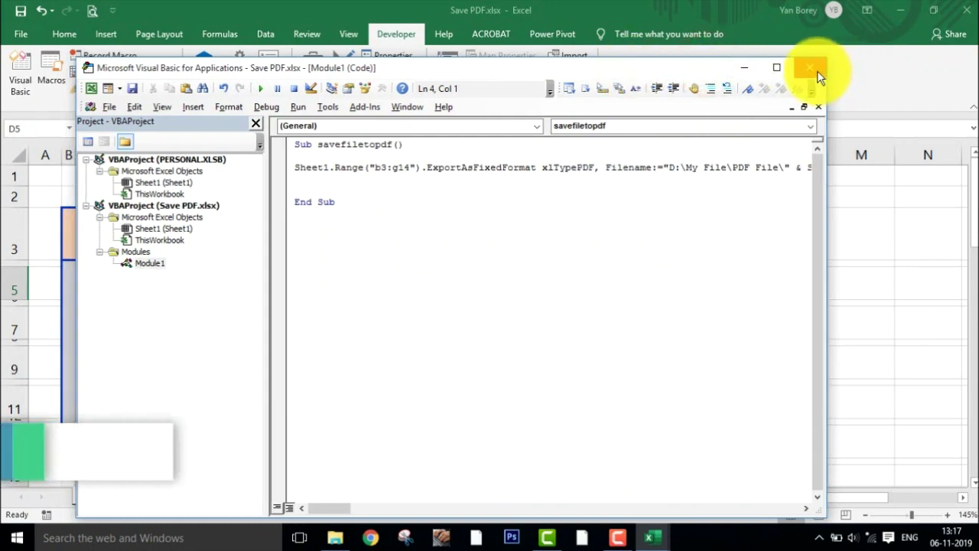
Step: Close the VBA editor and return to Sheet1 beside the ID card
{"action": "left_click", "coordinate": [810, 69]}
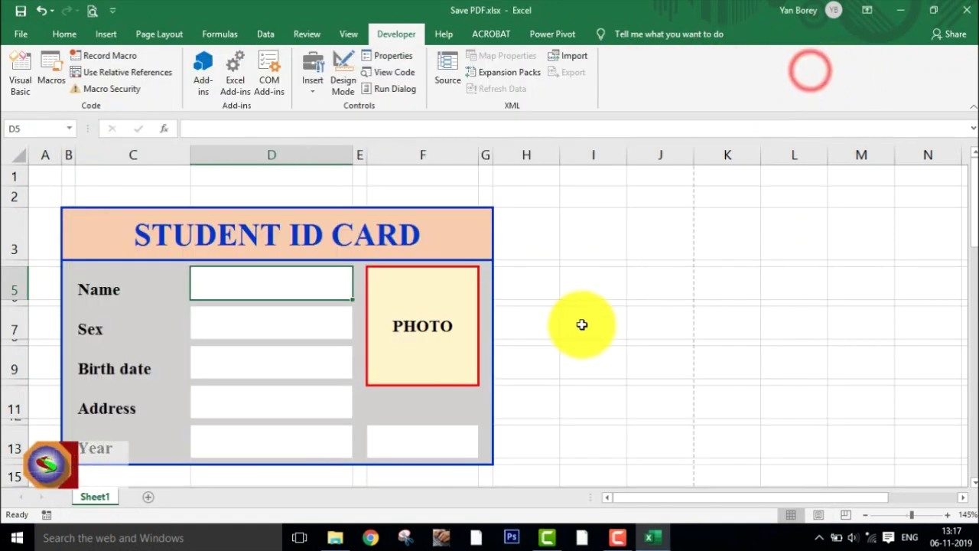
{"action": "scroll", "coordinate": [580, 324], "scroll_direction": "down", "scroll_amount": 2}
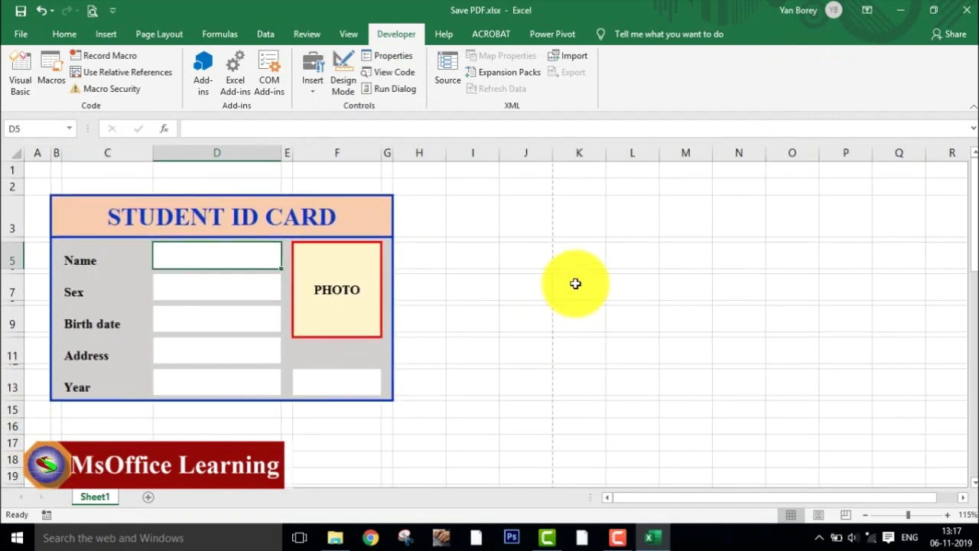
{"action": "left_click", "coordinate": [532, 295]}
{"action": "left_click", "coordinate": [479, 232]}
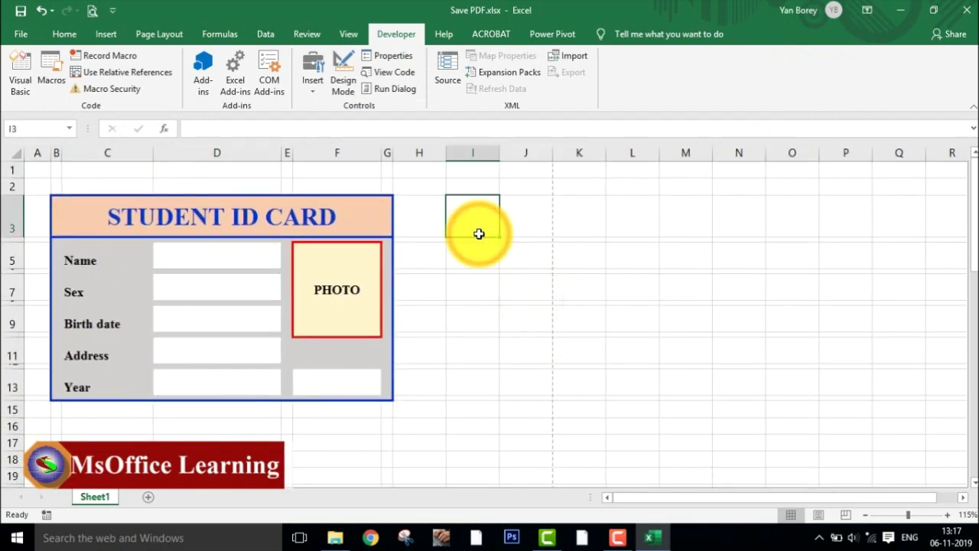
{"action": "scroll", "coordinate": [436, 258], "scroll_direction": "down", "scroll_amount": 2}
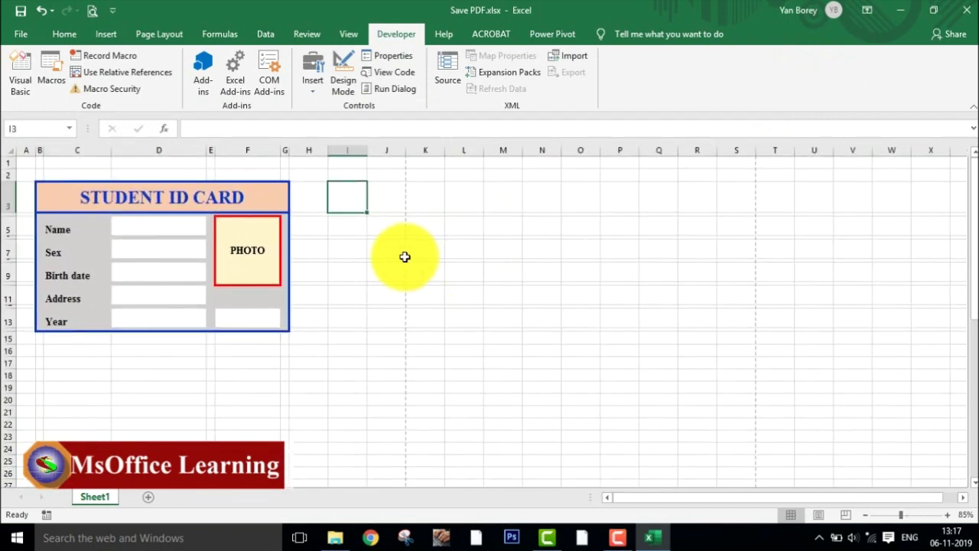
{"action": "scroll", "coordinate": [402, 255], "scroll_direction": "up", "scroll_amount": 1}
Step: Draw a rounded rectangle over columns K–N beside the card, labelled 'Save to PDF'
{"action": "left_click", "coordinate": [109, 34]}
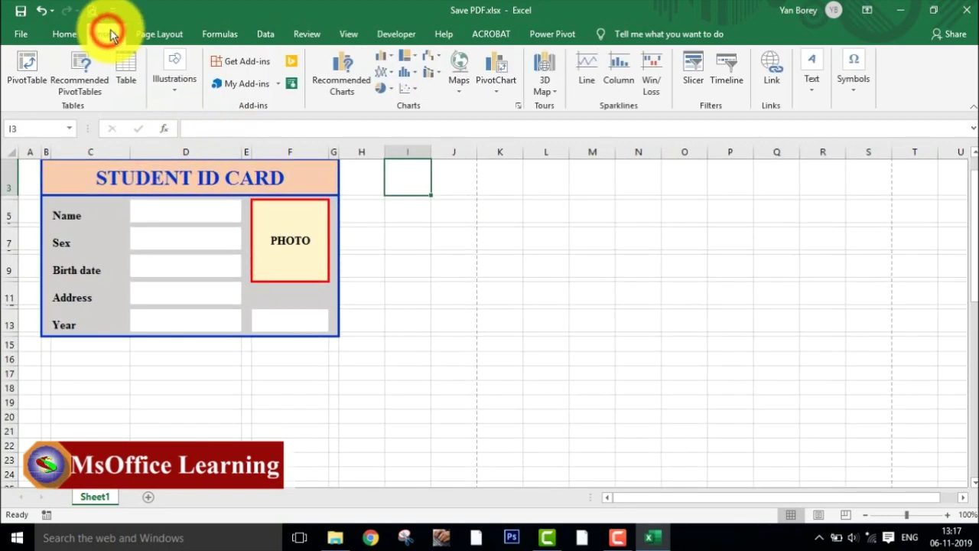
{"action": "left_click", "coordinate": [171, 78]}
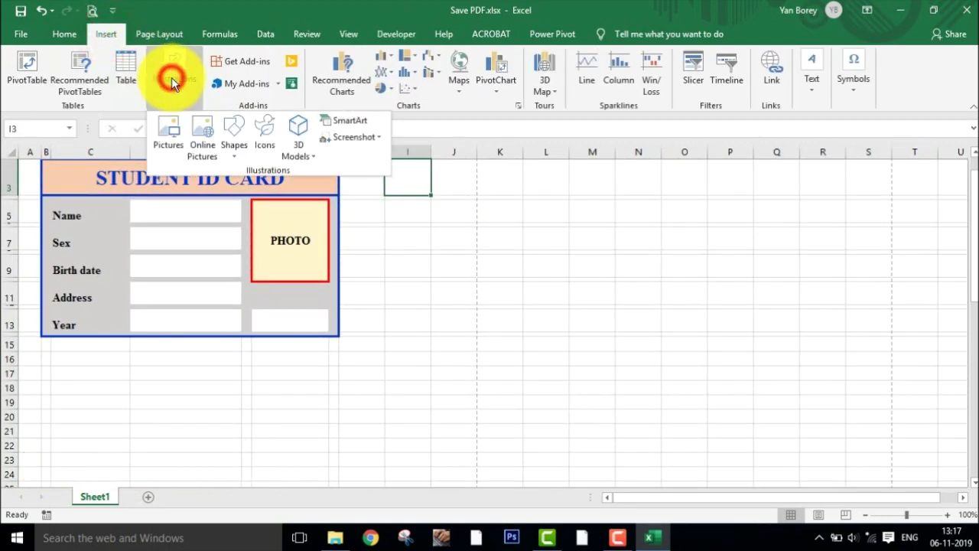
{"action": "left_click", "coordinate": [233, 128]}
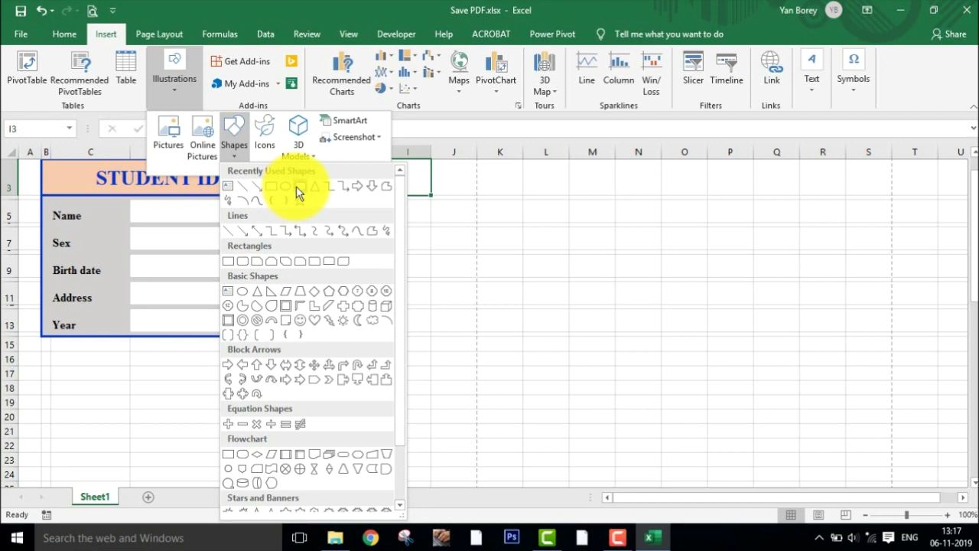
{"action": "left_click", "coordinate": [298, 186]}
{"action": "mouse_move", "coordinate": [502, 190]}
{"action": "left_mouse_down"}
{"action": "mouse_move", "coordinate": [631, 242]}
{"action": "mouse_move", "coordinate": [641, 235]}
{"action": "left_mouse_up"}
{"action": "left_click", "coordinate": [578, 212]}
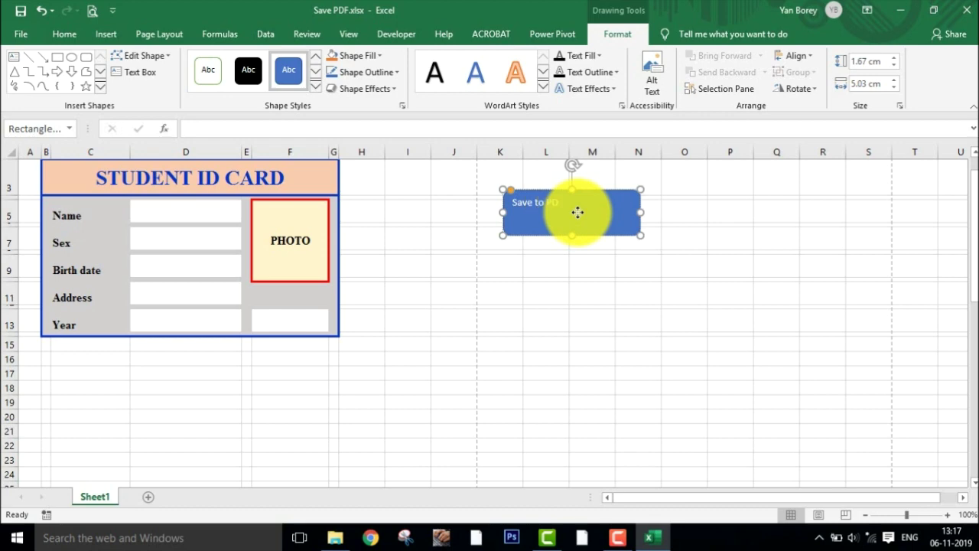
{"action": "left_click", "coordinate": [551, 248]}
{"action": "left_click", "coordinate": [540, 226]}
{"action": "left_click", "coordinate": [69, 35]}
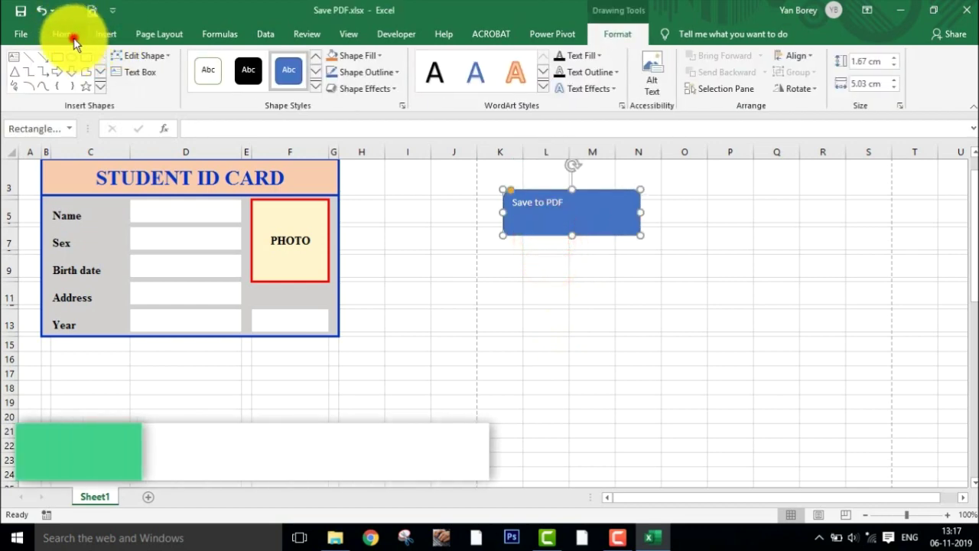
Step: Centre the button text vertically and horizontally and enlarge it to 24 pt
{"action": "left_click", "coordinate": [302, 65]}
{"action": "left_click", "coordinate": [302, 82]}
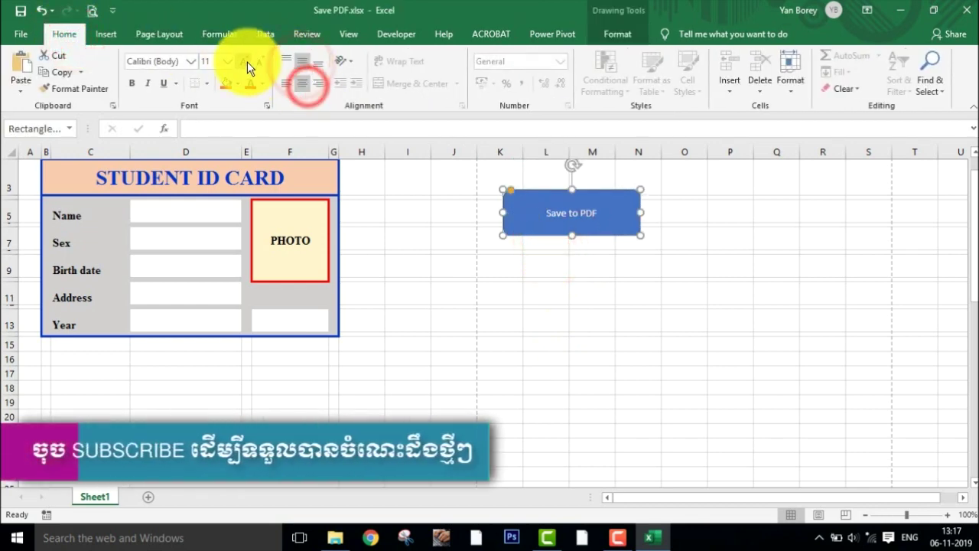
{"action": "left_click", "coordinate": [245, 63]}
{"action": "left_click", "coordinate": [245, 63]}
{"action": "left_click", "coordinate": [245, 63]}
{"action": "left_click", "coordinate": [245, 62]}
{"action": "left_click", "coordinate": [244, 63]}
{"action": "left_click", "coordinate": [245, 63]}
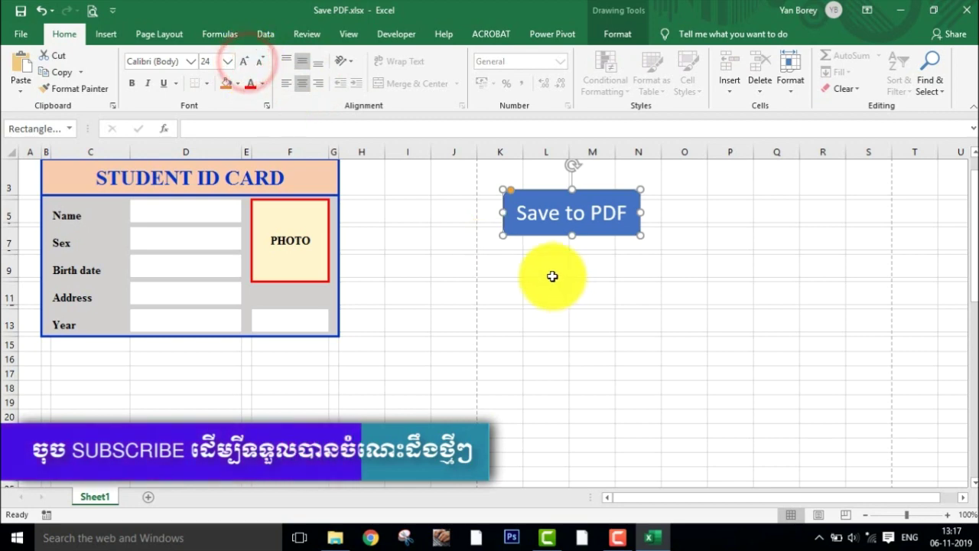
Step: Apply a preset shape effect to the Save to PDF button
{"action": "left_click", "coordinate": [612, 34]}
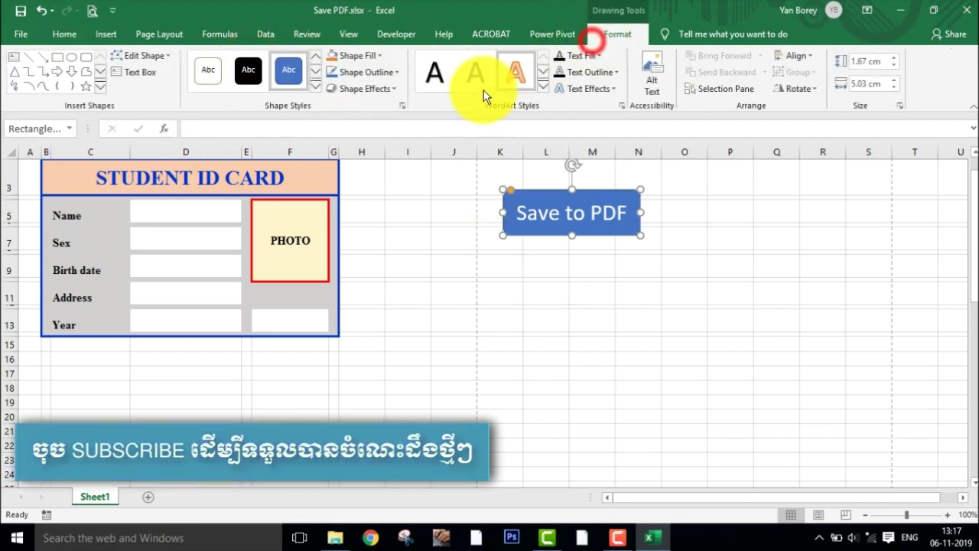
{"action": "left_click", "coordinate": [365, 89]}
{"action": "mouse_move", "coordinate": [386, 115]}
{"action": "left_click", "coordinate": [487, 231]}
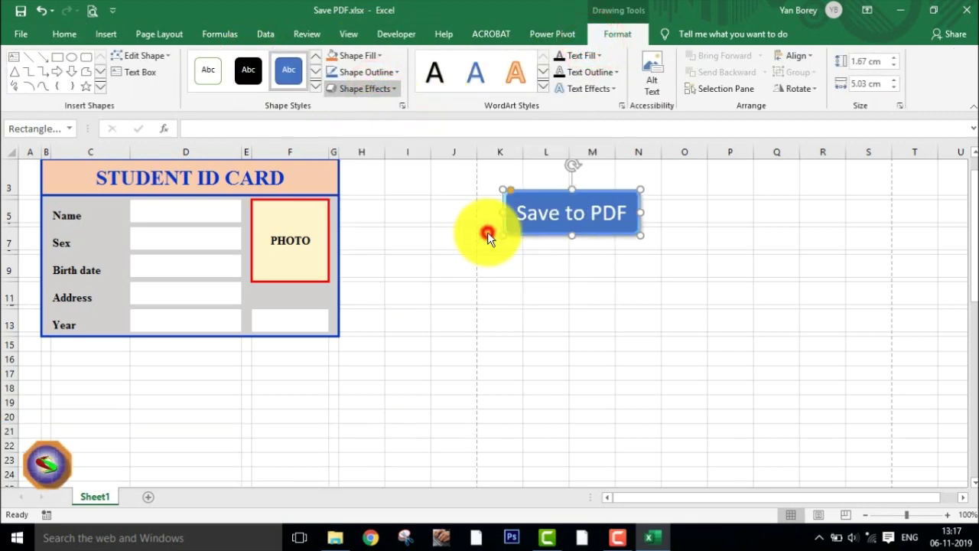
{"action": "left_click", "coordinate": [359, 56]}
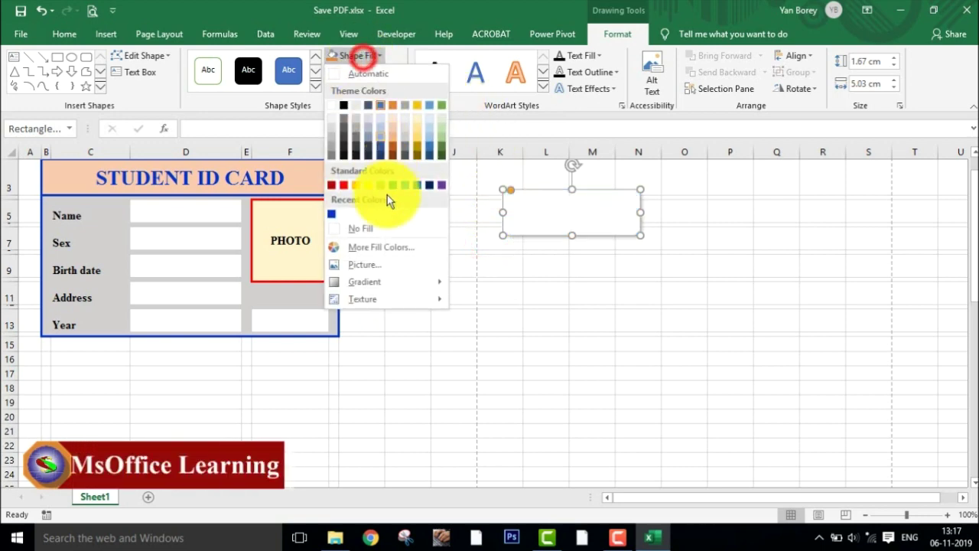
{"action": "left_click", "coordinate": [513, 102]}
Step: Add an orange glow to the button and nudge it slightly up-left
{"action": "left_click", "coordinate": [393, 90]}
{"action": "mouse_move", "coordinate": [377, 147]}
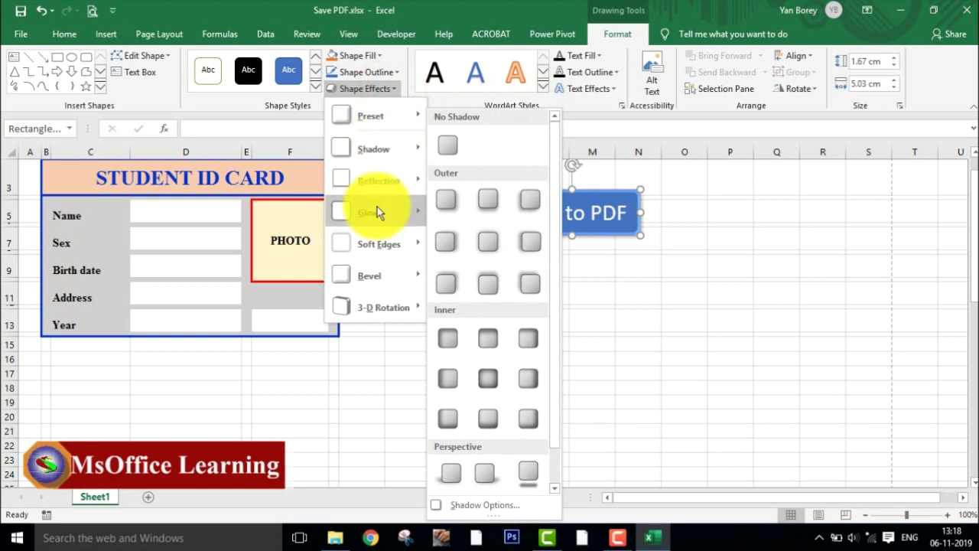
{"action": "mouse_move", "coordinate": [377, 212]}
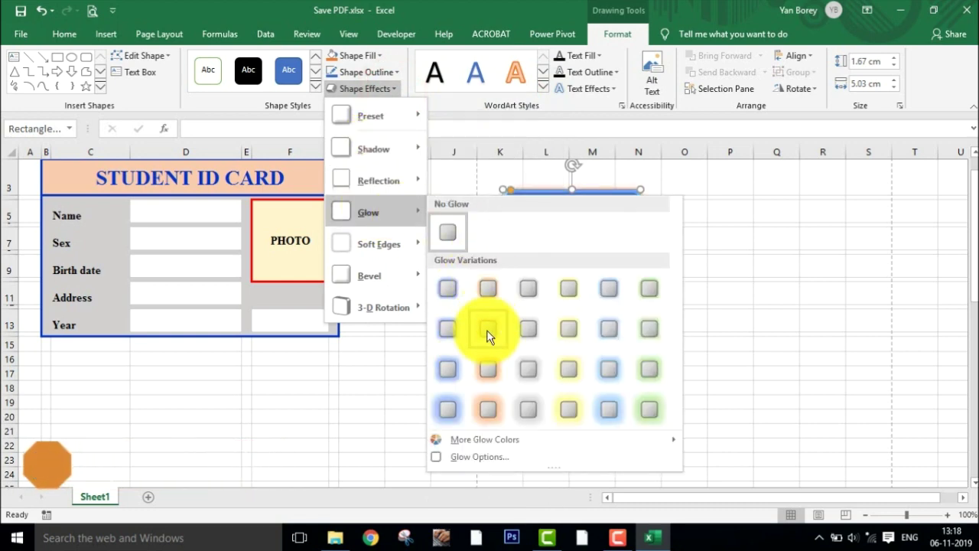
{"action": "left_click", "coordinate": [488, 370]}
{"action": "left_click", "coordinate": [583, 303]}
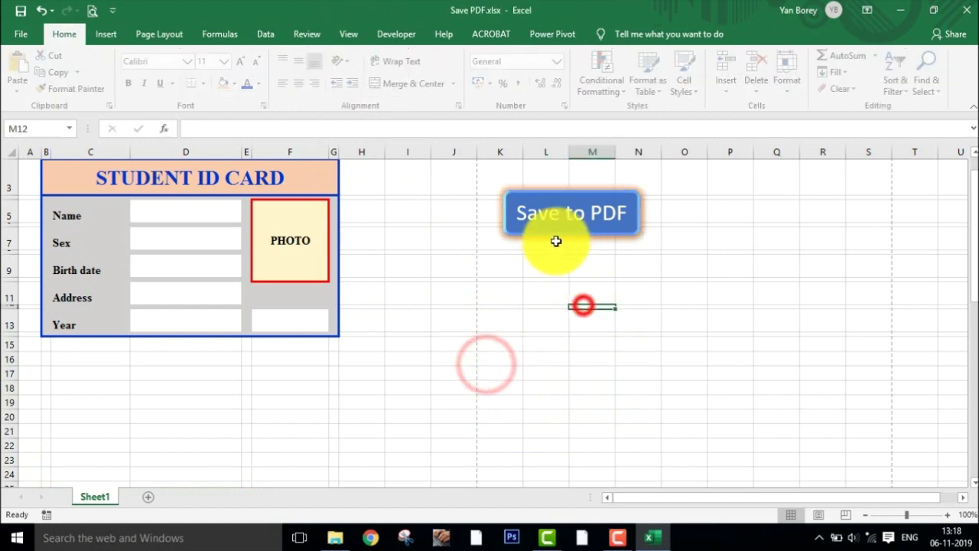
{"action": "left_click_drag", "start_coordinate": [538, 236], "coordinate": [527, 229]}
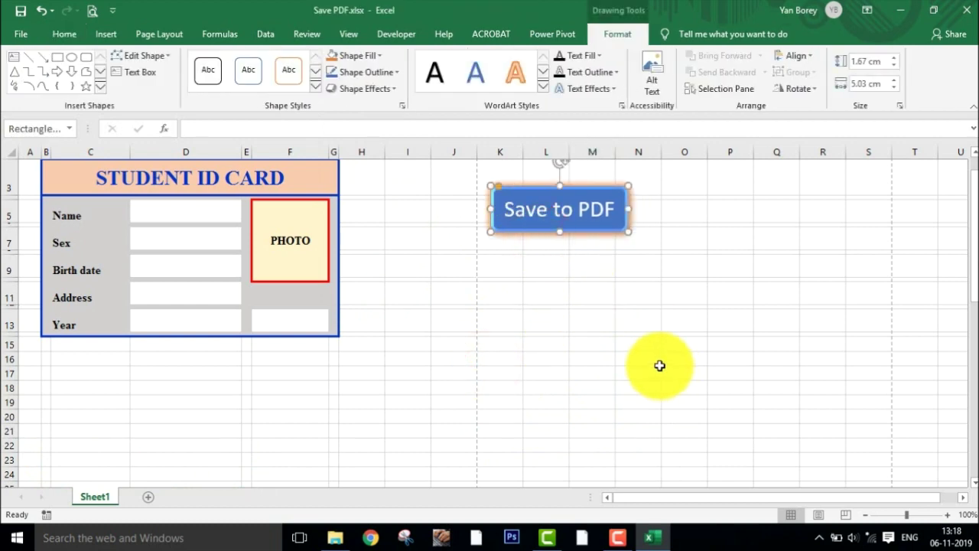
Step: Assign the savefiletopdf macro to the Save to PDF shape
{"action": "right_click", "coordinate": [535, 233]}
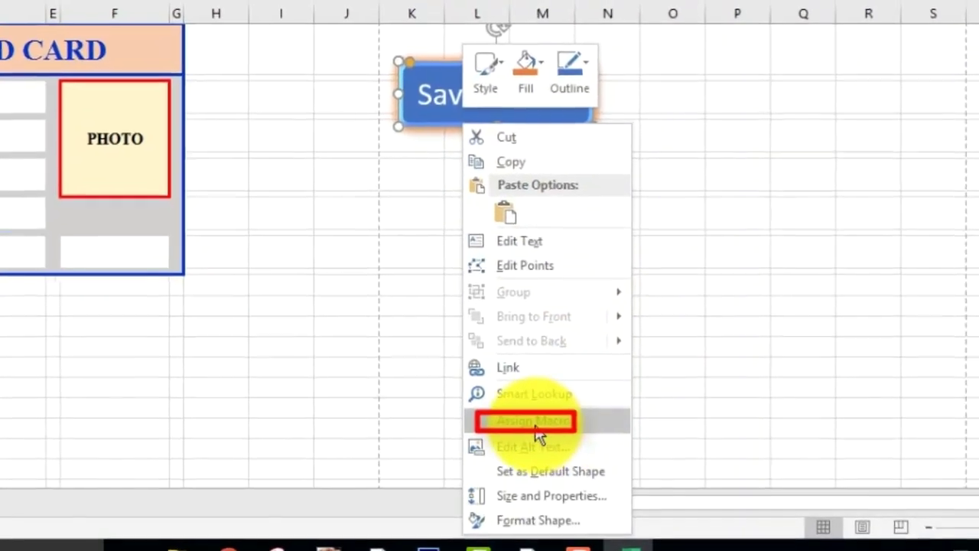
{"action": "left_click", "coordinate": [536, 427]}
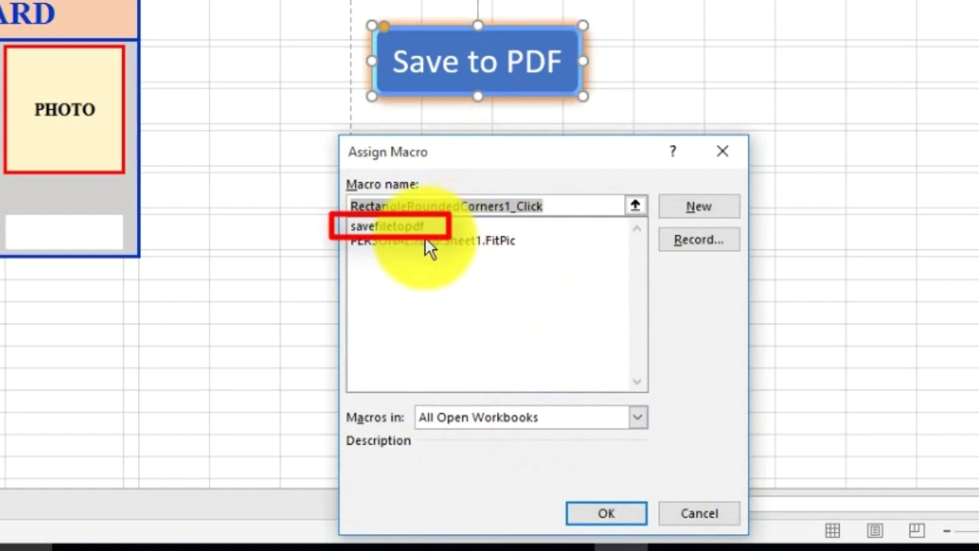
{"action": "left_click", "coordinate": [374, 226]}
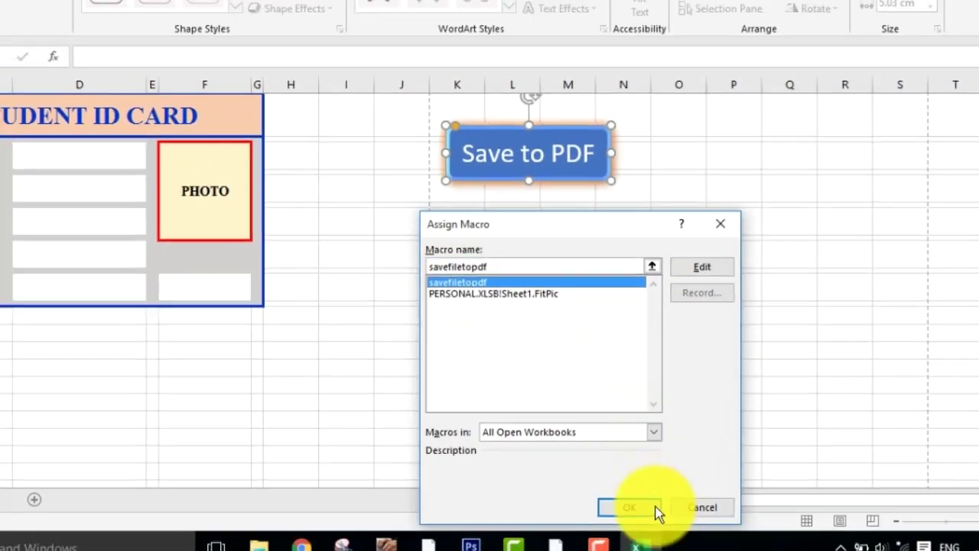
{"action": "left_click", "coordinate": [641, 506]}
{"action": "left_click", "coordinate": [598, 368]}
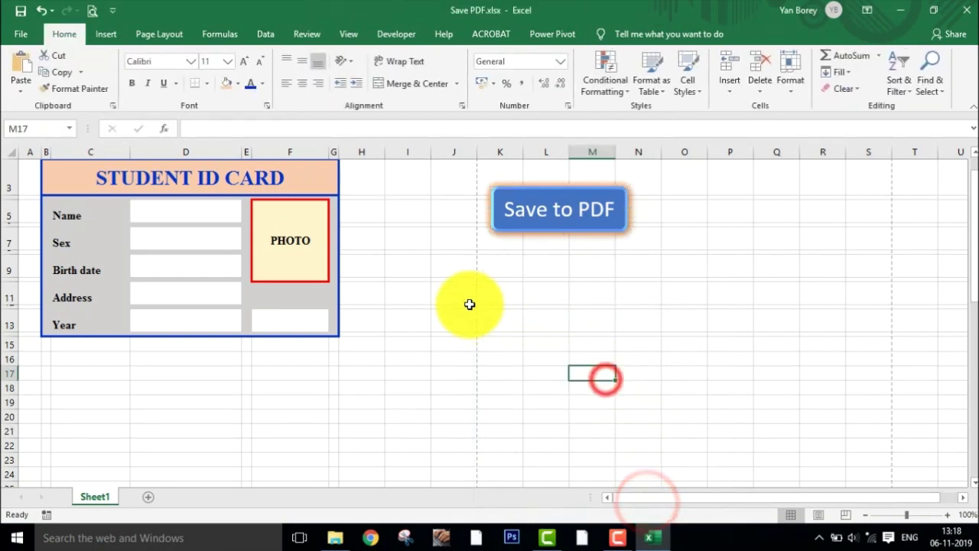
{"action": "left_click", "coordinate": [125, 199]}
{"action": "left_click", "coordinate": [163, 218]}
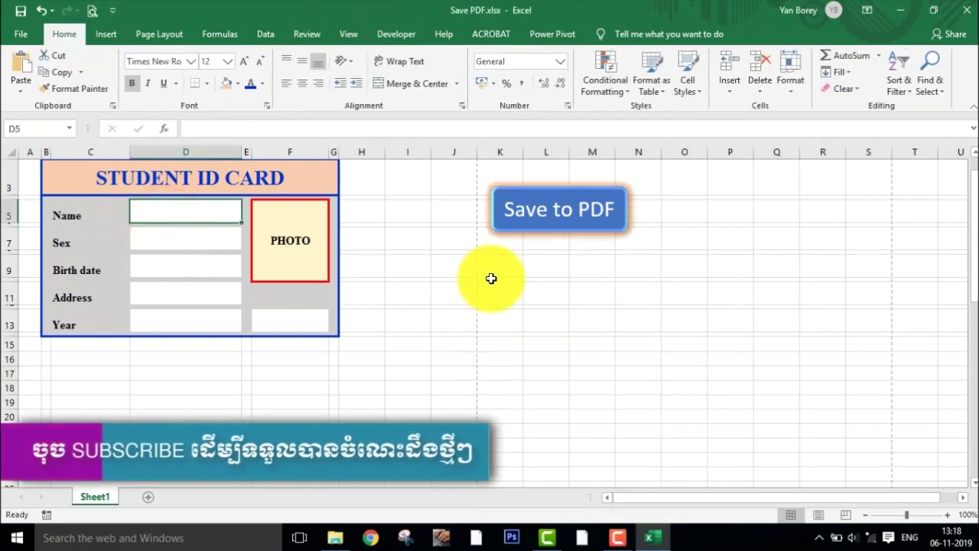
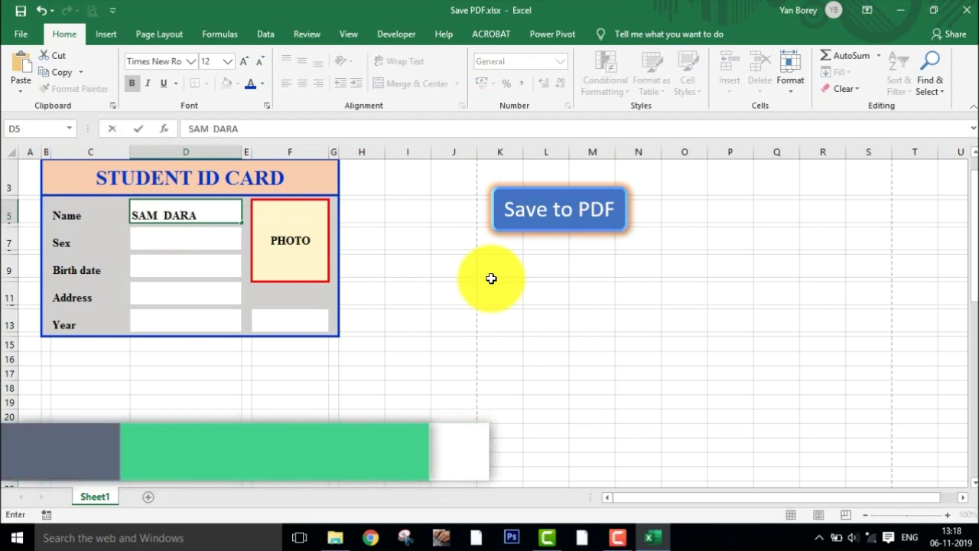
Step: Enter the student's name in D5, Male in D7 and birth date 2-1-02 in D9
{"action": "key", "text": "Return"}
{"action": "type", "text": "m"}
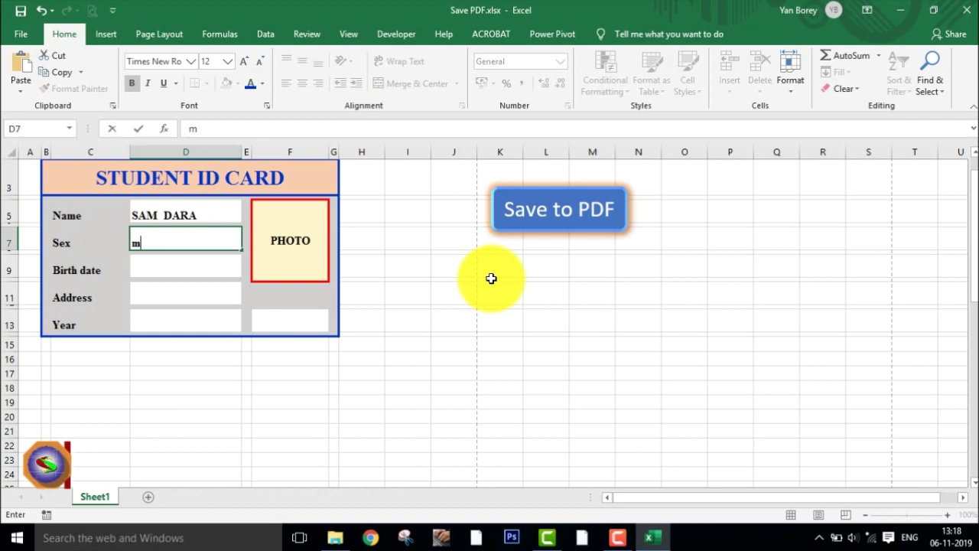
{"action": "type", "text": "a"}
{"action": "key", "text": "BackSpace"}
{"action": "key", "text": "BackSpace"}
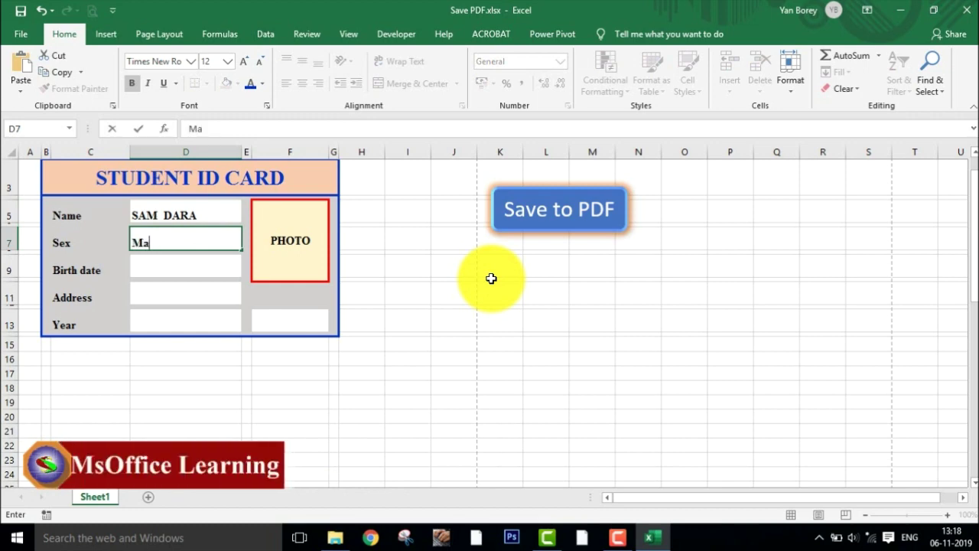
{"action": "key", "text": "Return"}
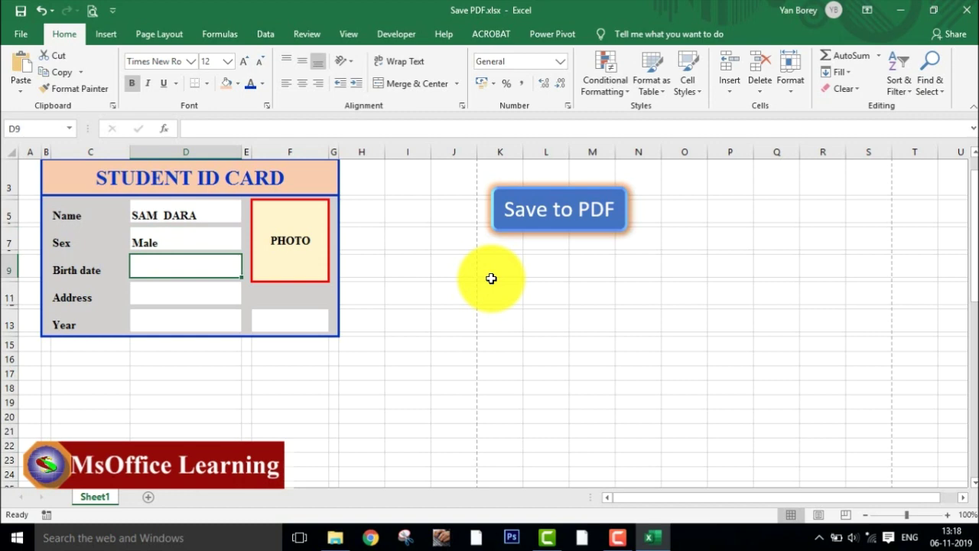
{"action": "type", "text": "2-1"}
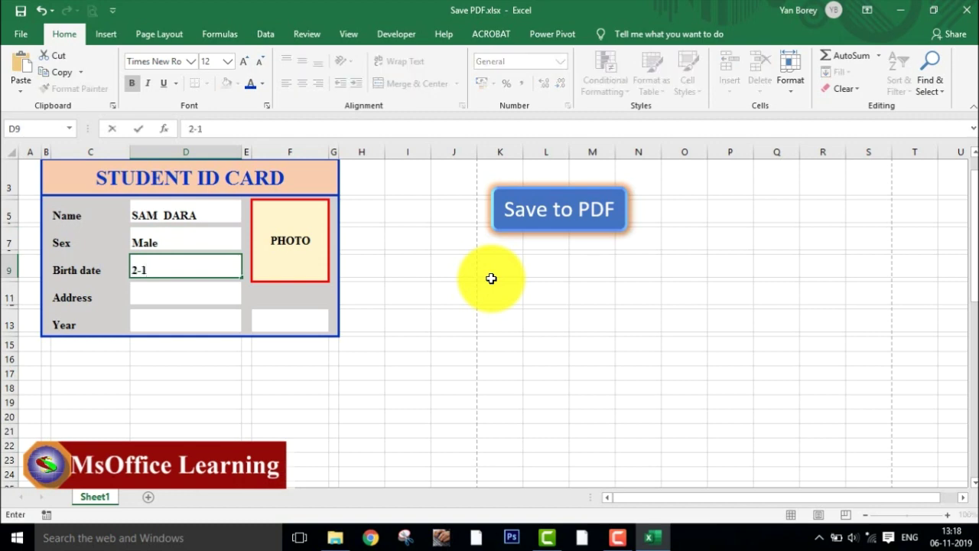
{"action": "type", "text": "-02"}
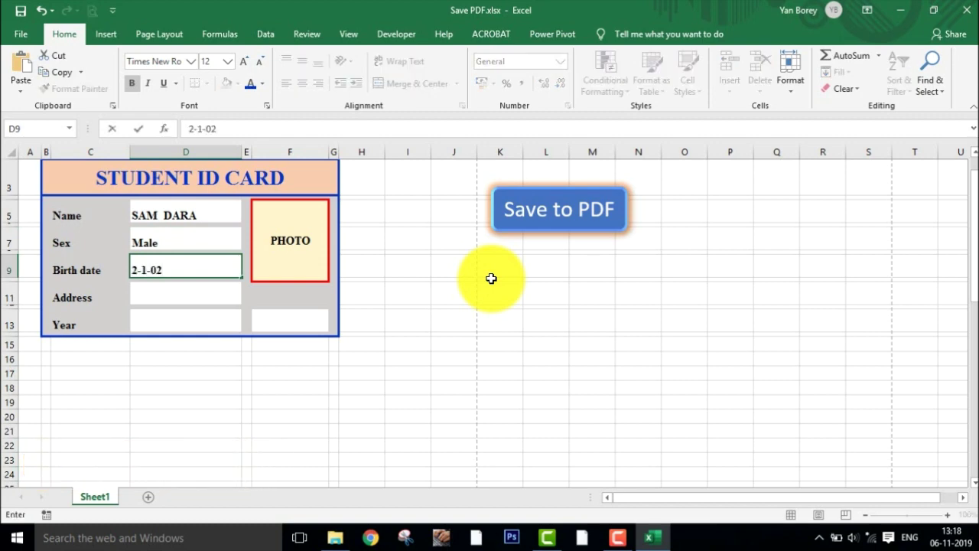
{"action": "key", "text": "Return"}
{"action": "key", "text": "Down"}
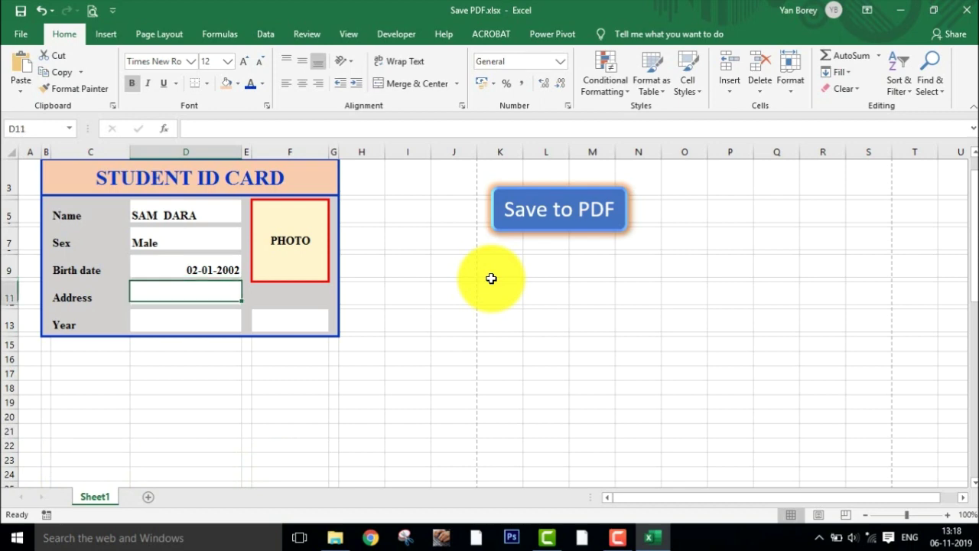
Step: Fill in the address in D11, year 2019-2020 in D13 and ID 1 in F13
{"action": "type", "text": "Phnom Toch"}
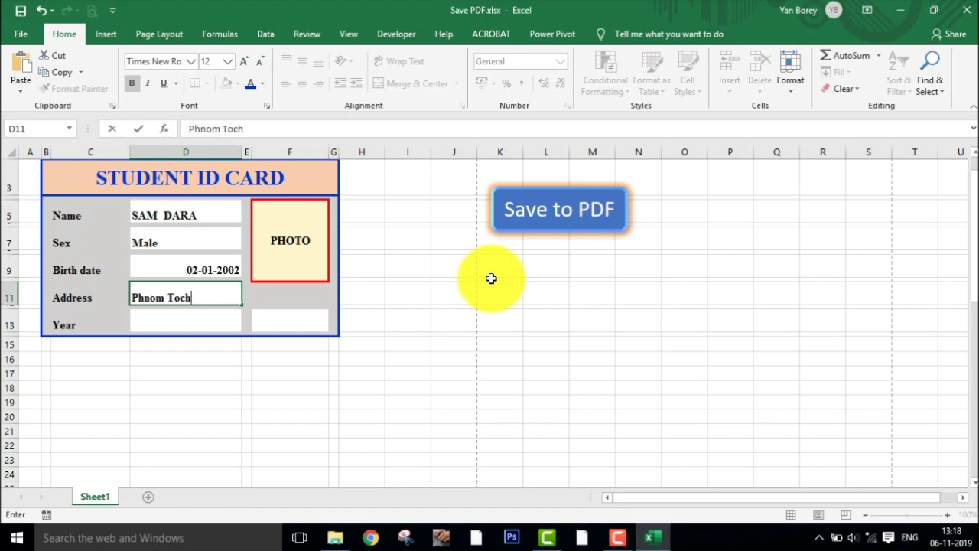
{"action": "left_click", "coordinate": [170, 321]}
{"action": "type", "text": "2019-2020"}
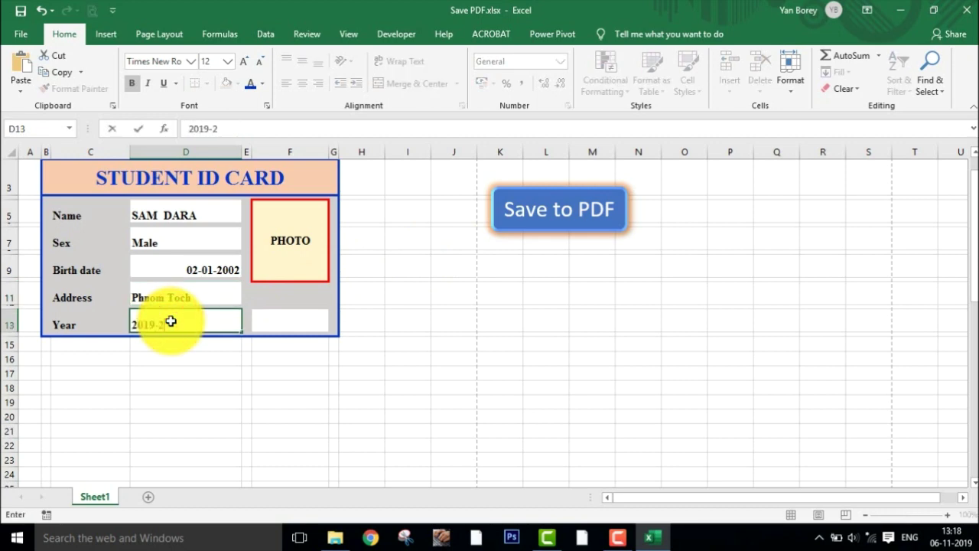
{"action": "left_click", "coordinate": [297, 319]}
{"action": "type", "text": "1"}
{"action": "left_click", "coordinate": [295, 377]}
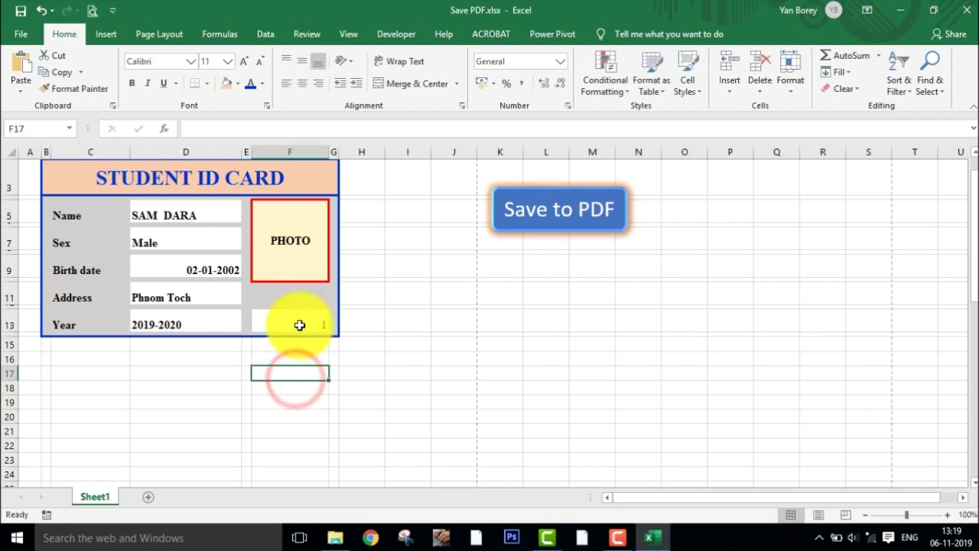
Step: Give F13 the custom number format "SD-"000 so the ID shows SD-001
{"action": "left_click", "coordinate": [299, 323]}
{"action": "right_click", "coordinate": [300, 325]}
{"action": "left_click", "coordinate": [349, 264]}
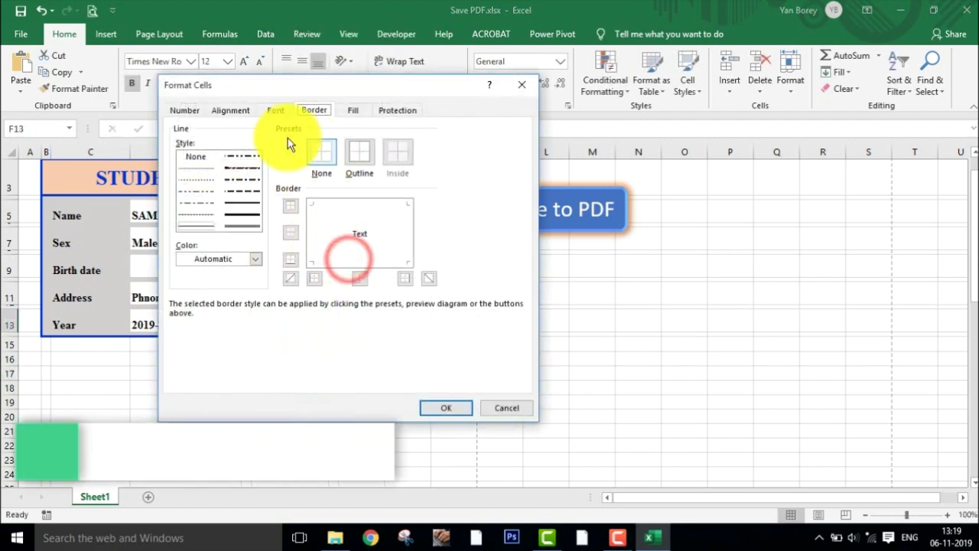
{"action": "left_click", "coordinate": [184, 110]}
{"action": "left_click", "coordinate": [195, 244]}
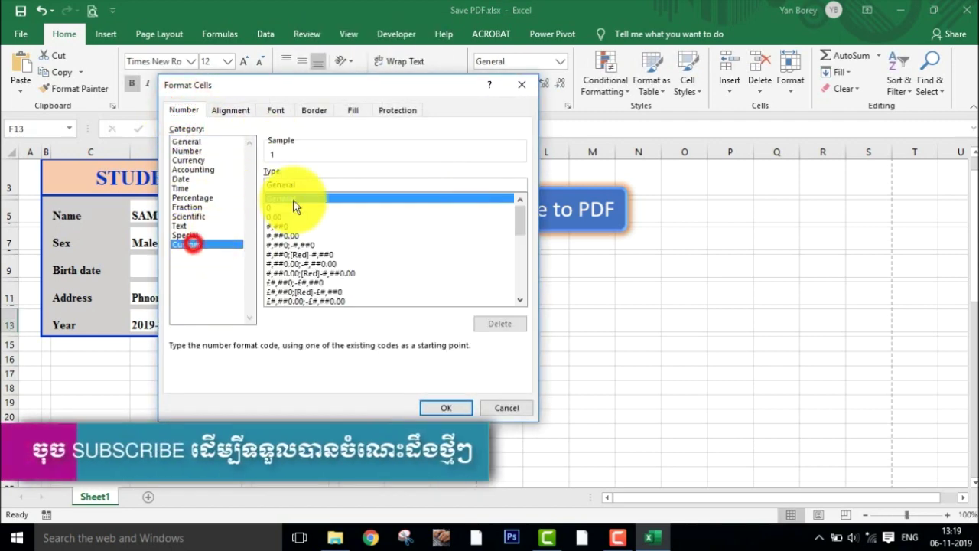
{"action": "left_click", "coordinate": [299, 183]}
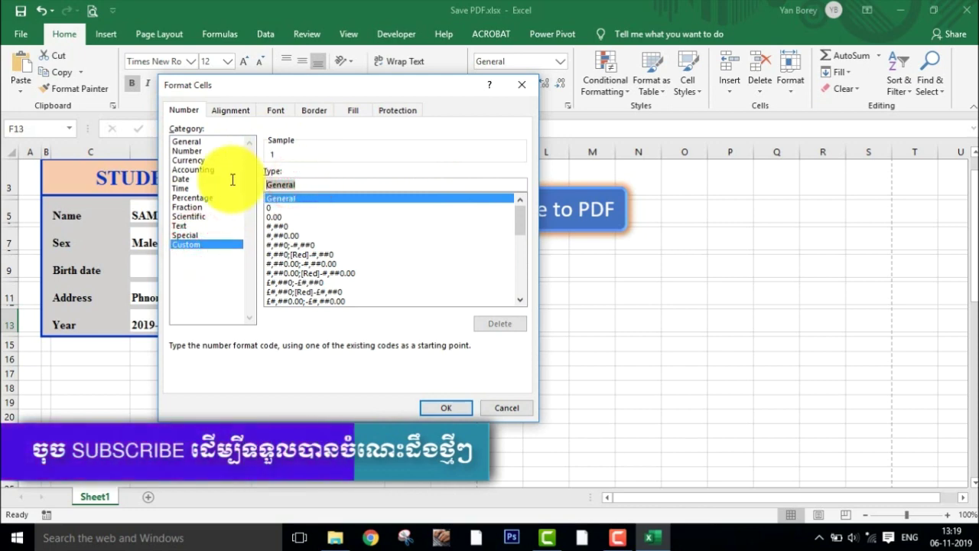
{"action": "key", "text": "BackSpace"}
{"action": "type", "text": "SD"}
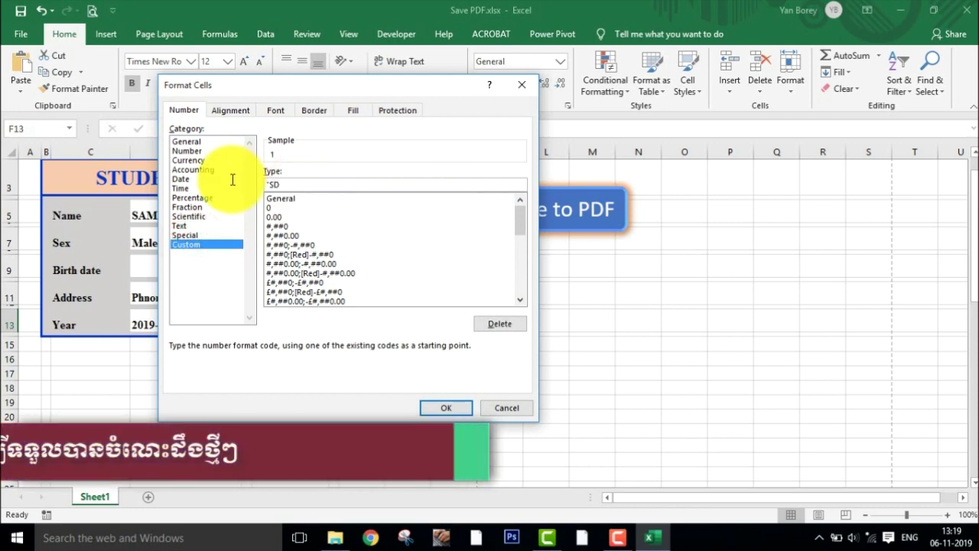
{"action": "type", "text": "-\"0"}
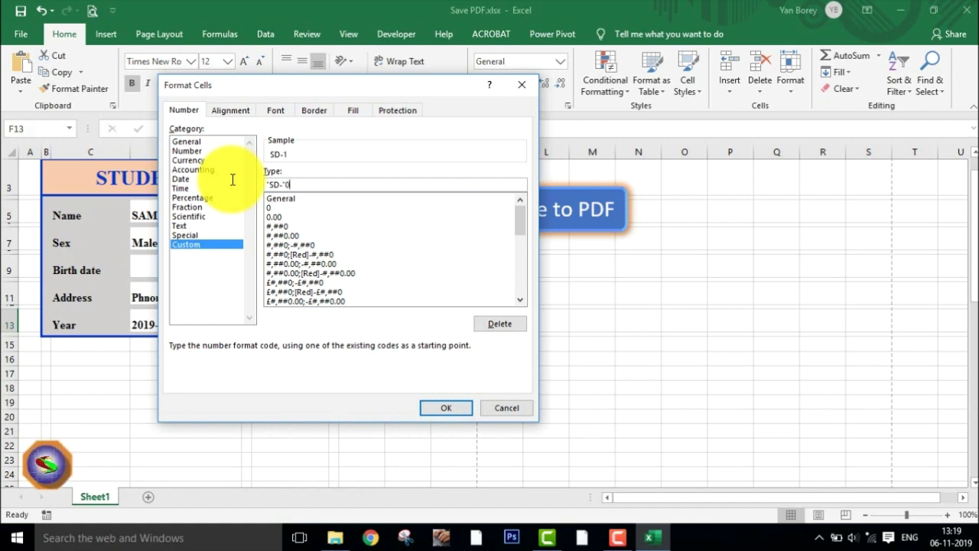
{"action": "key", "text": "Return"}
Step: Centre all the card entries in D5:F13
{"action": "scroll", "coordinate": [306, 306], "scroll_direction": "up", "scroll_amount": 1}
{"action": "left_click", "coordinate": [373, 403]}
{"action": "left_click", "coordinate": [300, 354]}
{"action": "left_click", "coordinate": [187, 295], "text": "shift"}
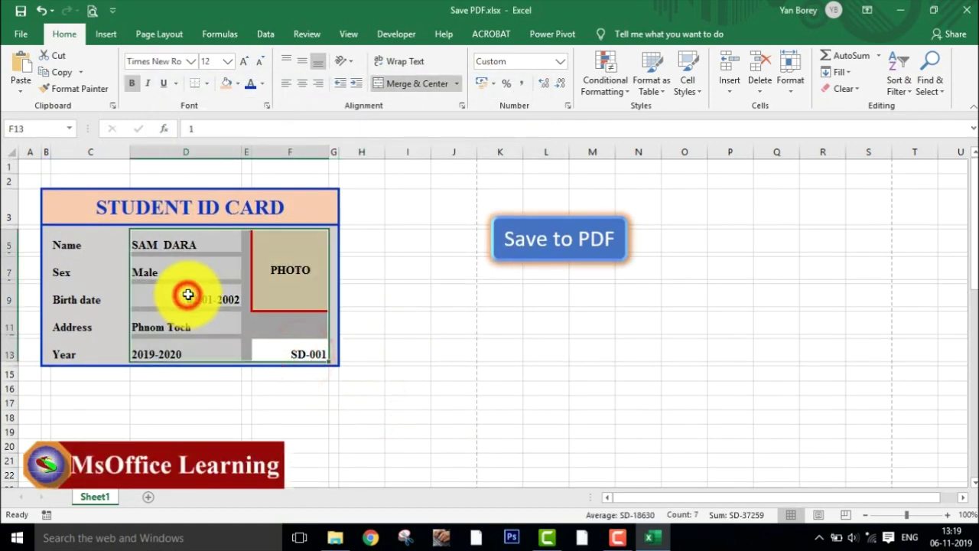
{"action": "left_click", "coordinate": [302, 82]}
{"action": "left_click", "coordinate": [408, 327]}
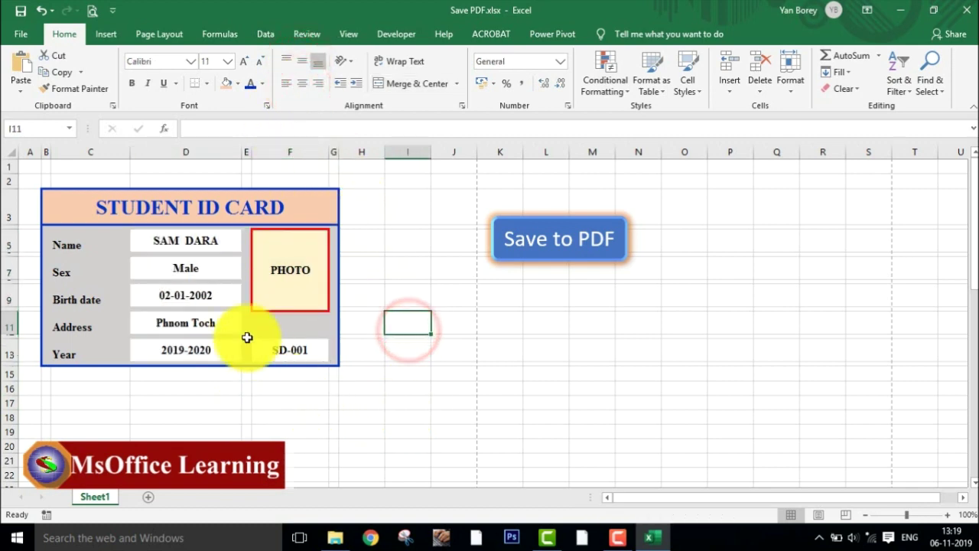
Step: Colour the entries in D5:D13 and the ID in F13 blue
{"action": "left_click_drag", "start_coordinate": [201, 240], "coordinate": [191, 350]}
{"action": "left_click", "coordinate": [250, 82]}
{"action": "left_click", "coordinate": [289, 350]}
{"action": "left_click", "coordinate": [250, 83]}
{"action": "left_click", "coordinate": [405, 372]}
{"action": "left_click", "coordinate": [323, 416]}
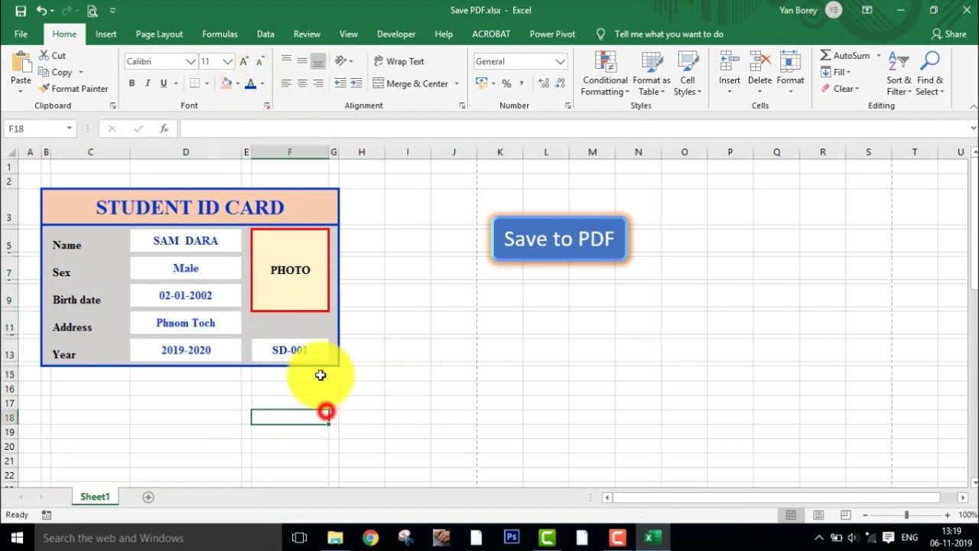
{"action": "left_click", "coordinate": [409, 345]}
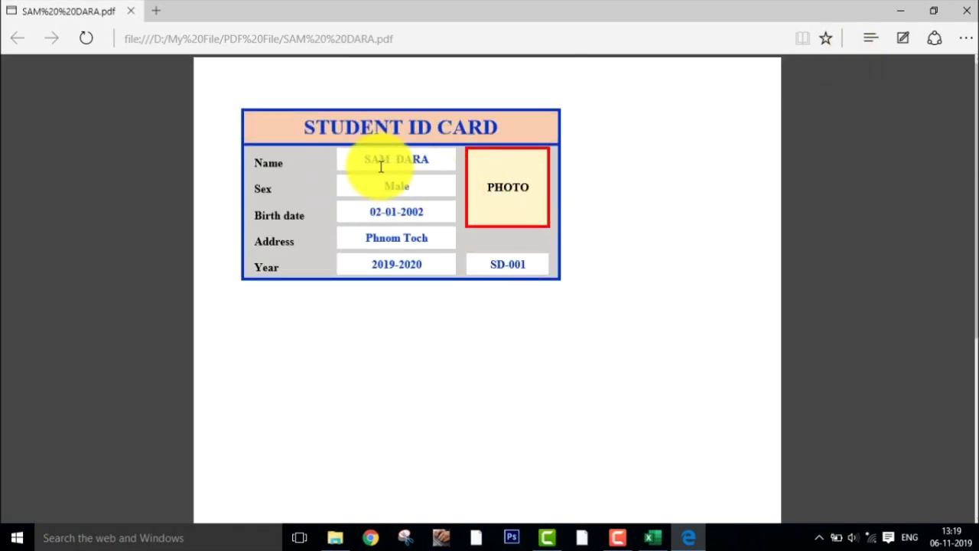
Step: Close the exported ID card PDF in Edge and return to Excel
{"action": "left_click", "coordinate": [967, 9]}
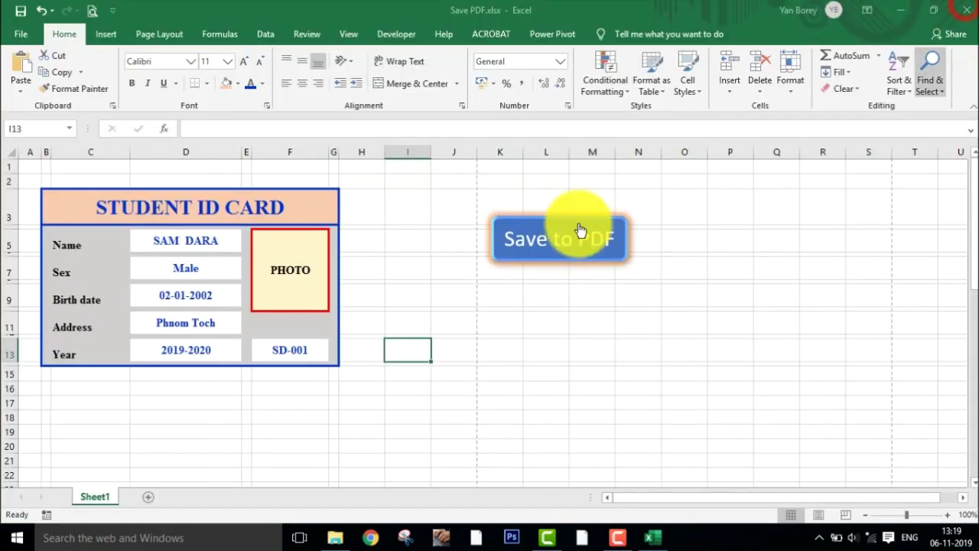
Step: List the first student's name in N11 and enter the second student's name in D5
{"action": "left_click", "coordinate": [639, 325]}
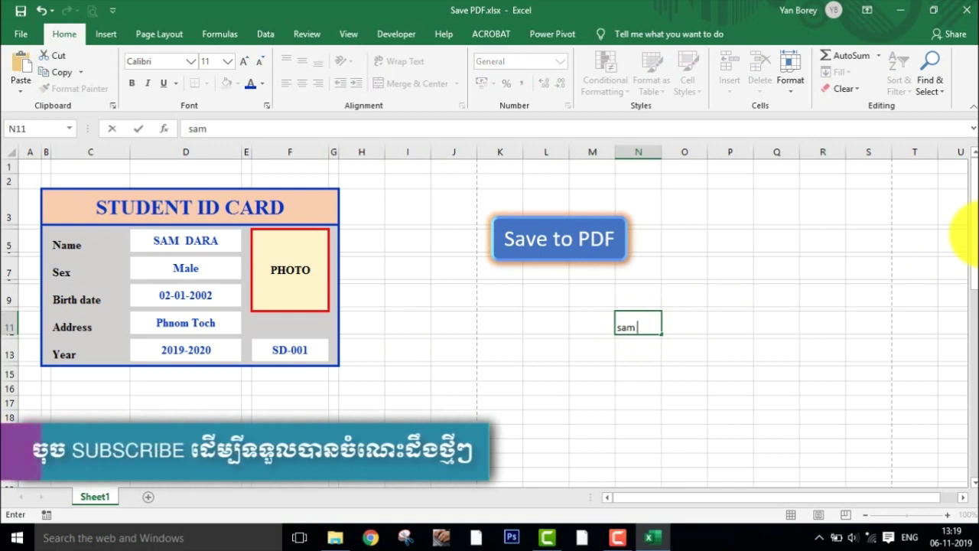
{"action": "key", "text": "Return"}
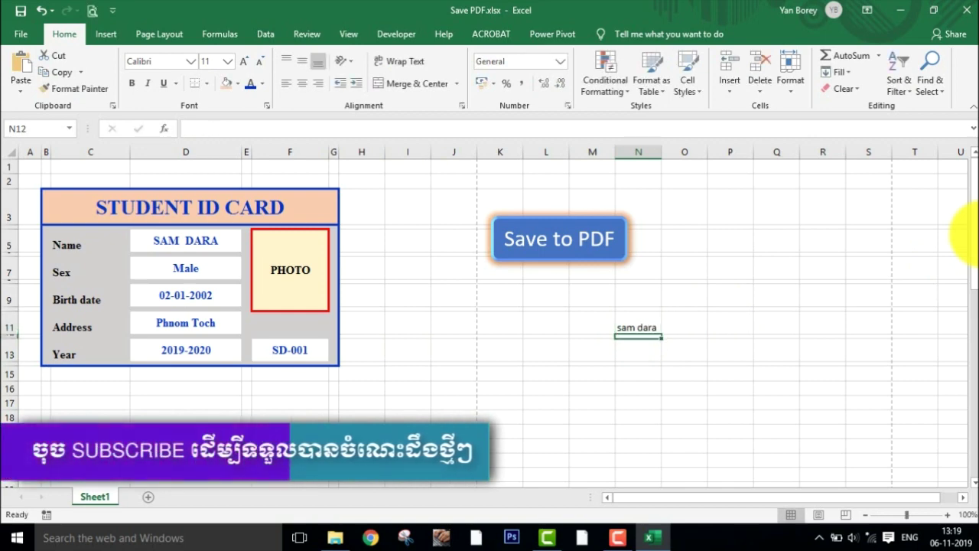
{"action": "left_click", "coordinate": [222, 249]}
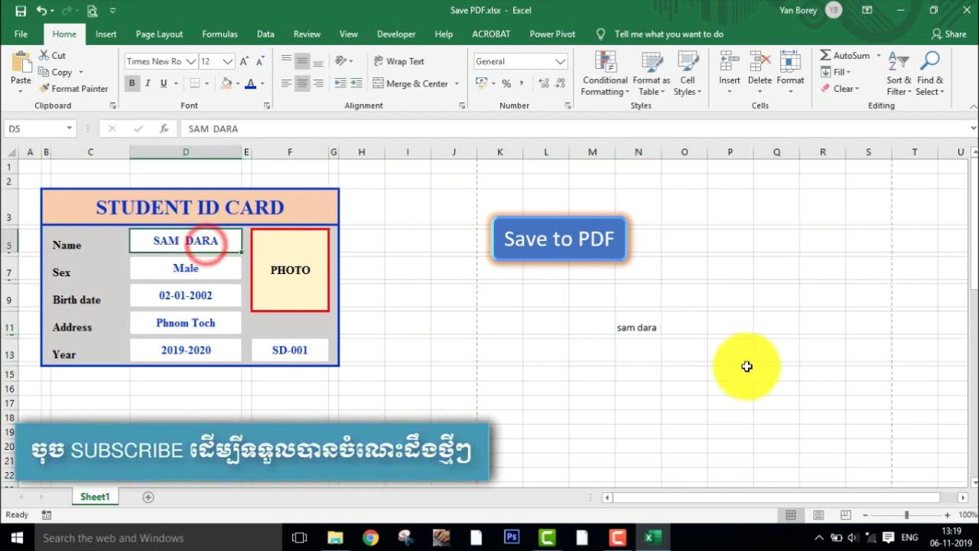
{"action": "type", "text": "o"}
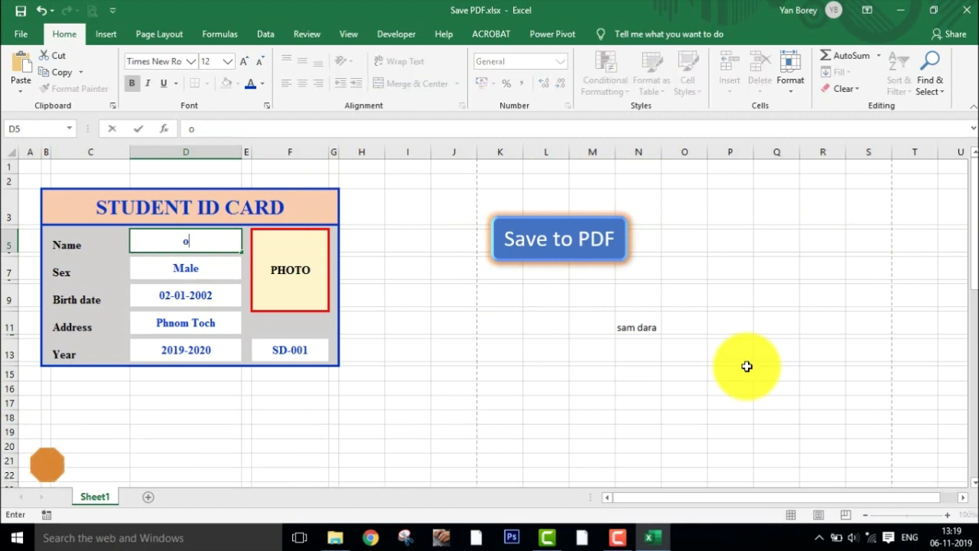
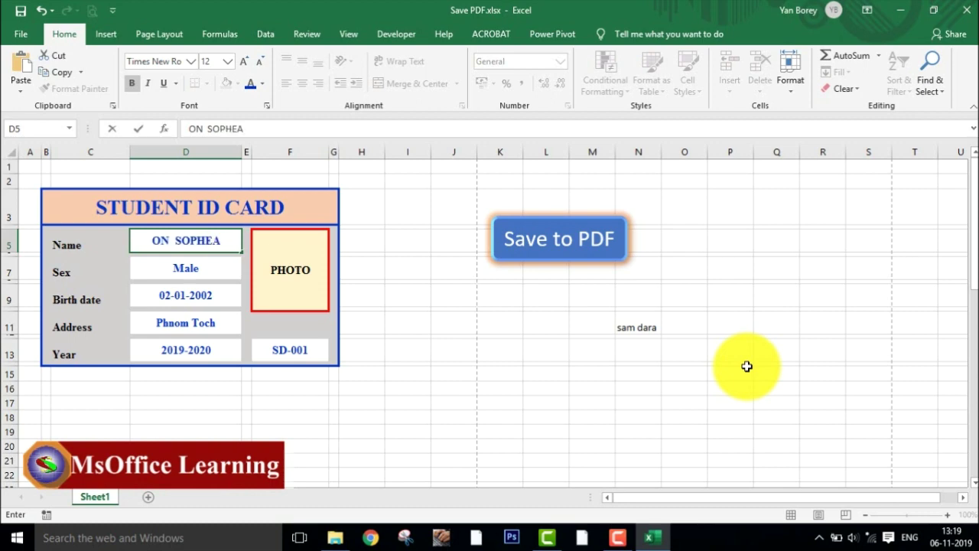
{"action": "left_click", "coordinate": [177, 273]}
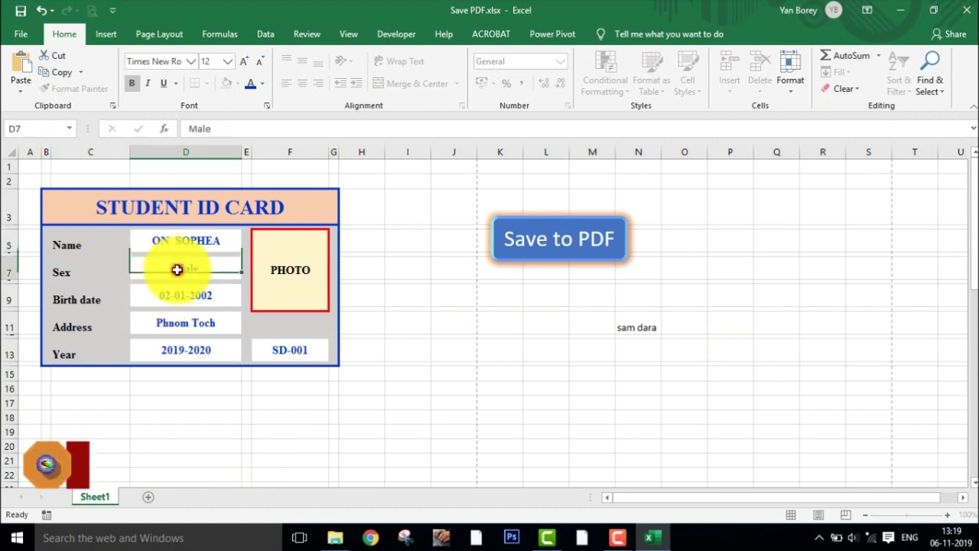
Step: Set sex Female, birth date 12-12-2002, address Phnom Thom and ID SD-002
{"action": "type", "text": "Fem"}
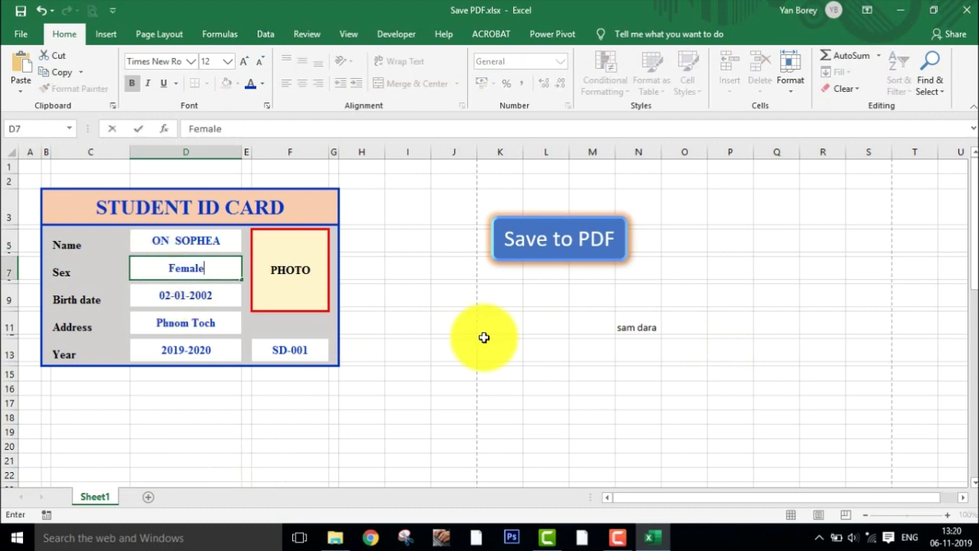
{"action": "key", "text": "Return"}
{"action": "type", "text": "12-12-"}
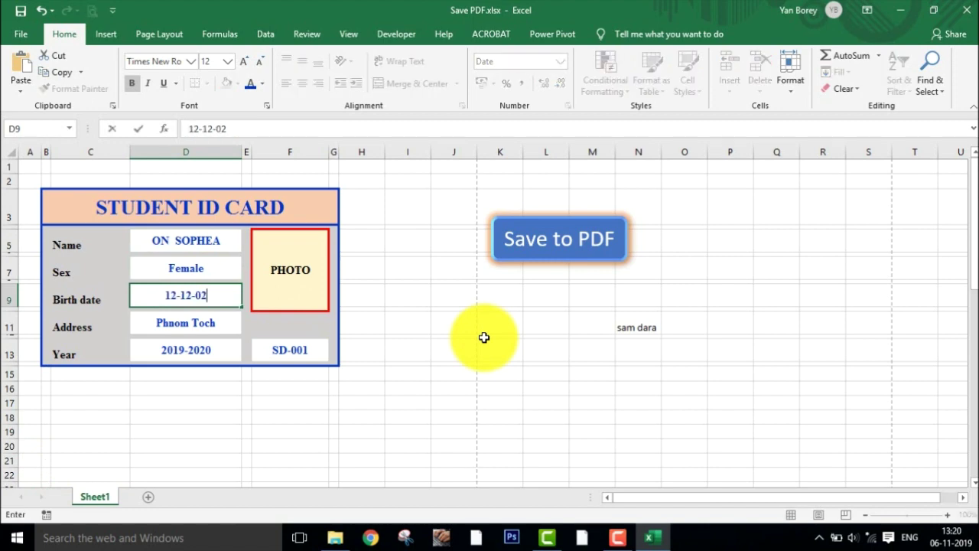
{"action": "key", "text": "Return"}
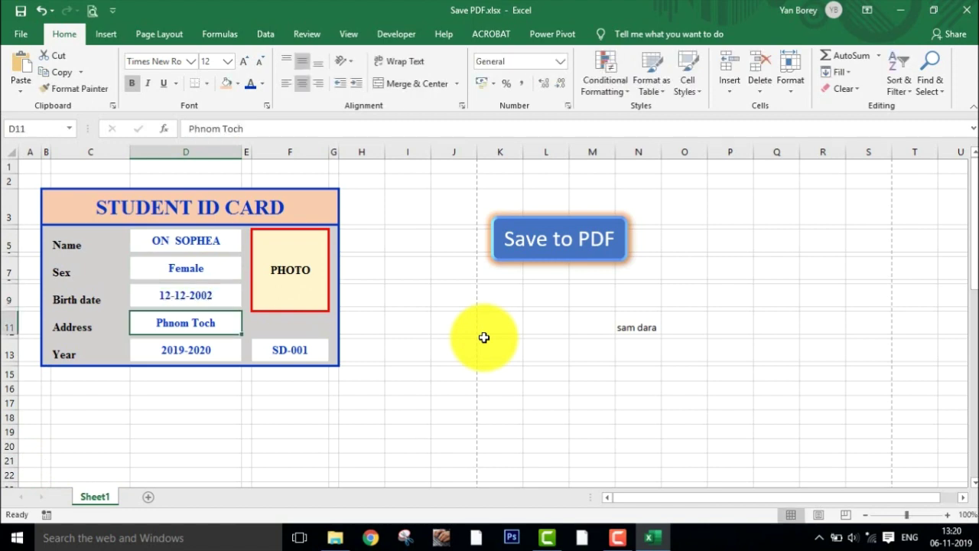
{"action": "type", "text": "P"}
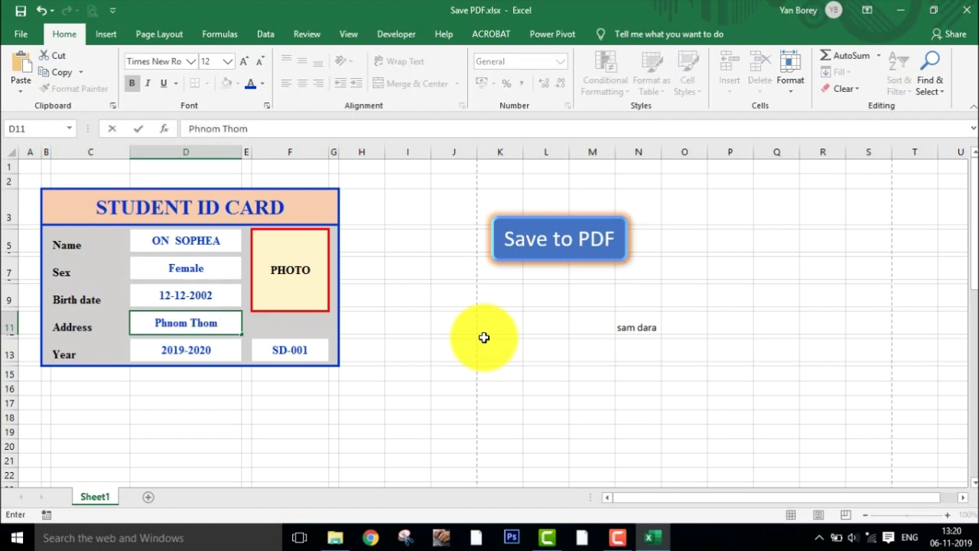
{"action": "left_click", "coordinate": [298, 350]}
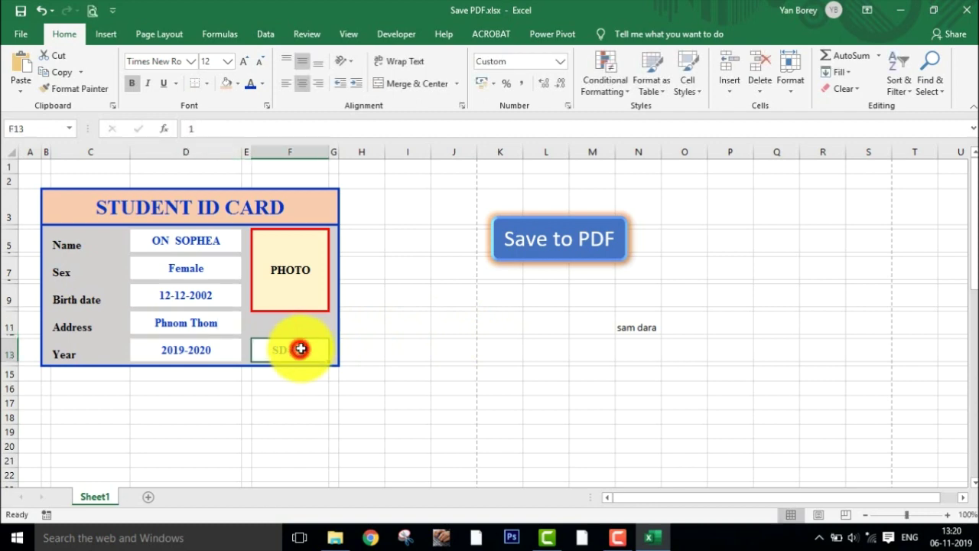
{"action": "type", "text": "2"}
{"action": "key", "text": "Return"}
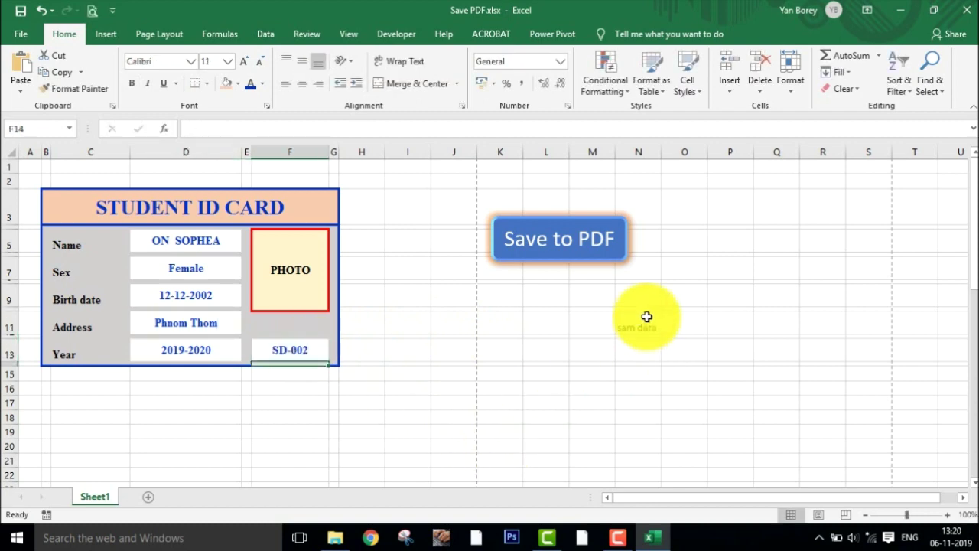
Step: Add the second student's name in N13, export the card to PDF and close Edge
{"action": "left_click", "coordinate": [636, 353]}
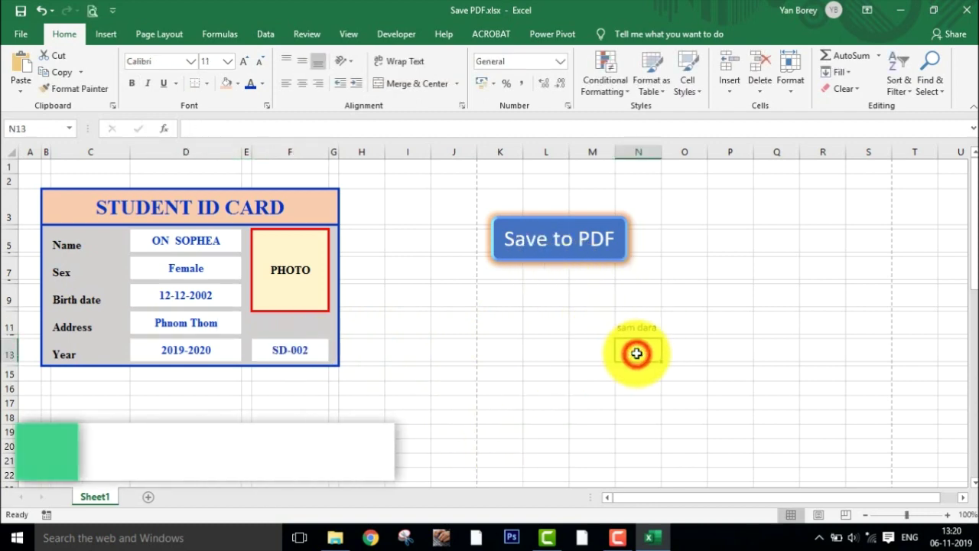
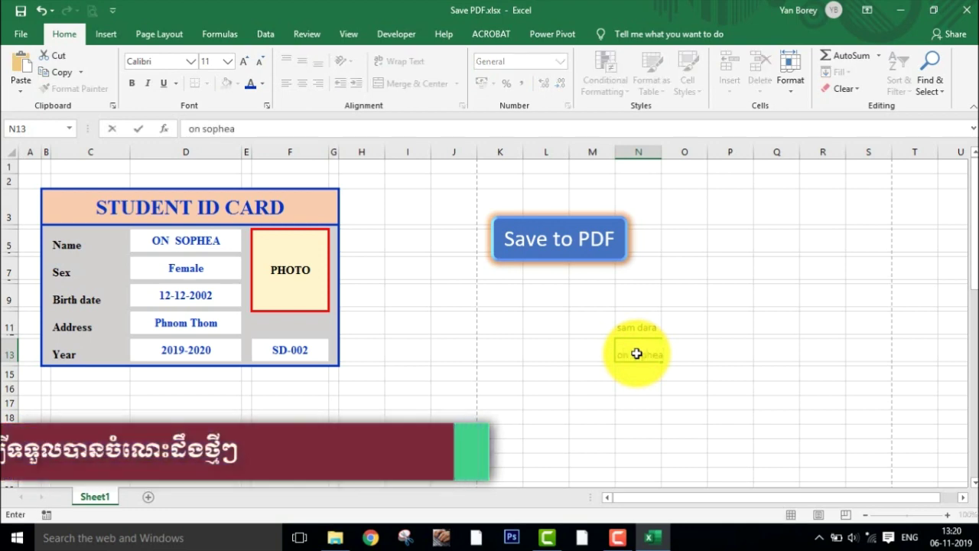
{"action": "key", "text": "Return"}
{"action": "left_click", "coordinate": [564, 260]}
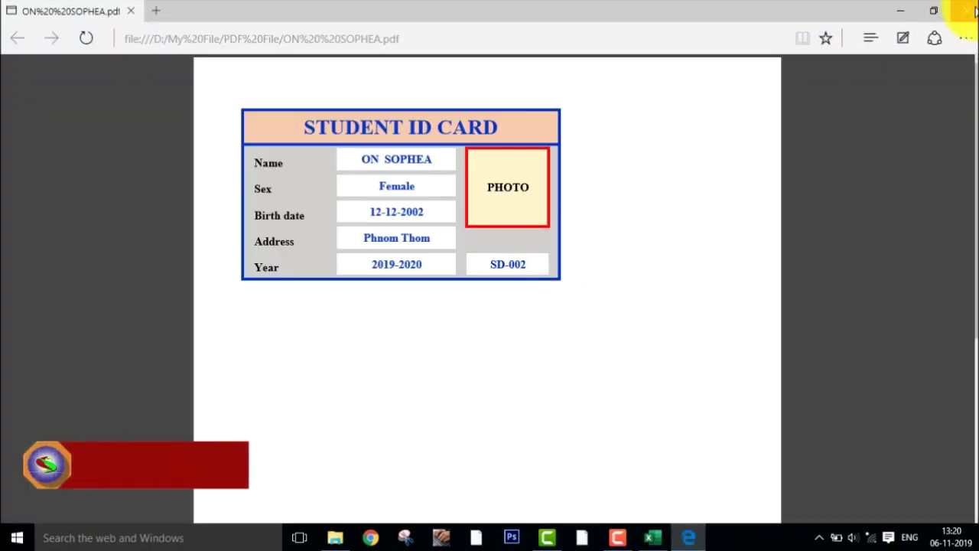
{"action": "left_click", "coordinate": [965, 11]}
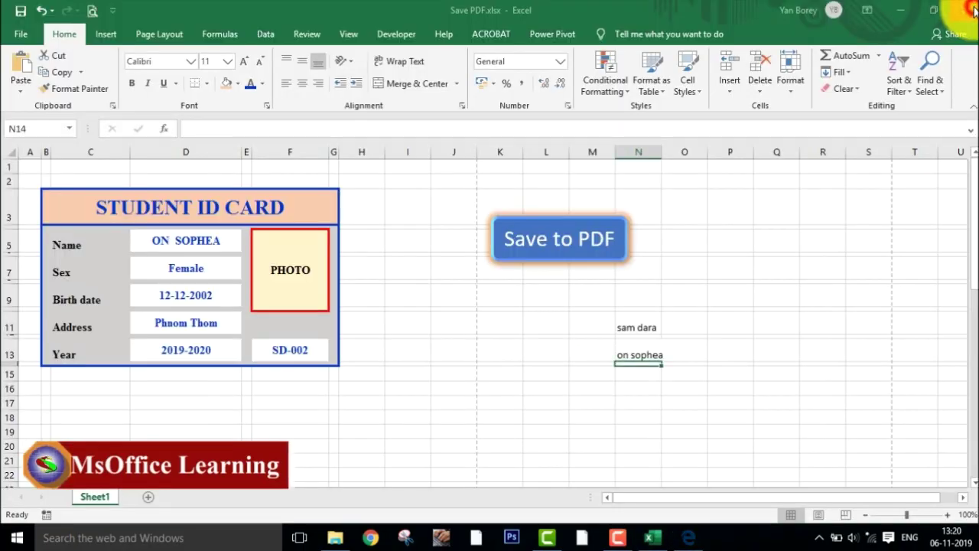
{"action": "left_click_drag", "start_coordinate": [644, 325], "coordinate": [644, 356]}
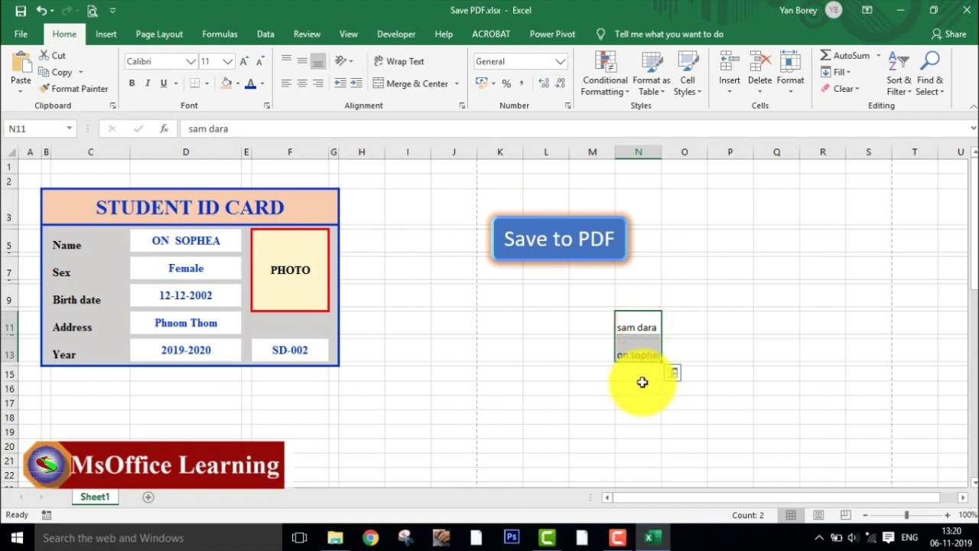
{"action": "left_click", "coordinate": [160, 243]}
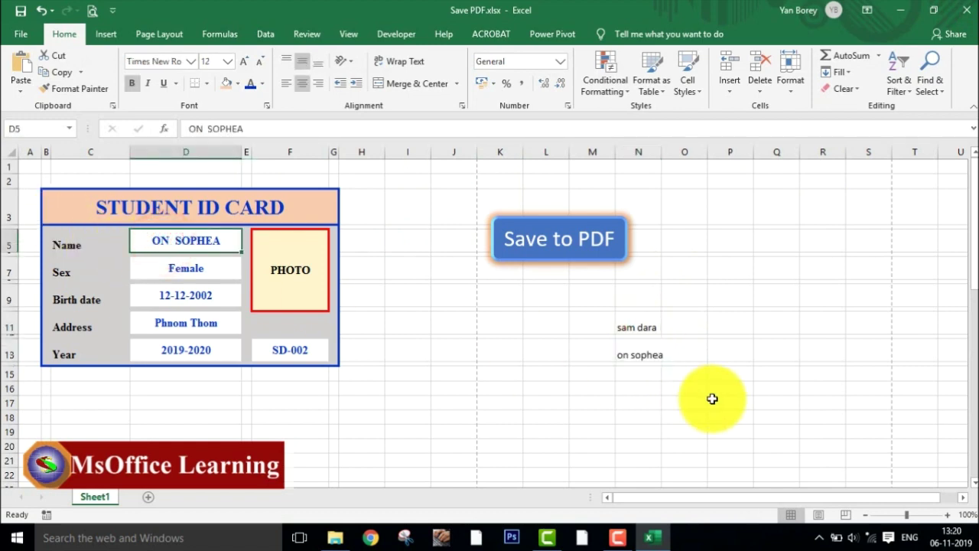
Step: Enter the third student's name, Male, birth date 09-09-2003, Phnom Penh and ID SD-003
{"action": "type", "text": "nan"}
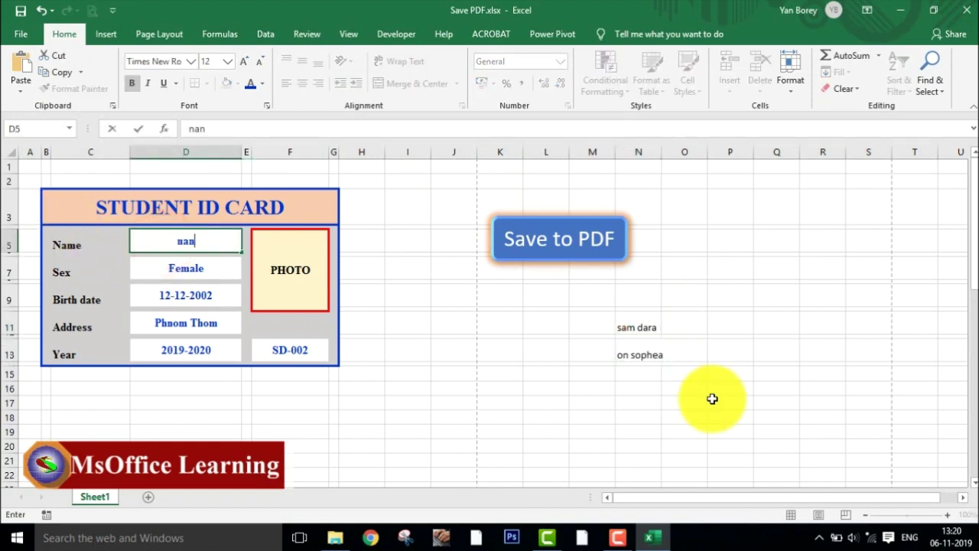
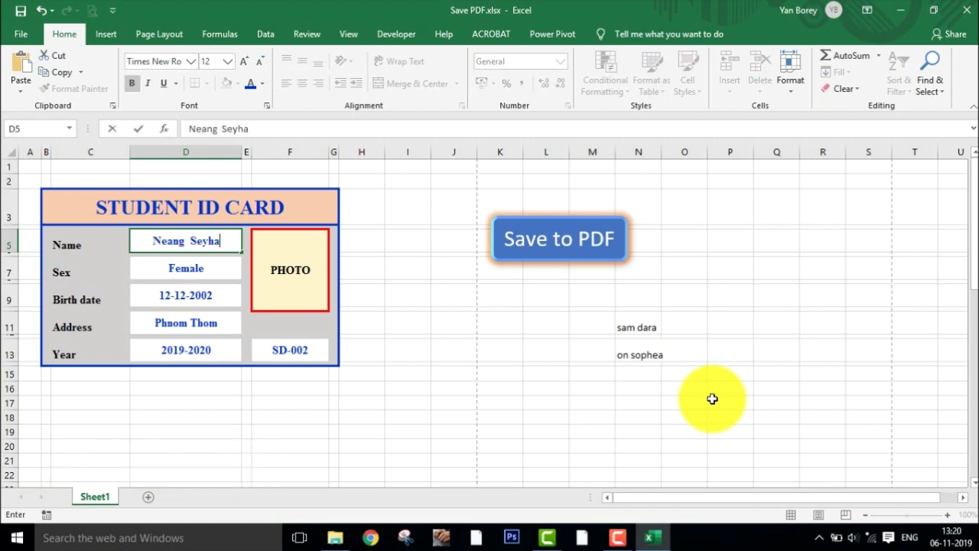
{"action": "key", "text": "Return"}
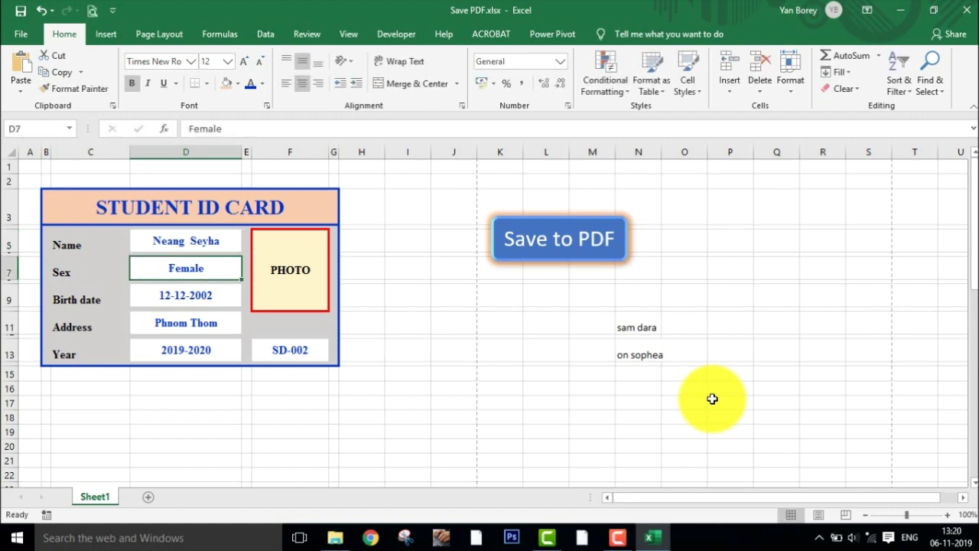
{"action": "type", "text": "M"}
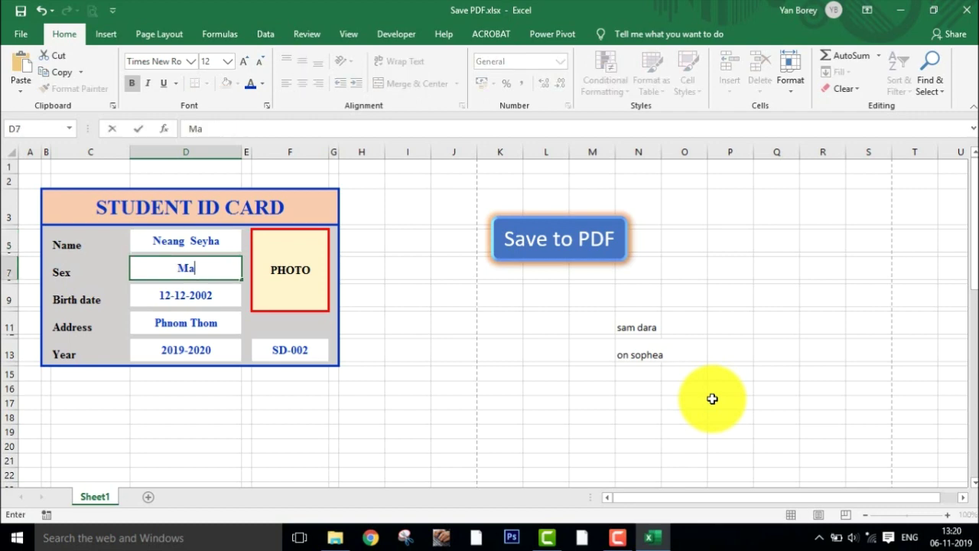
{"action": "key", "text": "Return"}
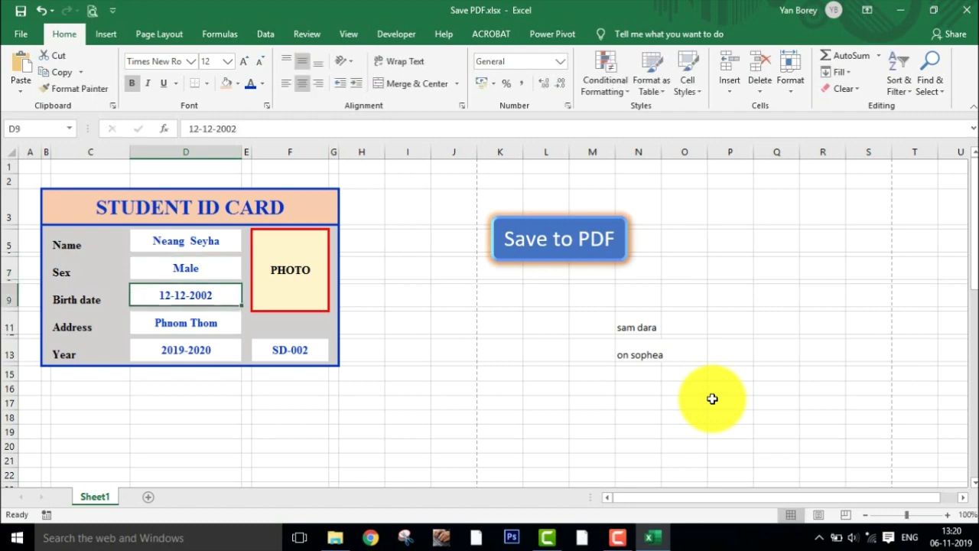
{"action": "type", "text": "09-09-03"}
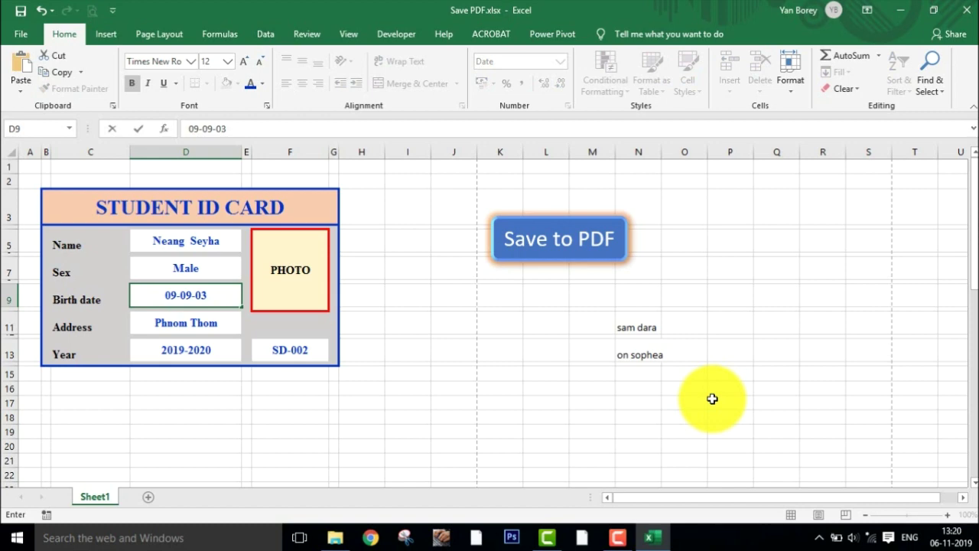
{"action": "key", "text": "Return"}
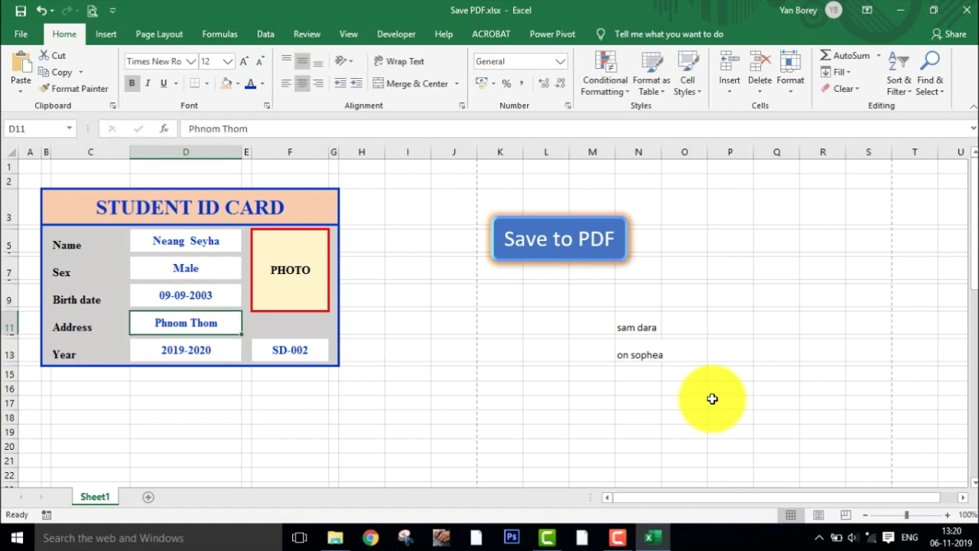
{"action": "type", "text": "Phnom"}
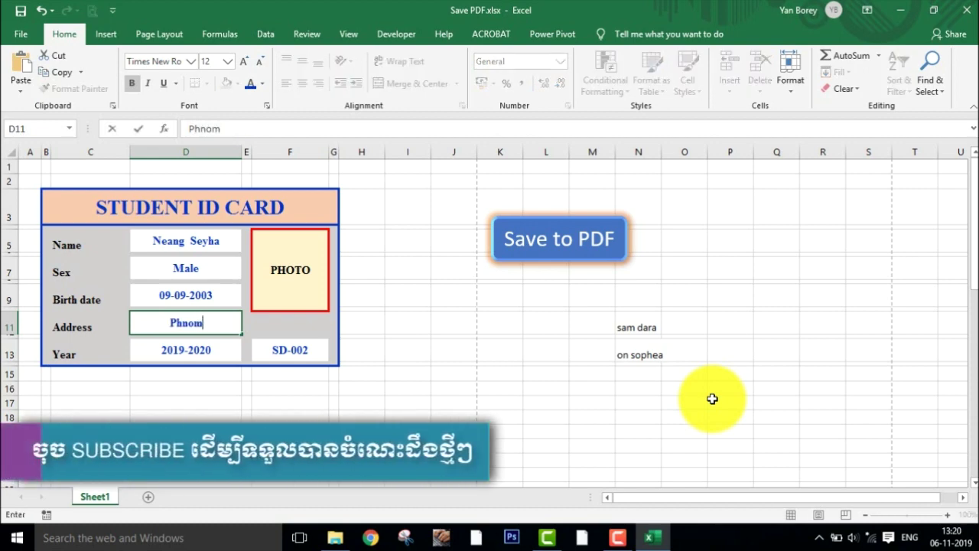
{"action": "type", "text": " Peng"}
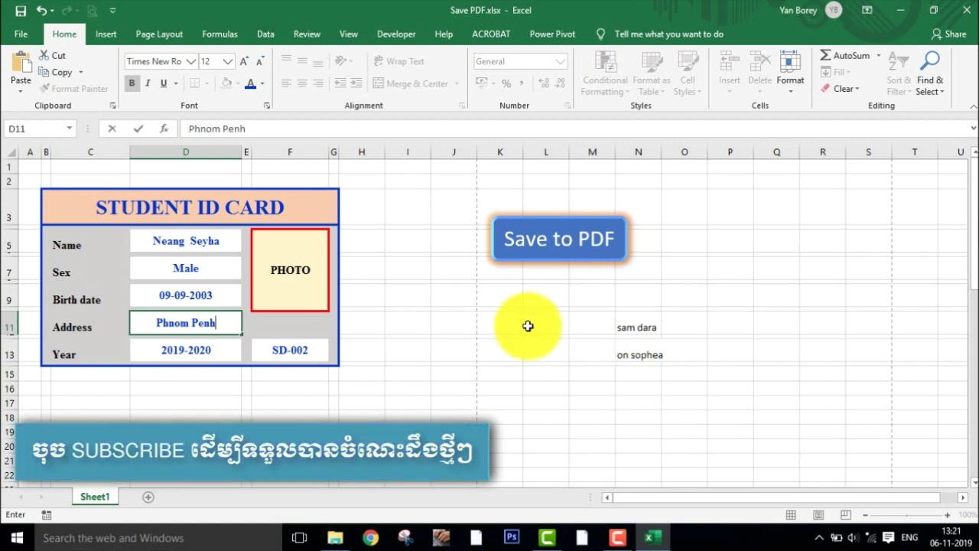
{"action": "left_click", "coordinate": [300, 349]}
{"action": "type", "text": "3"}
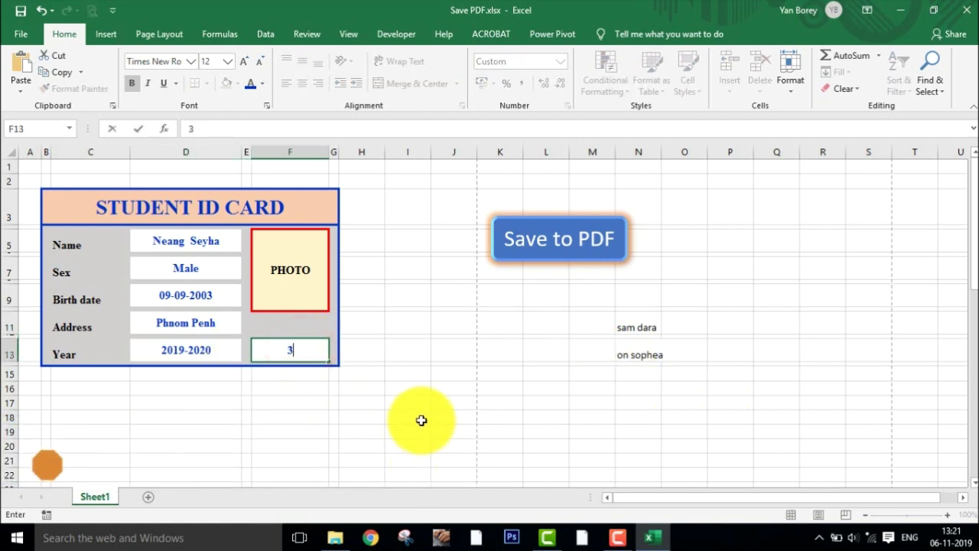
{"action": "left_click", "coordinate": [417, 418]}
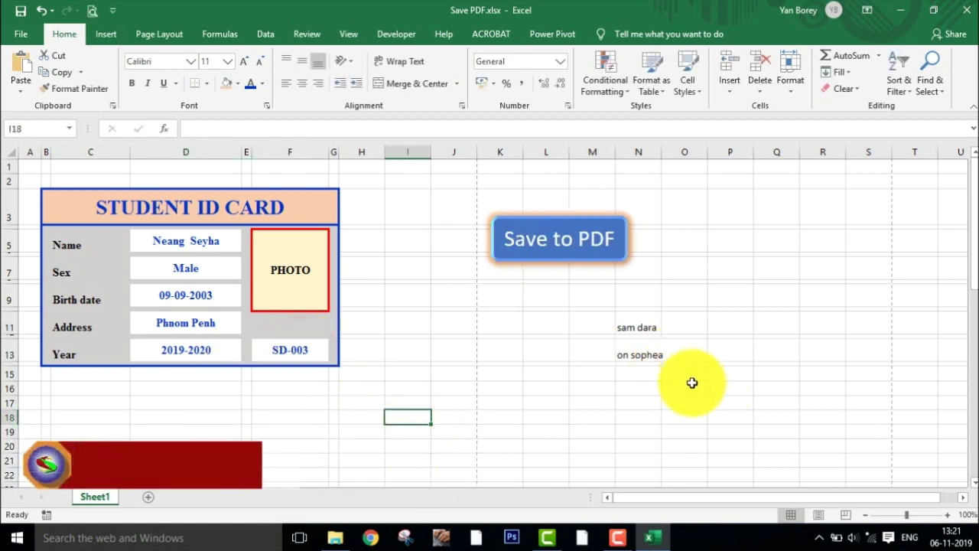
{"action": "left_click", "coordinate": [631, 372]}
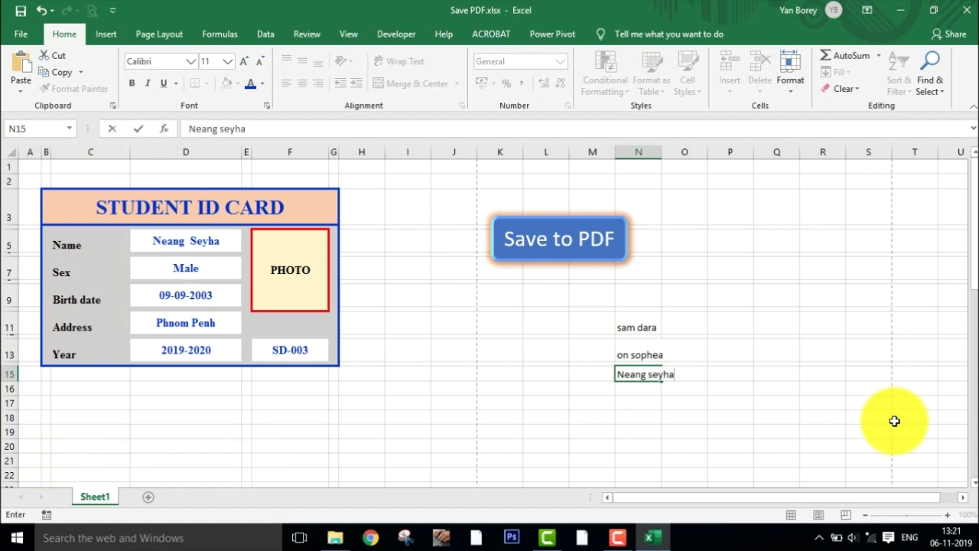
Step: Add the third student's name in N15 and export the card to PDF
{"action": "key", "text": "Return"}
{"action": "left_click", "coordinate": [526, 266]}
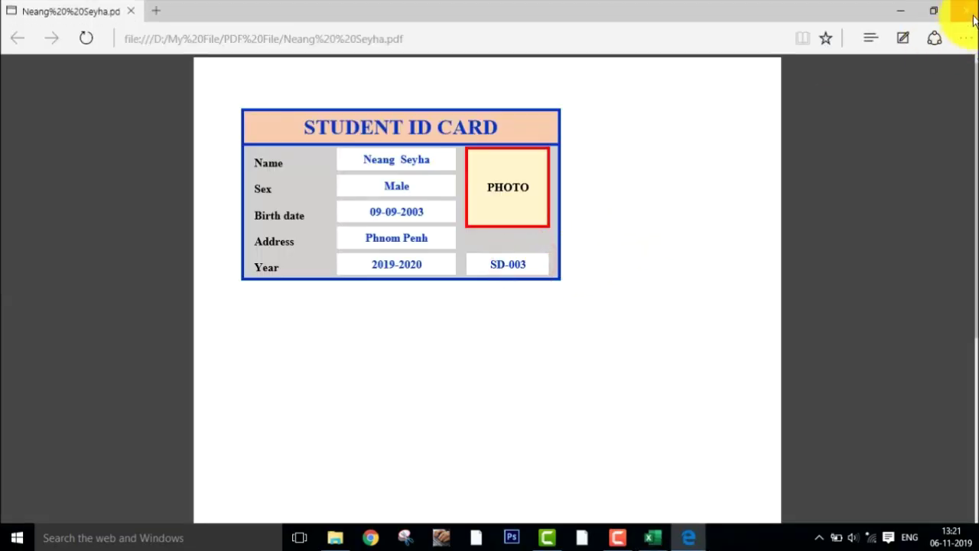
{"action": "left_click", "coordinate": [973, 16]}
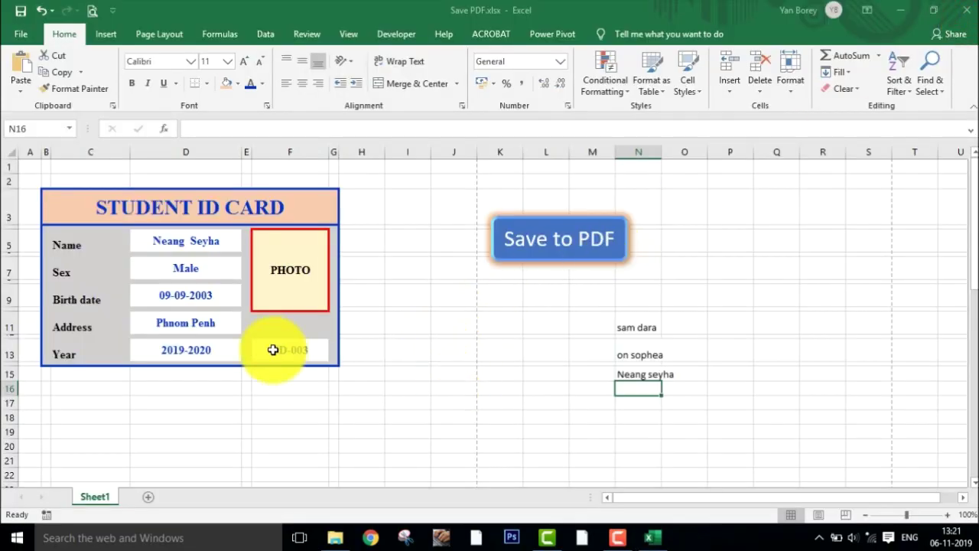
Step: Open File Explorer to locate the exported PDF files
{"action": "scroll", "coordinate": [370, 323], "scroll_direction": "down", "scroll_amount": 1}
{"action": "scroll", "coordinate": [369, 323], "scroll_direction": "up", "scroll_amount": 1}
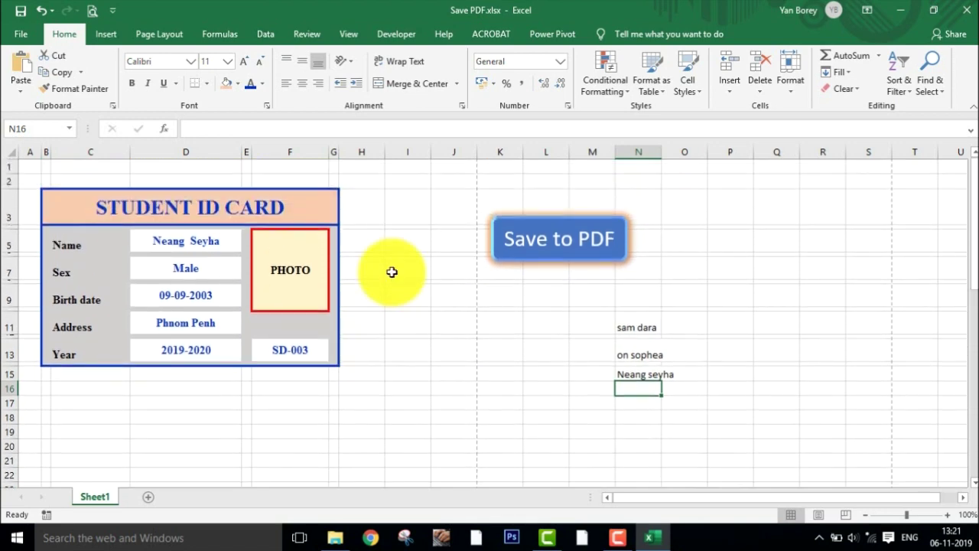
{"action": "scroll", "coordinate": [392, 271], "scroll_direction": "down", "scroll_amount": 1}
{"action": "scroll", "coordinate": [391, 270], "scroll_direction": "up", "scroll_amount": 1}
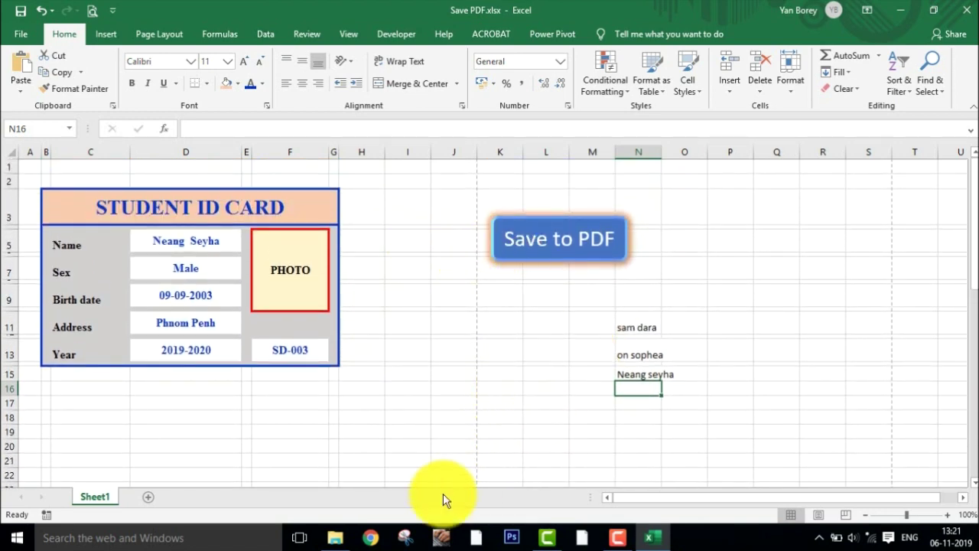
{"action": "left_click", "coordinate": [334, 536]}
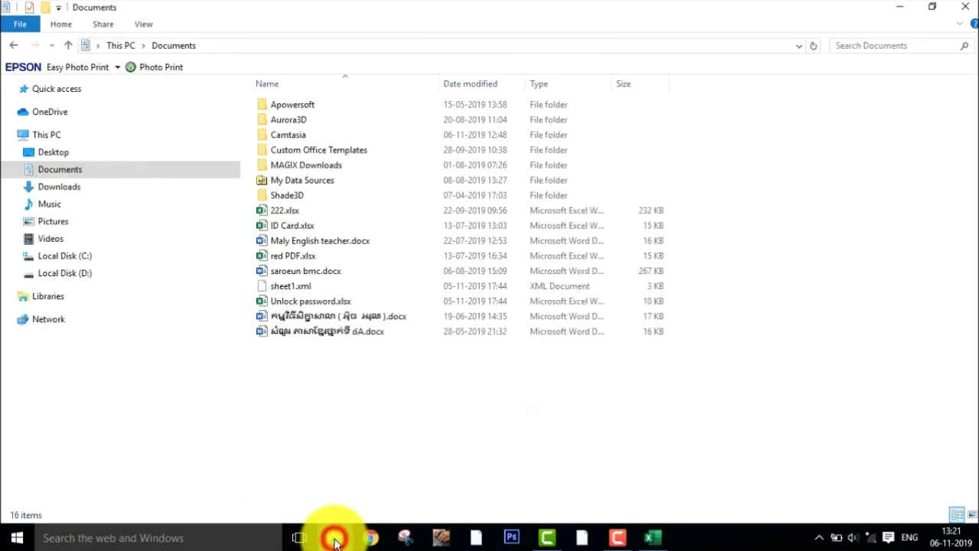
Step: Navigate to the D:\My File\PDF File folder in File Explorer
{"action": "left_click", "coordinate": [87, 275]}
{"action": "left_click", "coordinate": [283, 142]}
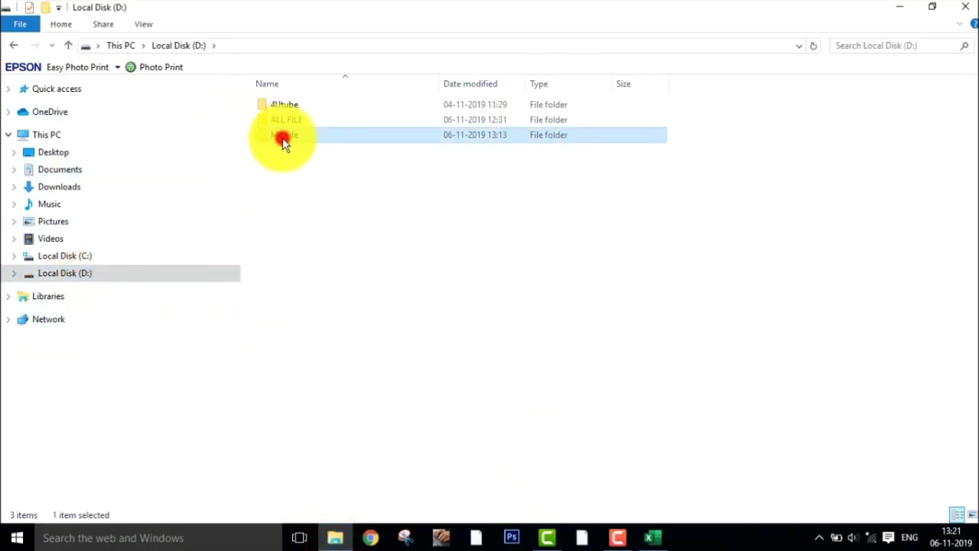
{"action": "double_click", "coordinate": [283, 139]}
{"action": "left_click", "coordinate": [286, 104]}
{"action": "double_click", "coordinate": [284, 108]}
Step: Open each of the three exported student ID card PDFs to verify them, then close Explorer and return to the worksheet
{"action": "double_click", "coordinate": [225, 157]}
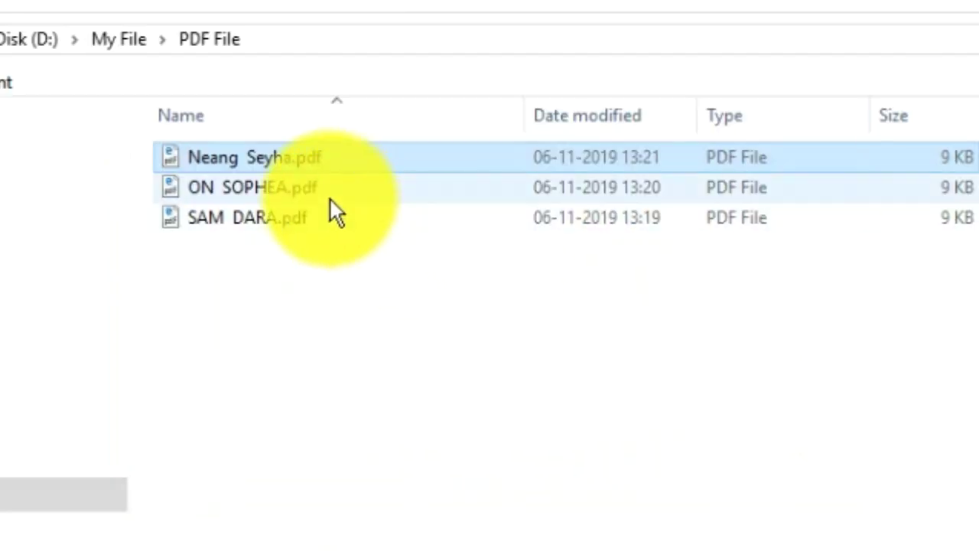
{"action": "double_click", "coordinate": [329, 197]}
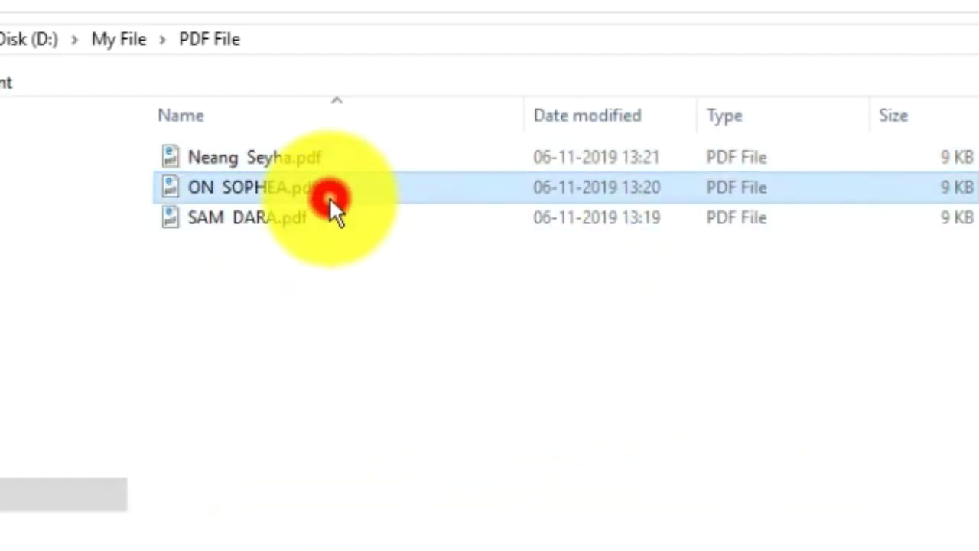
{"action": "key", "text": "alt+Tab"}
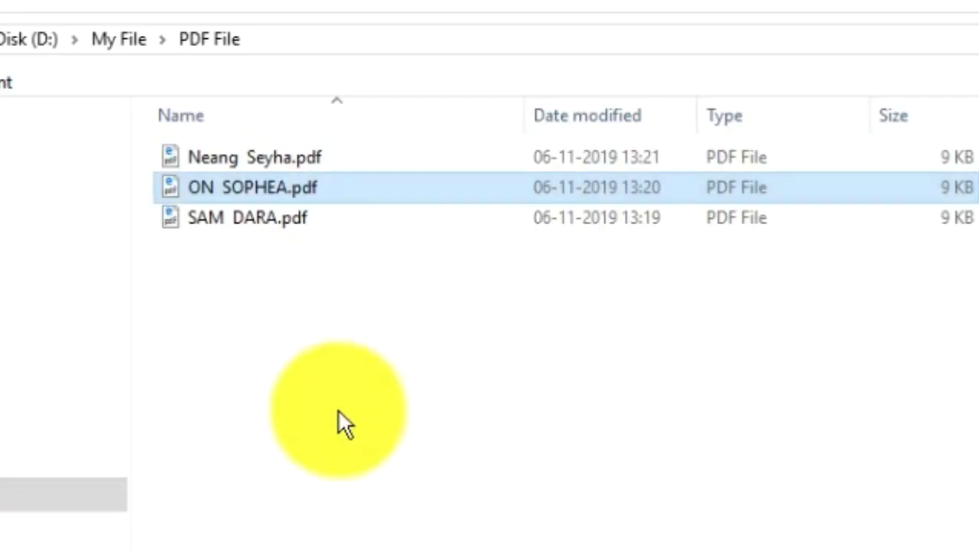
{"action": "double_click", "coordinate": [252, 219]}
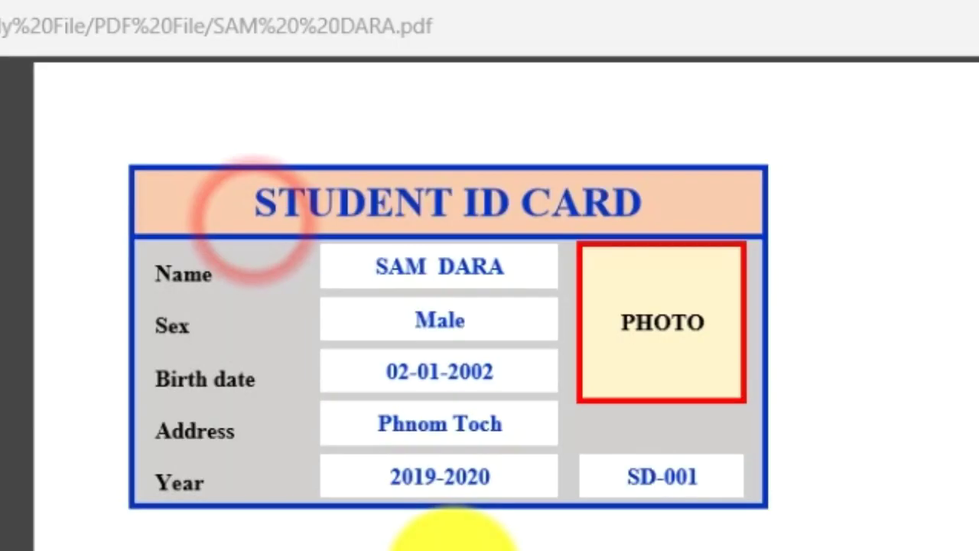
{"action": "key", "text": "alt+Tab"}
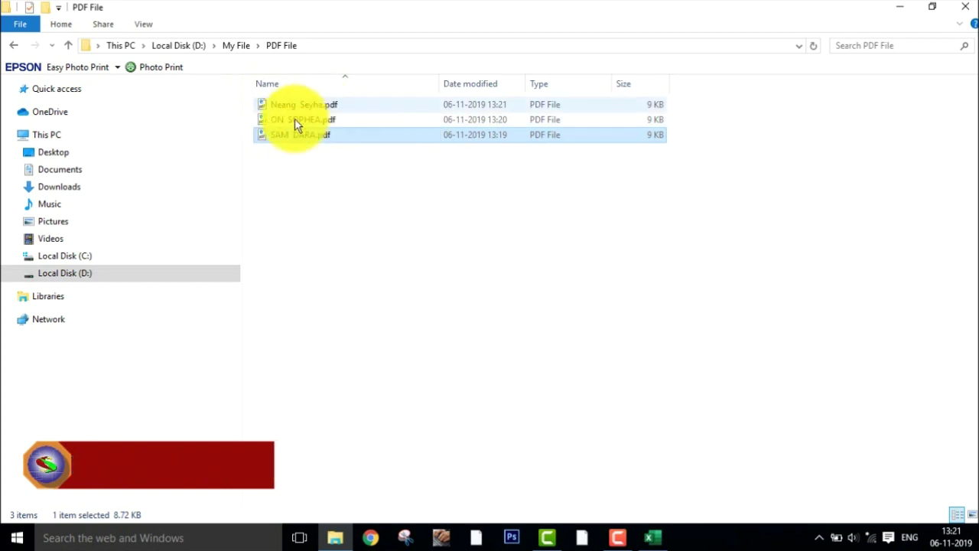
{"action": "left_click", "coordinate": [965, 8]}
{"action": "left_click", "coordinate": [411, 328]}
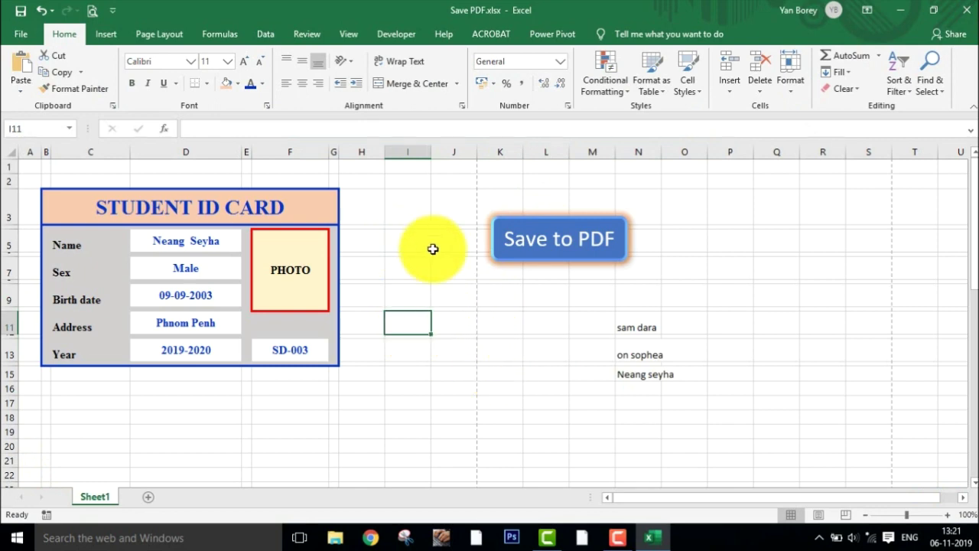
{"action": "scroll", "coordinate": [345, 277], "scroll_direction": "down", "scroll_amount": 1}
{"action": "scroll", "coordinate": [402, 294], "scroll_direction": "up", "scroll_amount": 1}
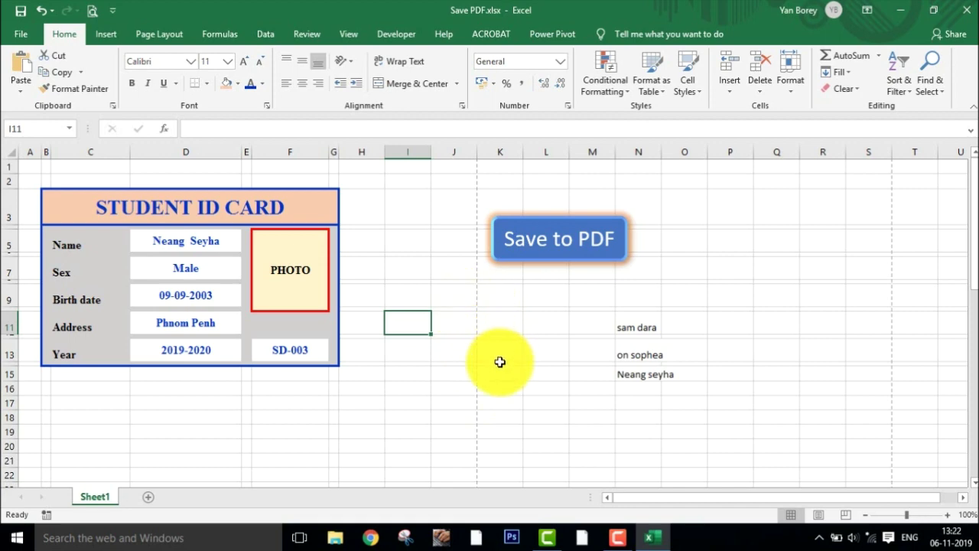
{"action": "left_click", "coordinate": [616, 539]}
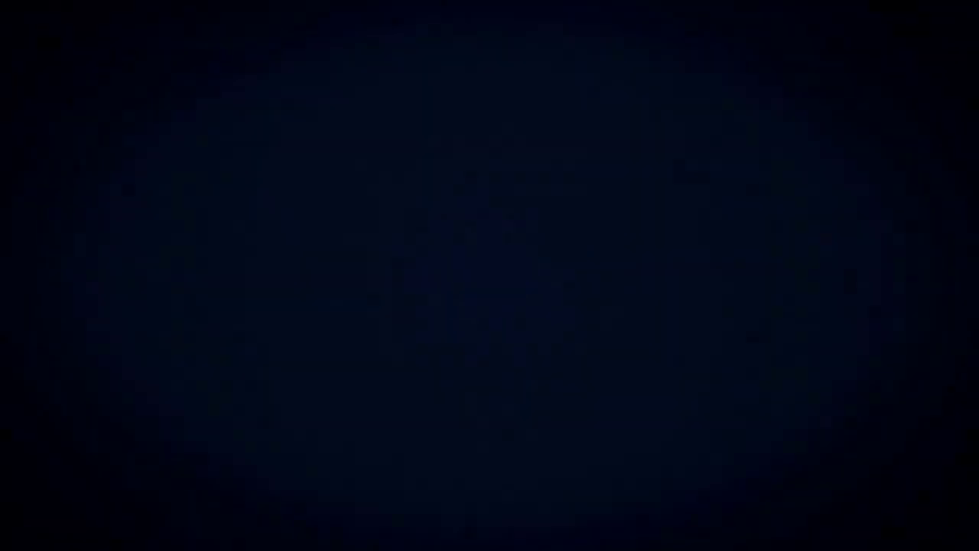